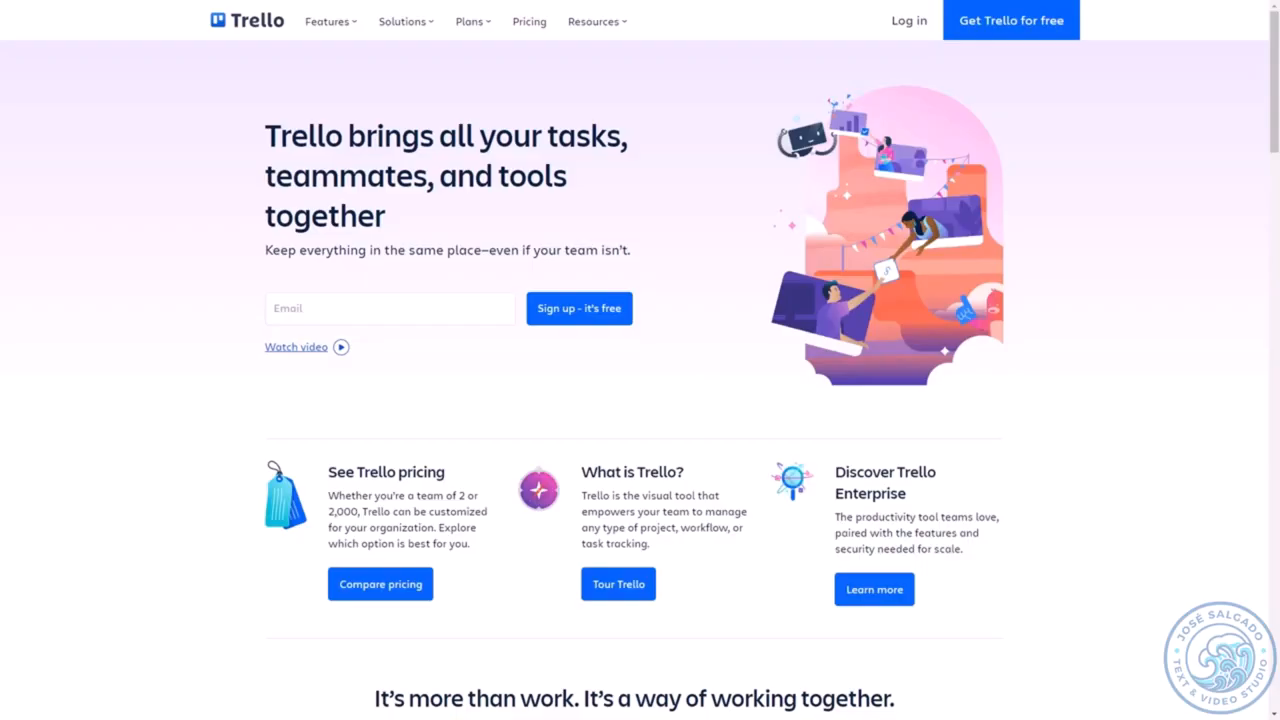
scroll(757, 420, down, 20)
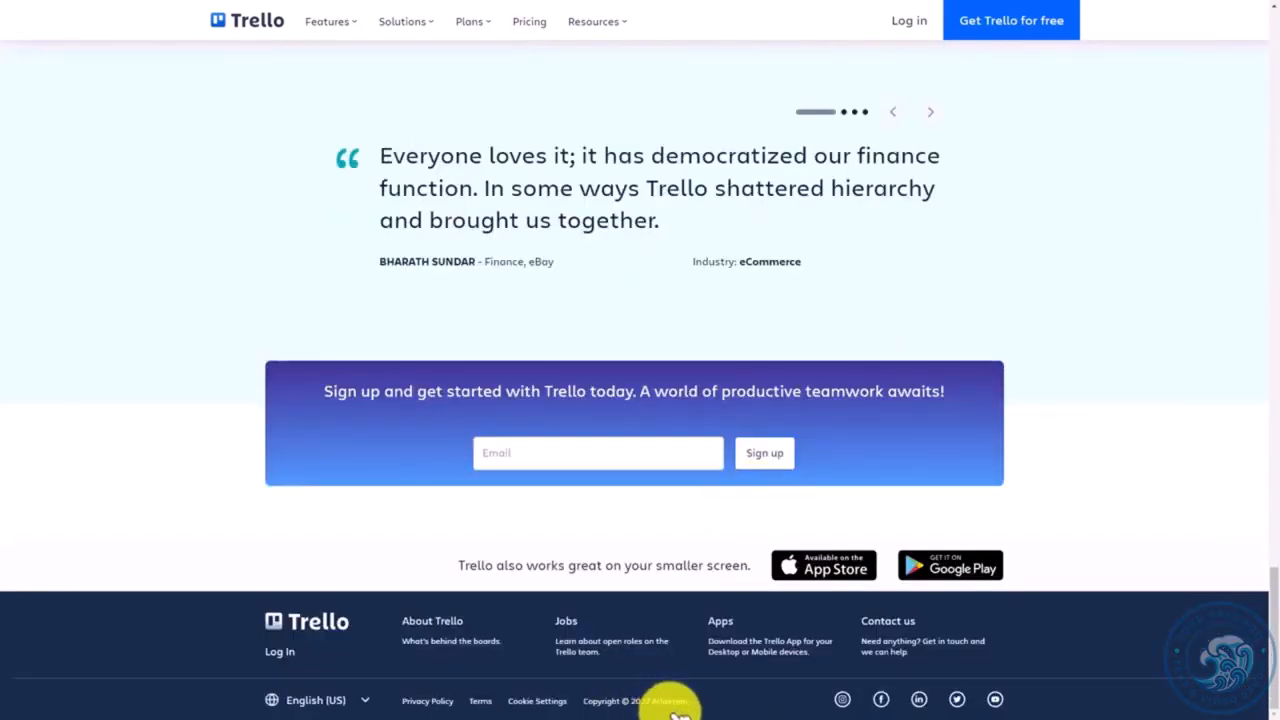
scroll(640, 400, up, 20)
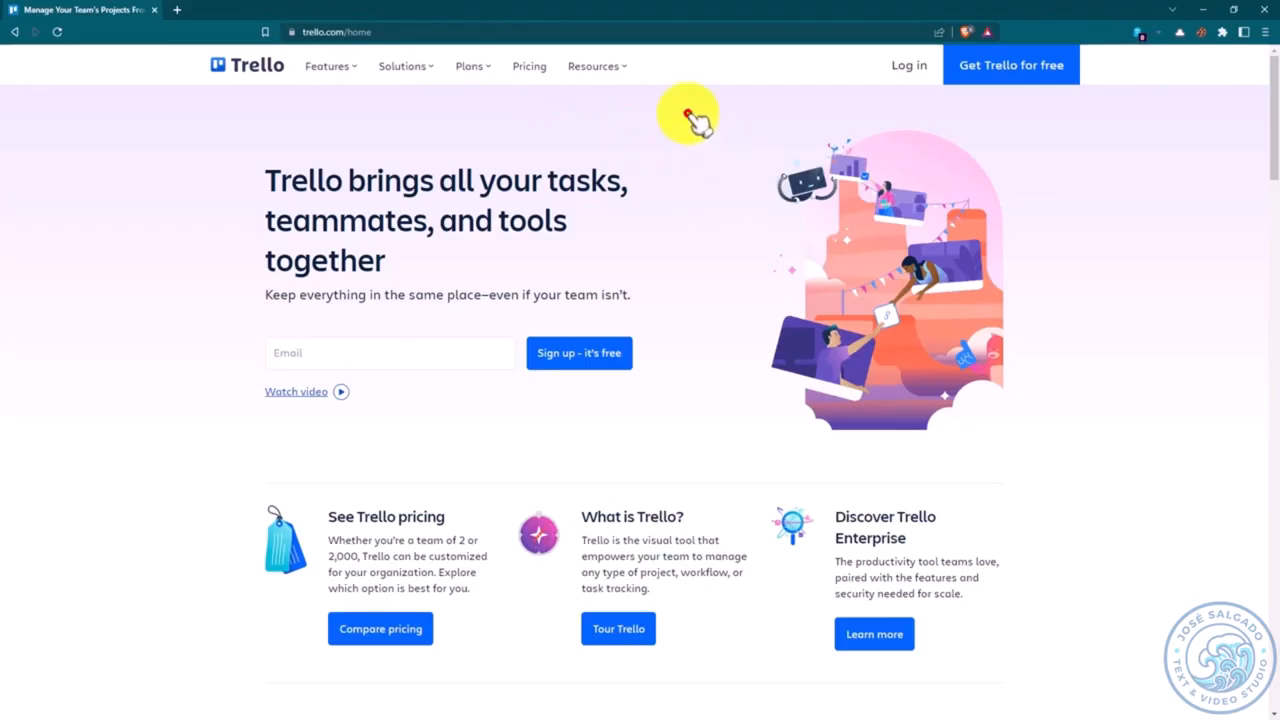
- Show the Trello homepage in full screen and submit the account e-mail on its login page
key(F11)
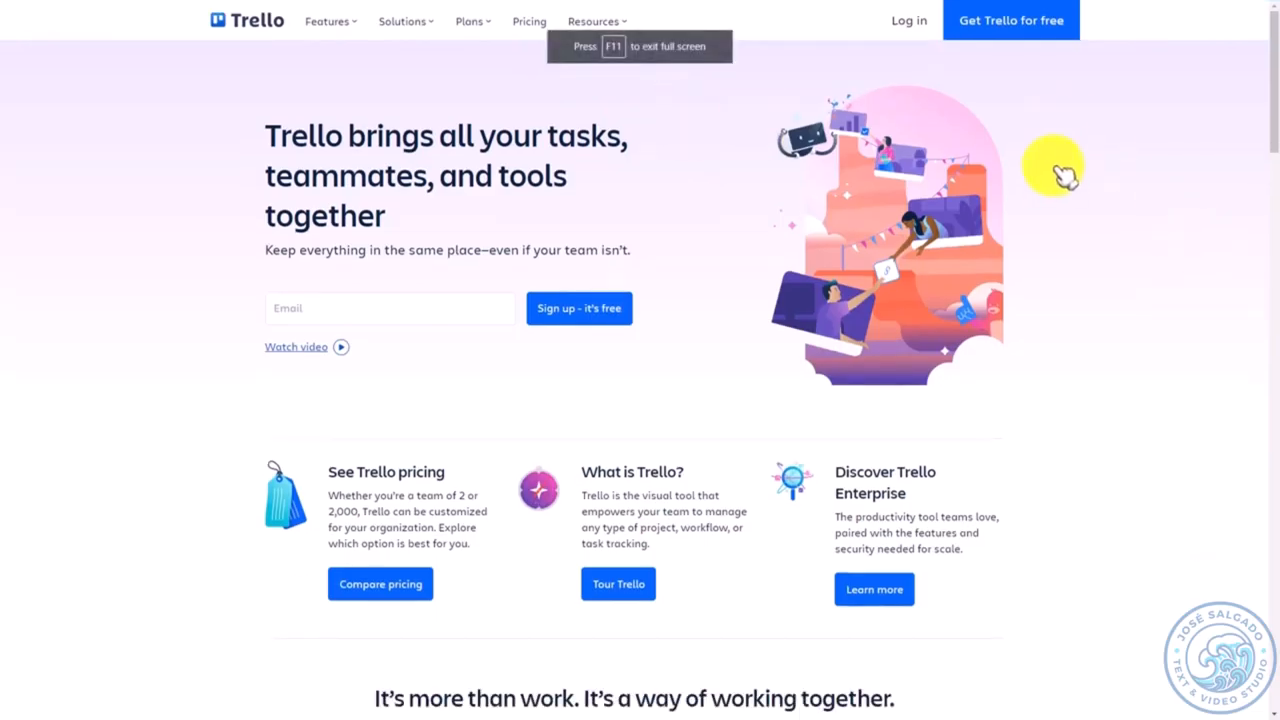
click(910, 22)
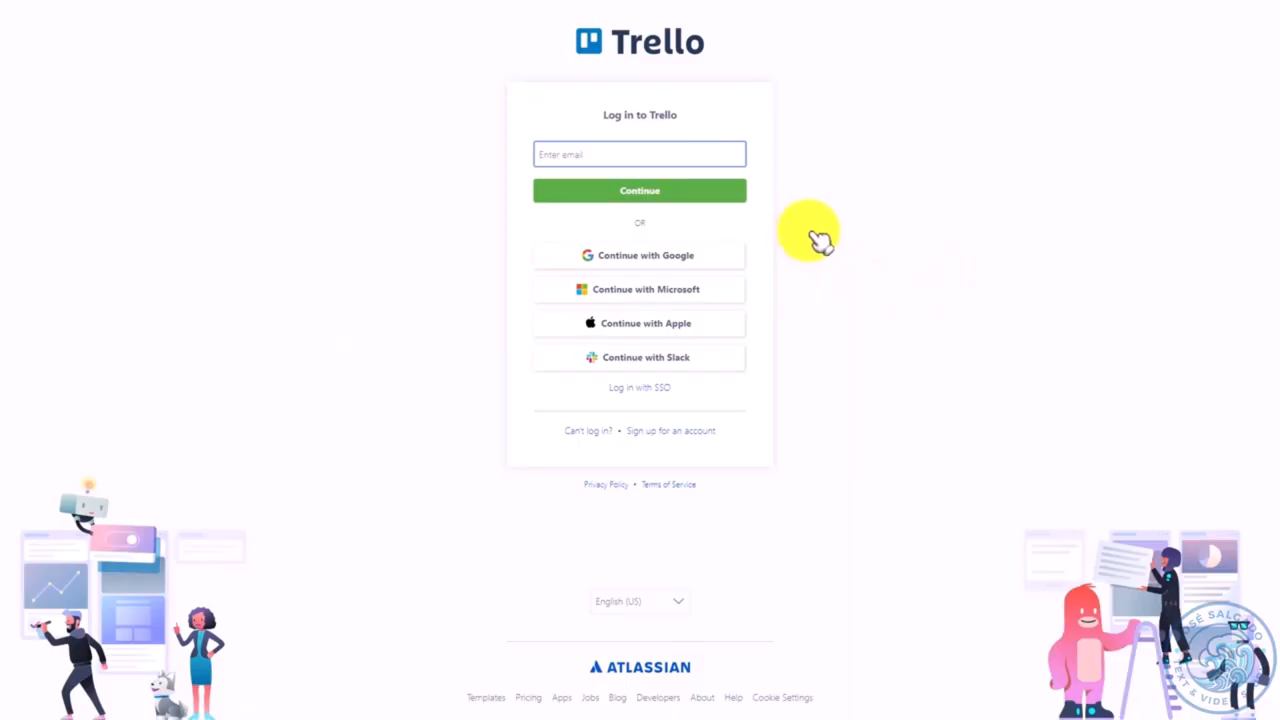
click(628, 155)
click(688, 248)
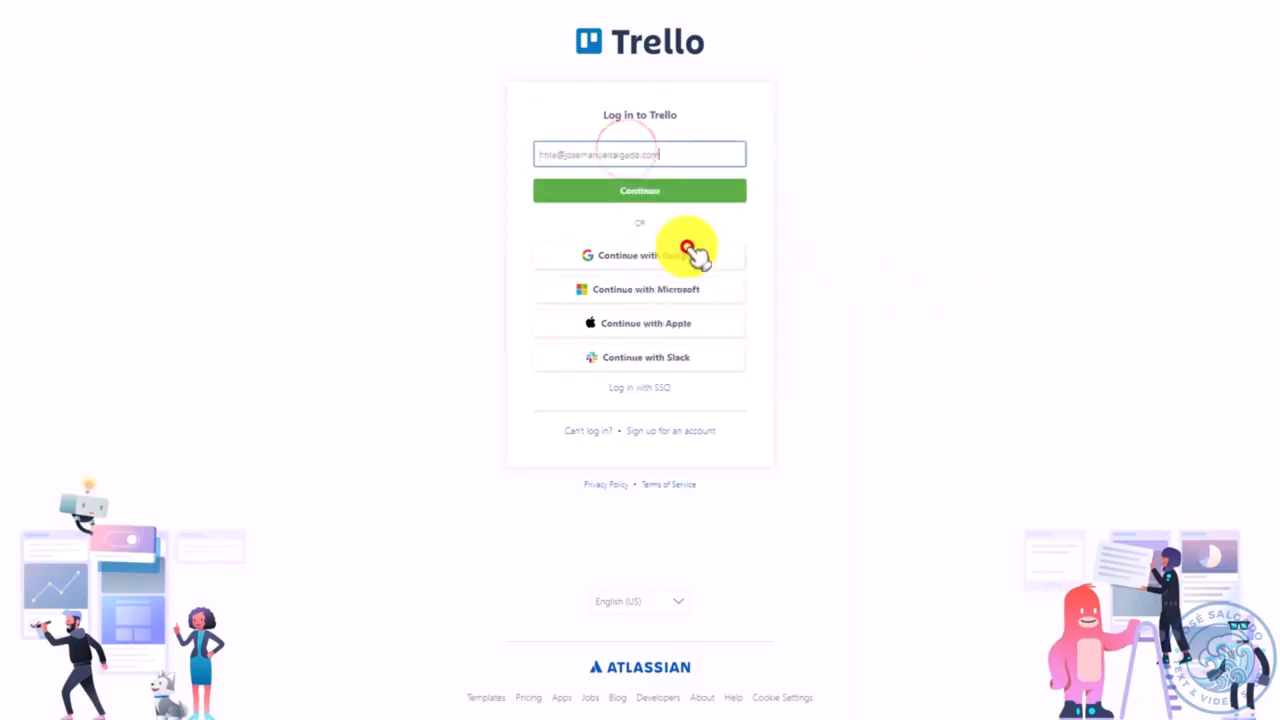
click(644, 191)
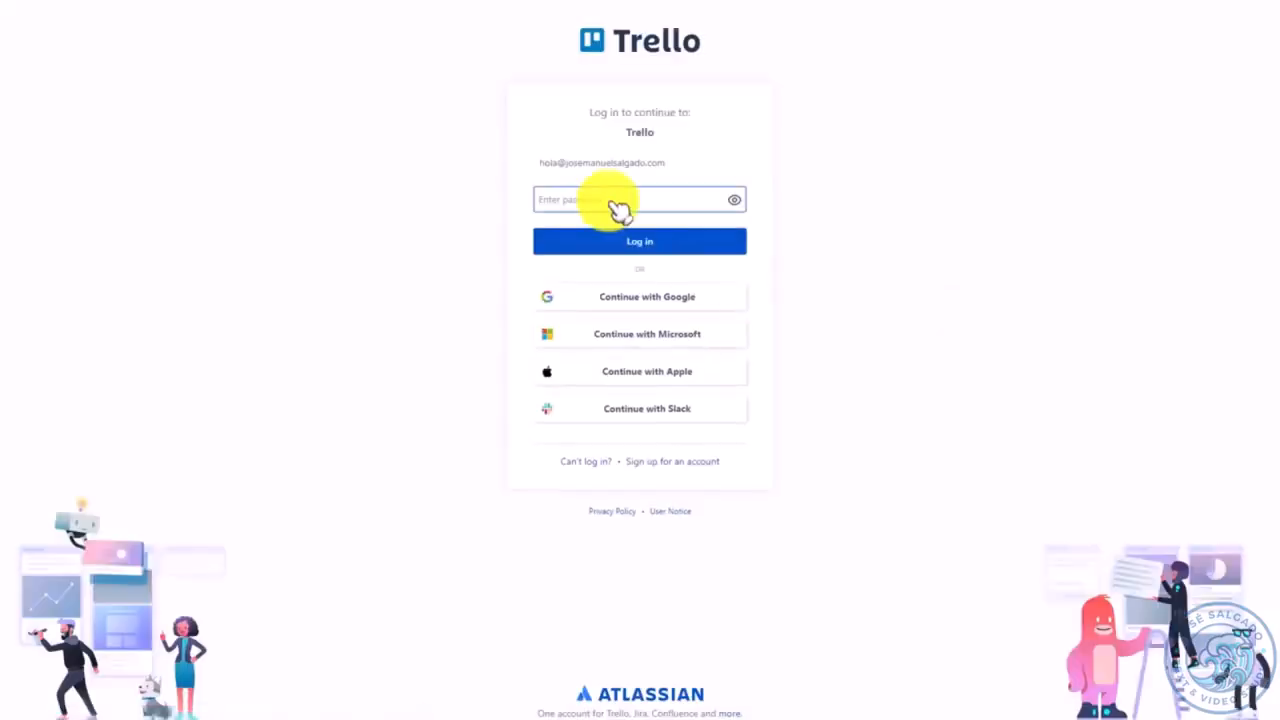
- Enter the account password and log in to Trello
right_click(620, 208)
click(680, 306)
click(663, 246)
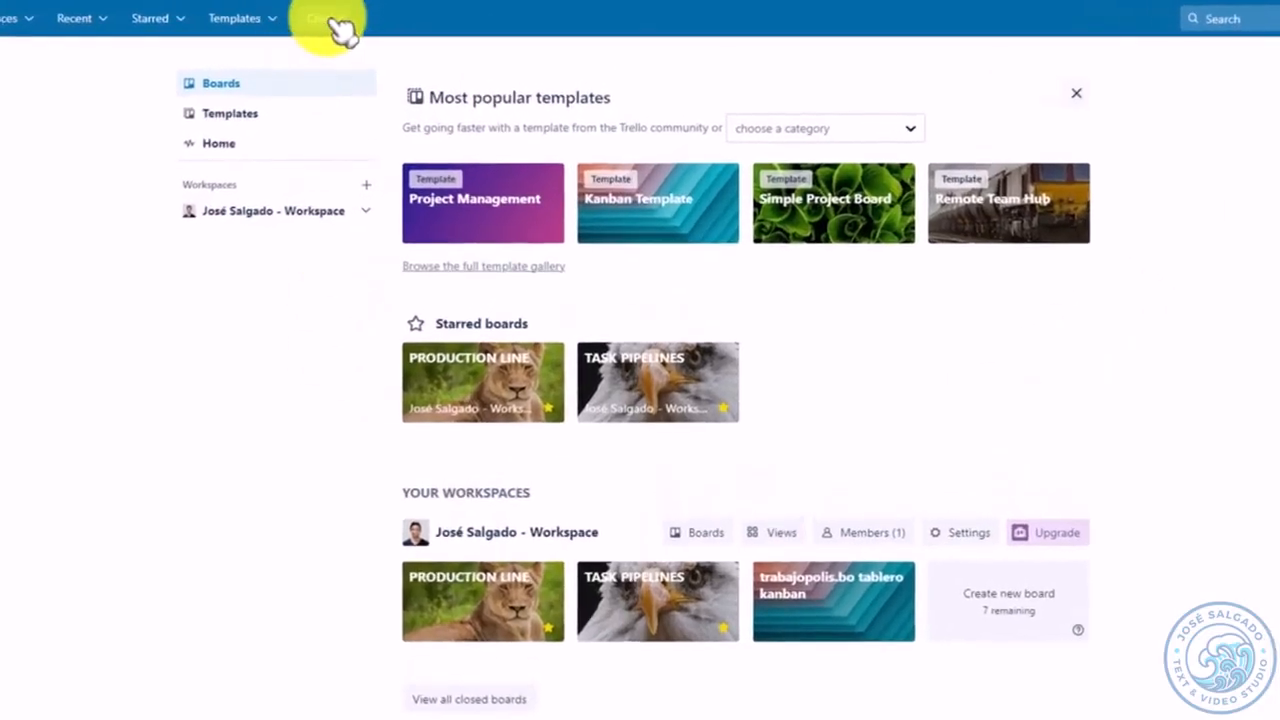
- Create a new board titled "Demo Board" with Workspace visibility
click(330, 20)
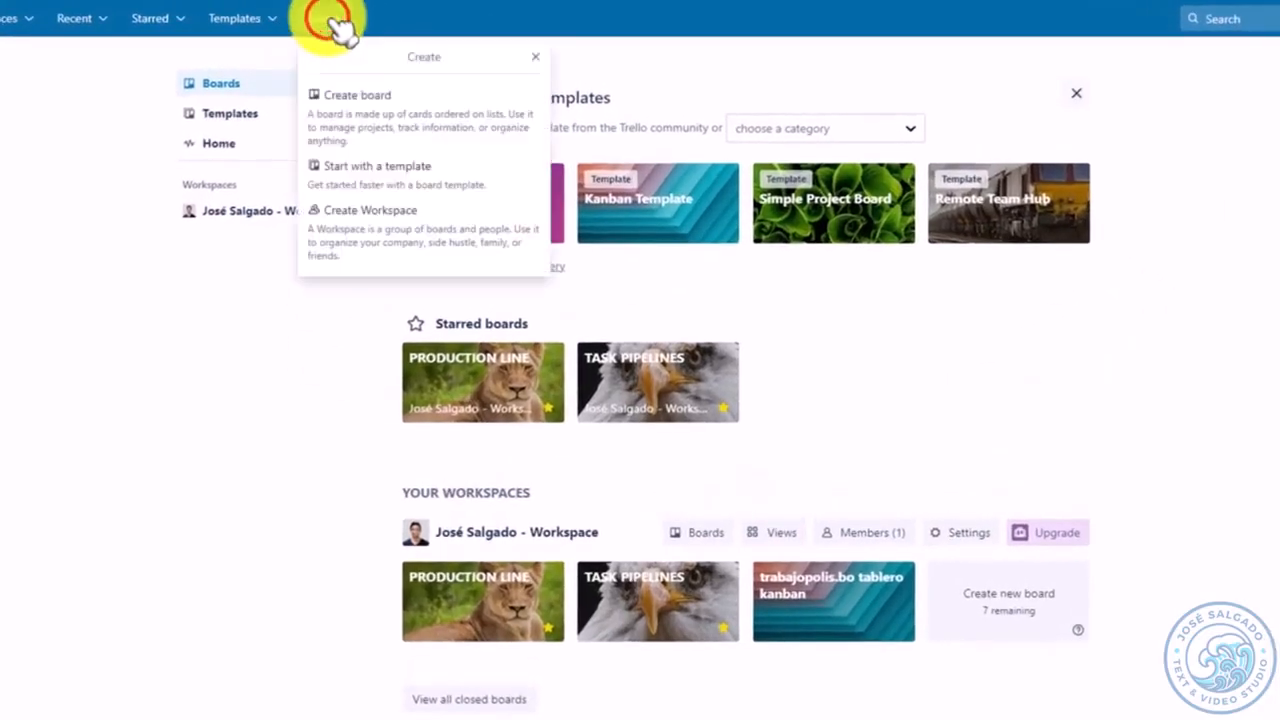
click(368, 116)
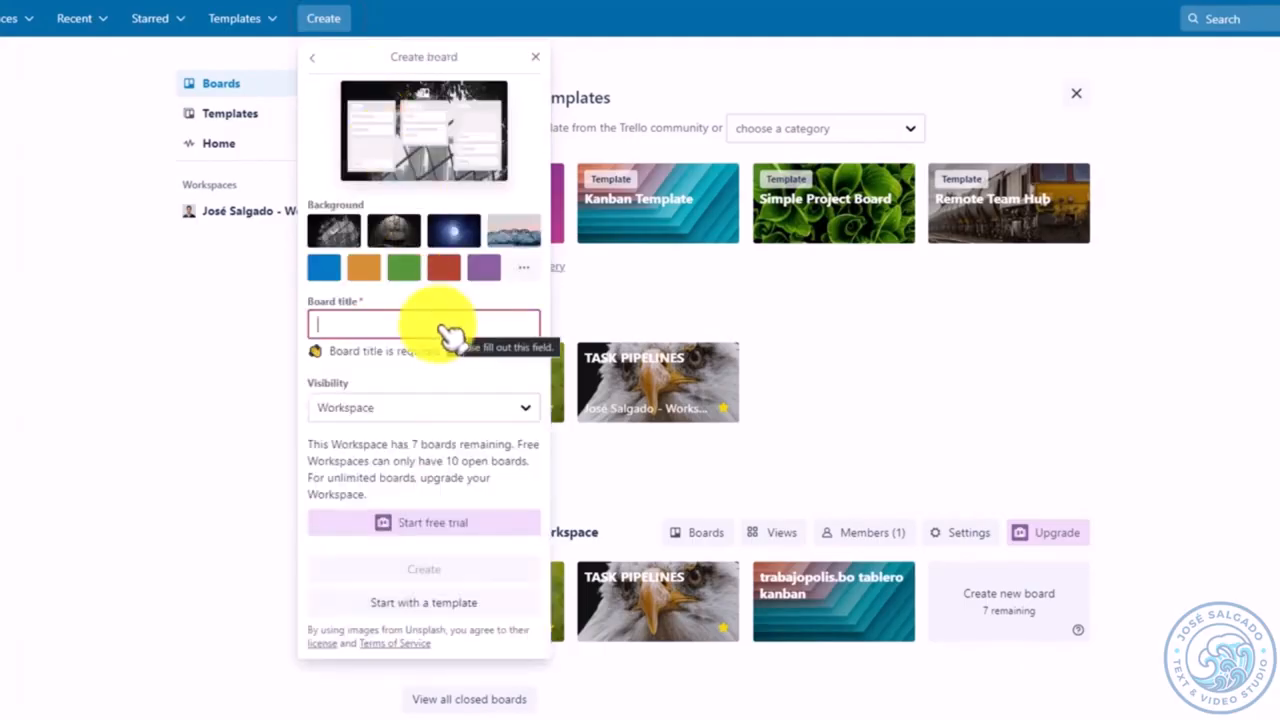
text(Demo Board)
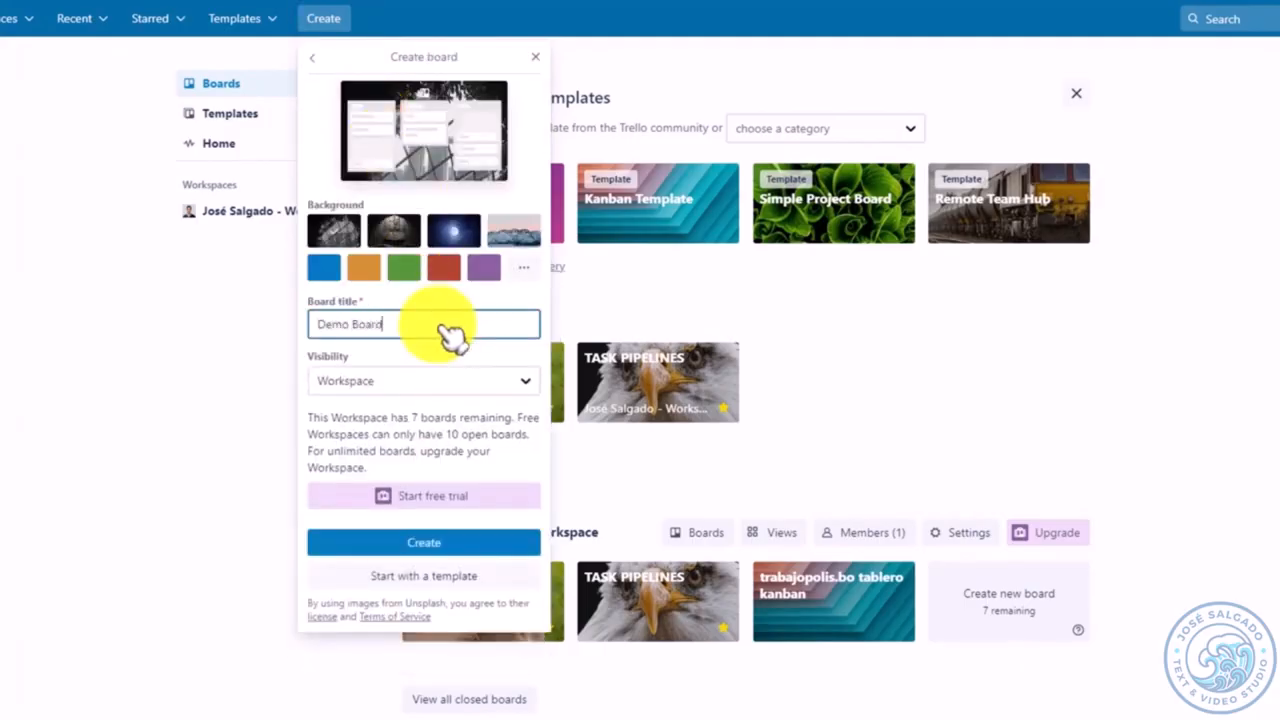
click(434, 542)
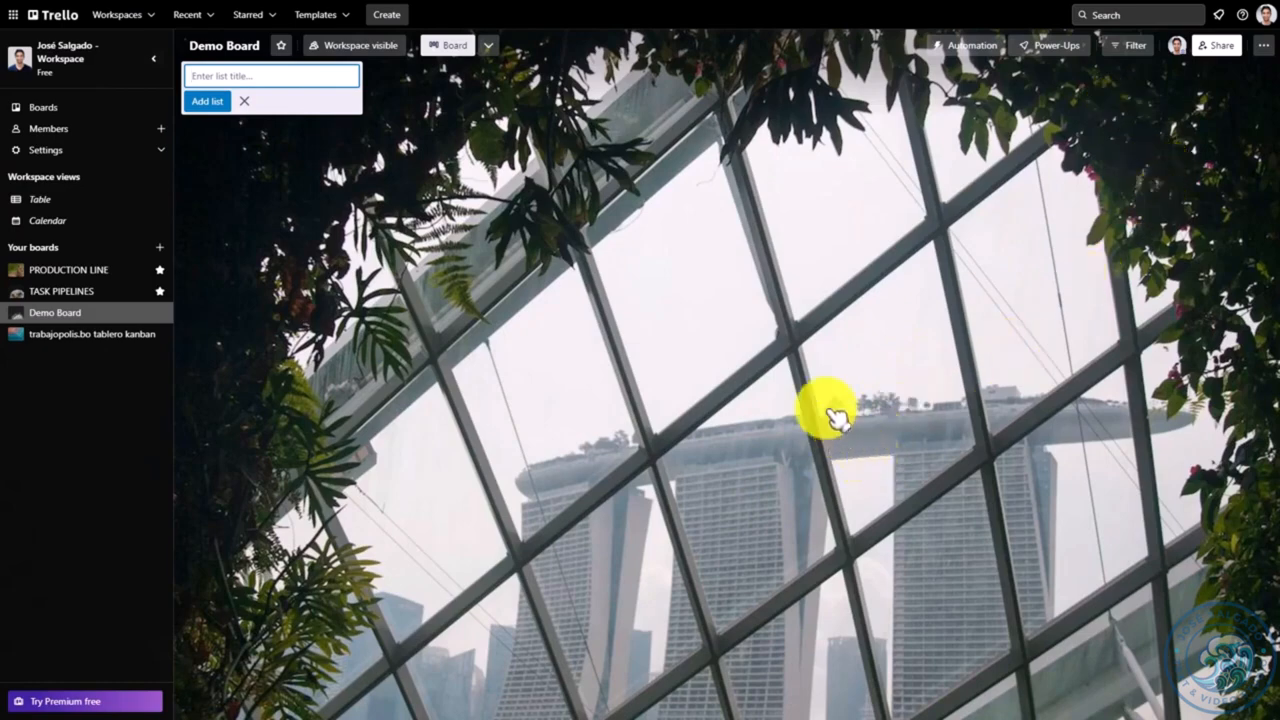
- Change the background of Demo Board to the solid blue colour and close the board settings
click(1265, 47)
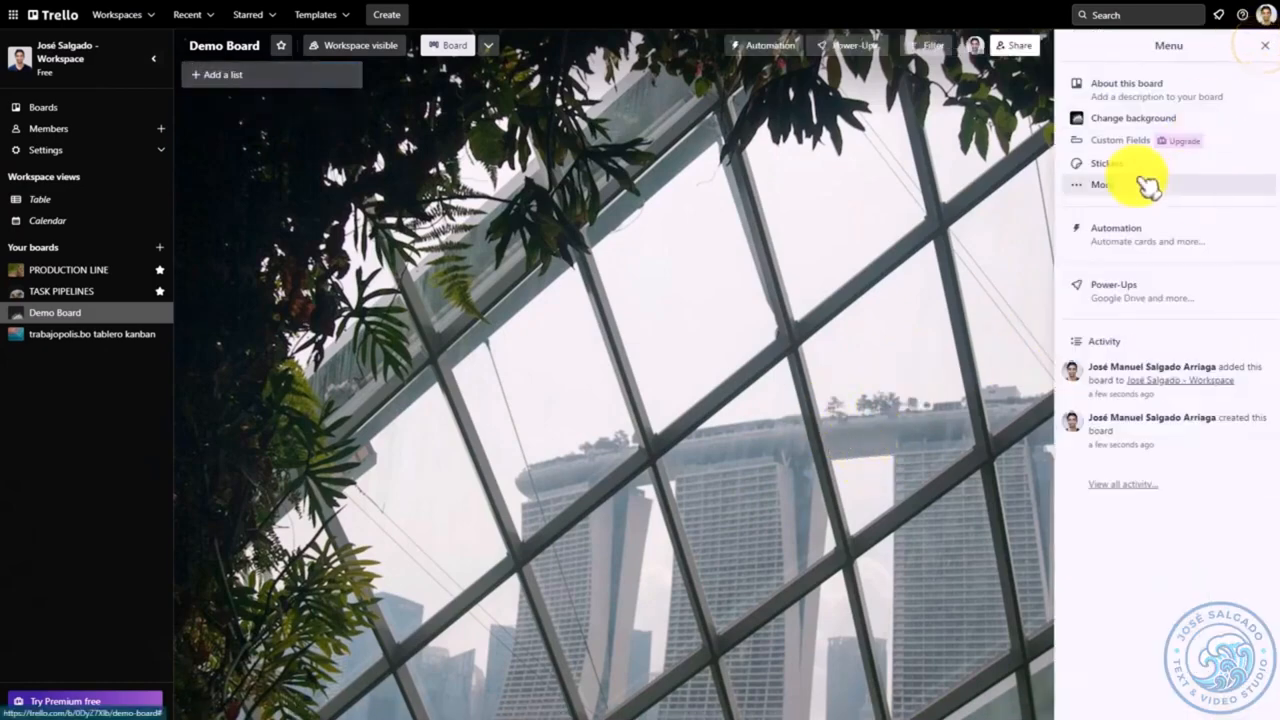
click(1138, 118)
click(1222, 105)
click(1138, 118)
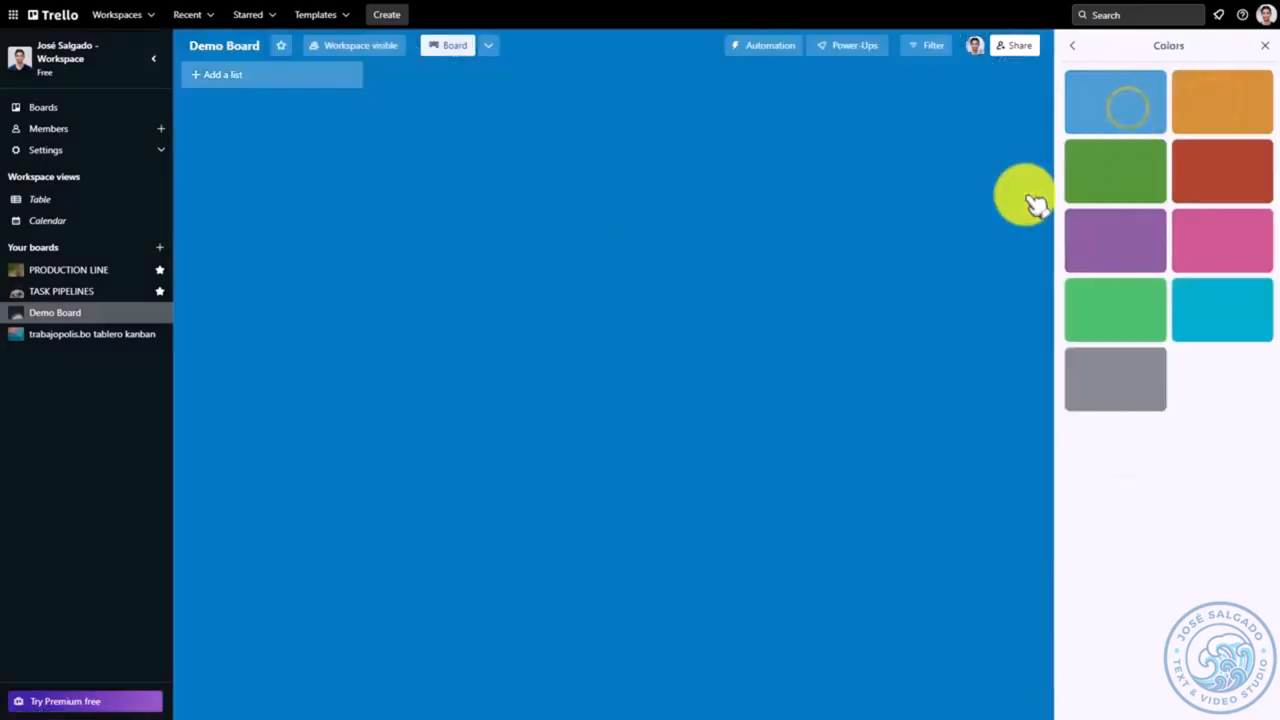
click(1270, 50)
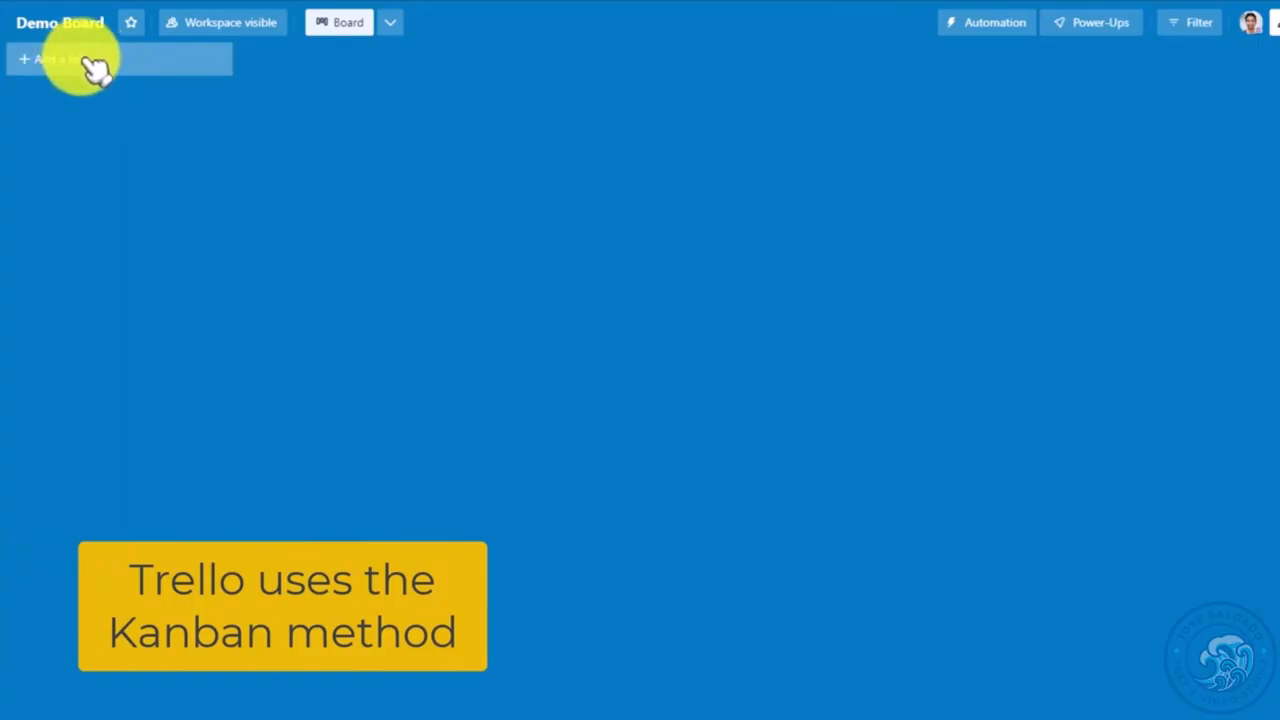
- Add three lists named "To-Do", "Doing" and "Done" to the board
click(88, 60)
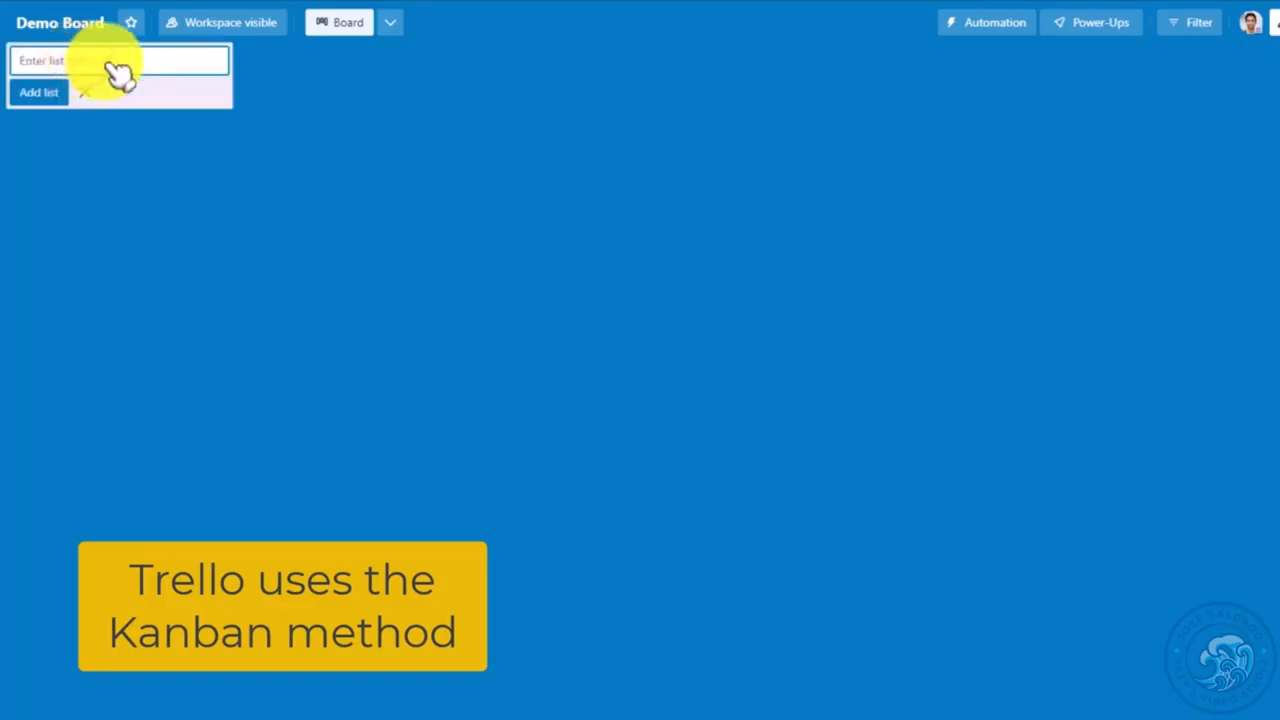
text(To-Do)
key(Return)
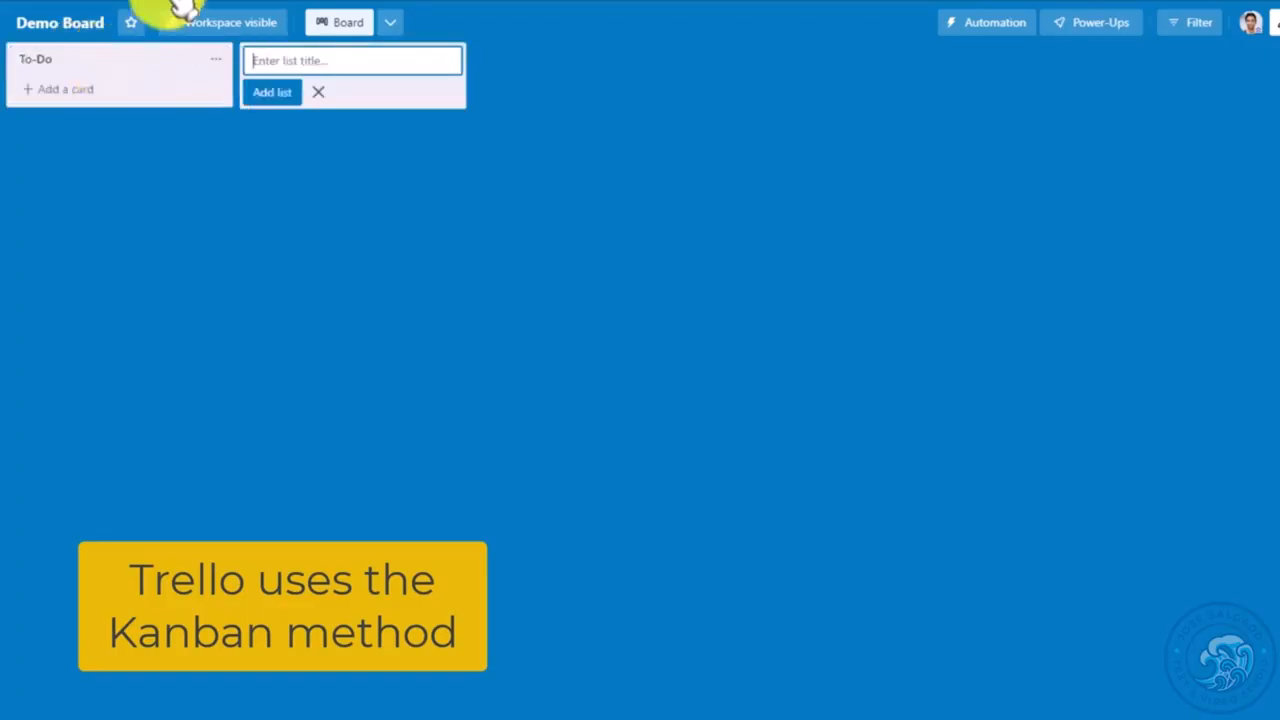
text(Done)
key(Return)
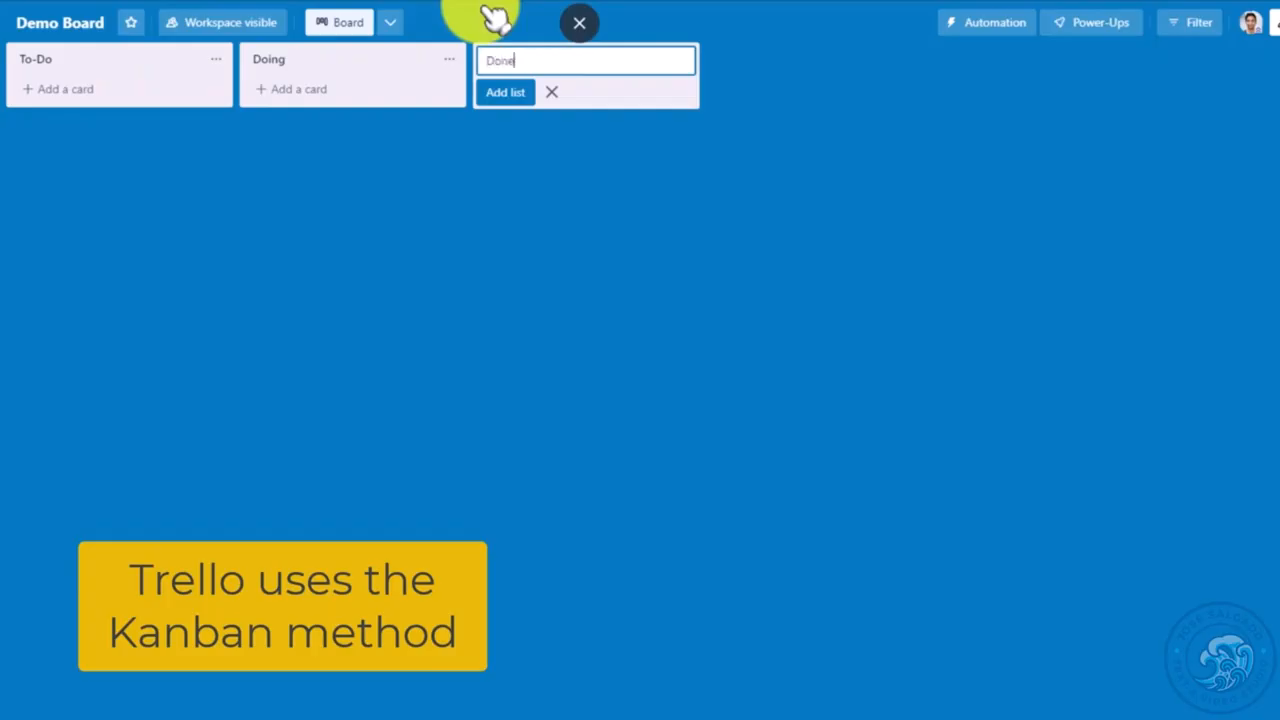
key(Return)
click(518, 226)
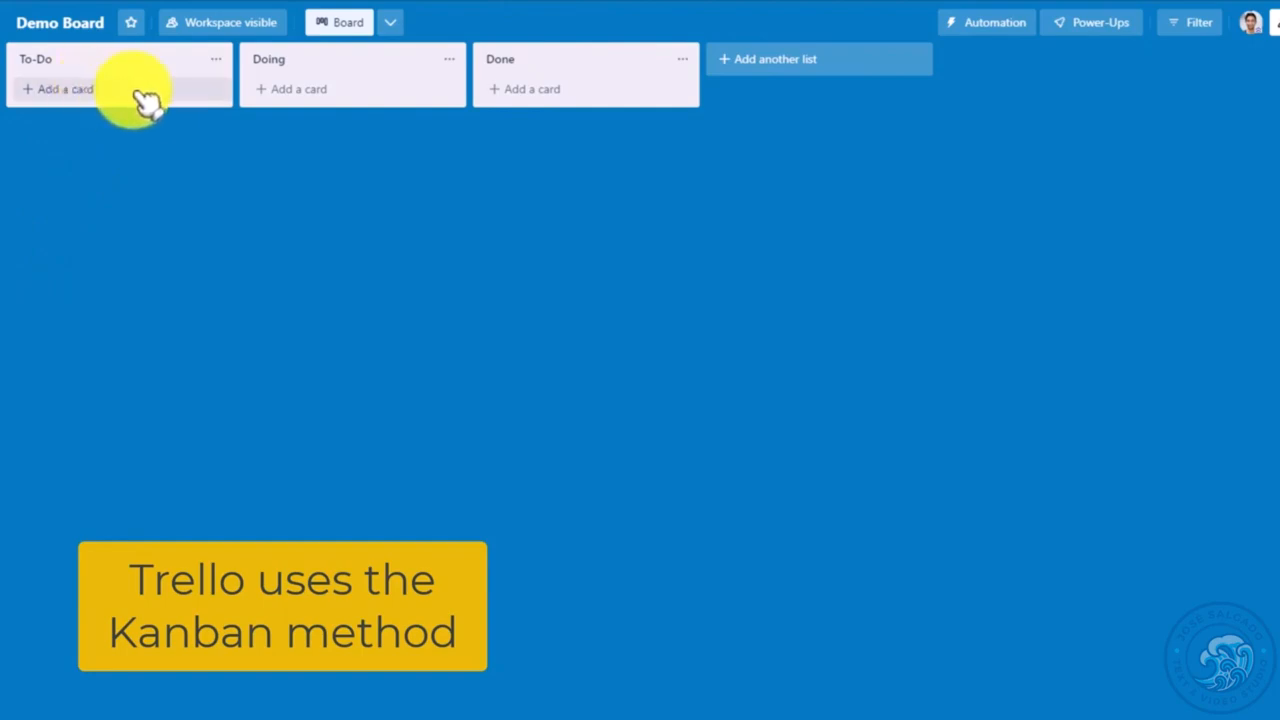
- Add a card titled "hire a webmaster for the project" to the To-Do list
click(101, 91)
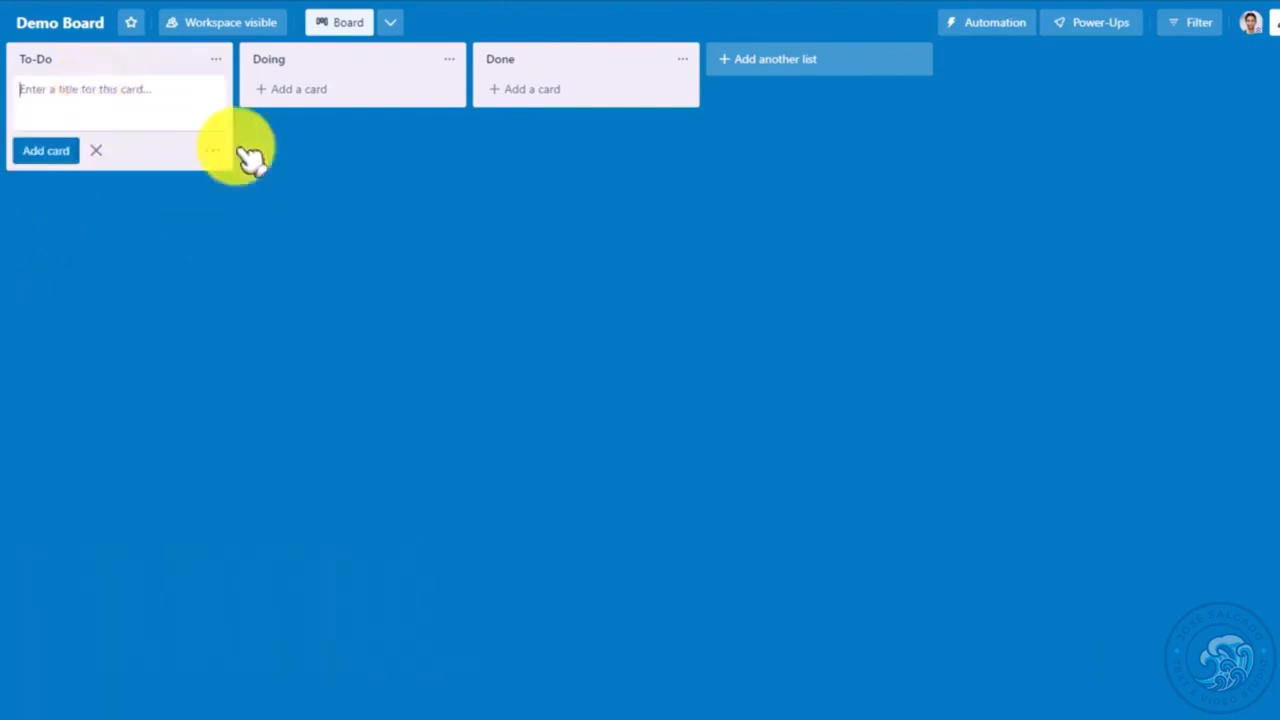
text(hire a webmaster for the pro)
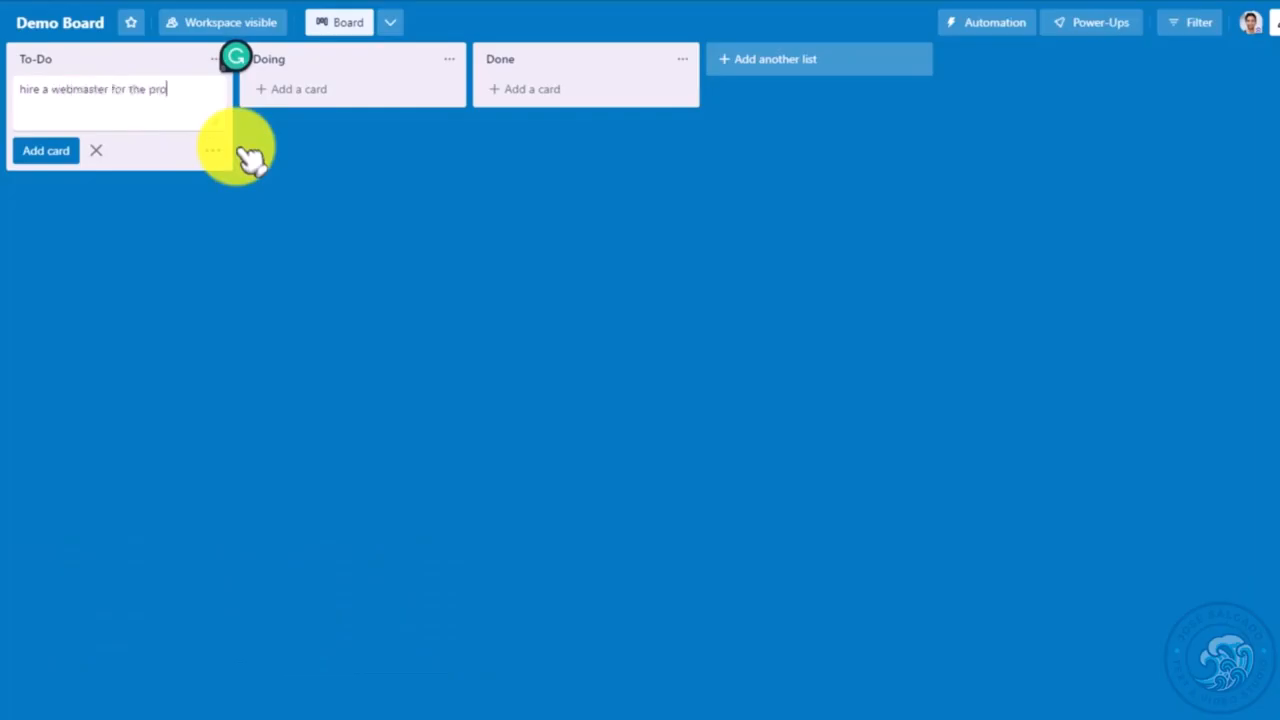
text(ject)
key(Return)
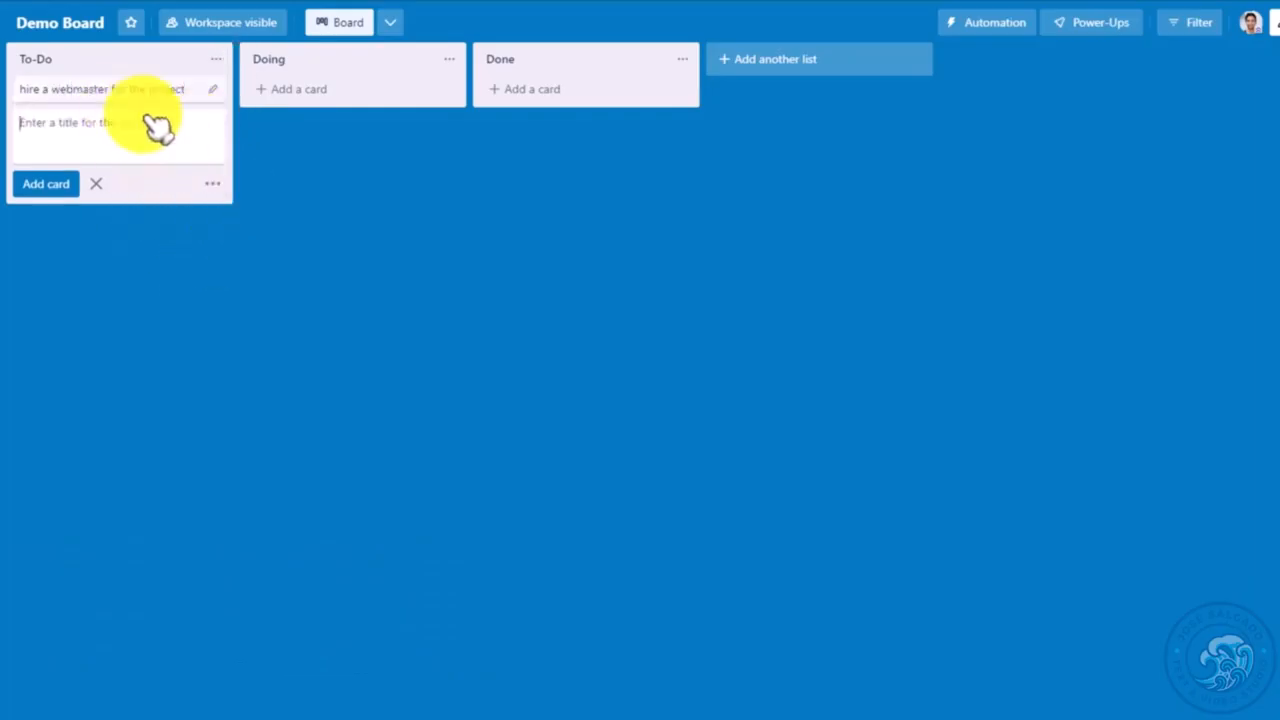
- Add a card titled "design a logo for the project" to the To-Do list
text(de)
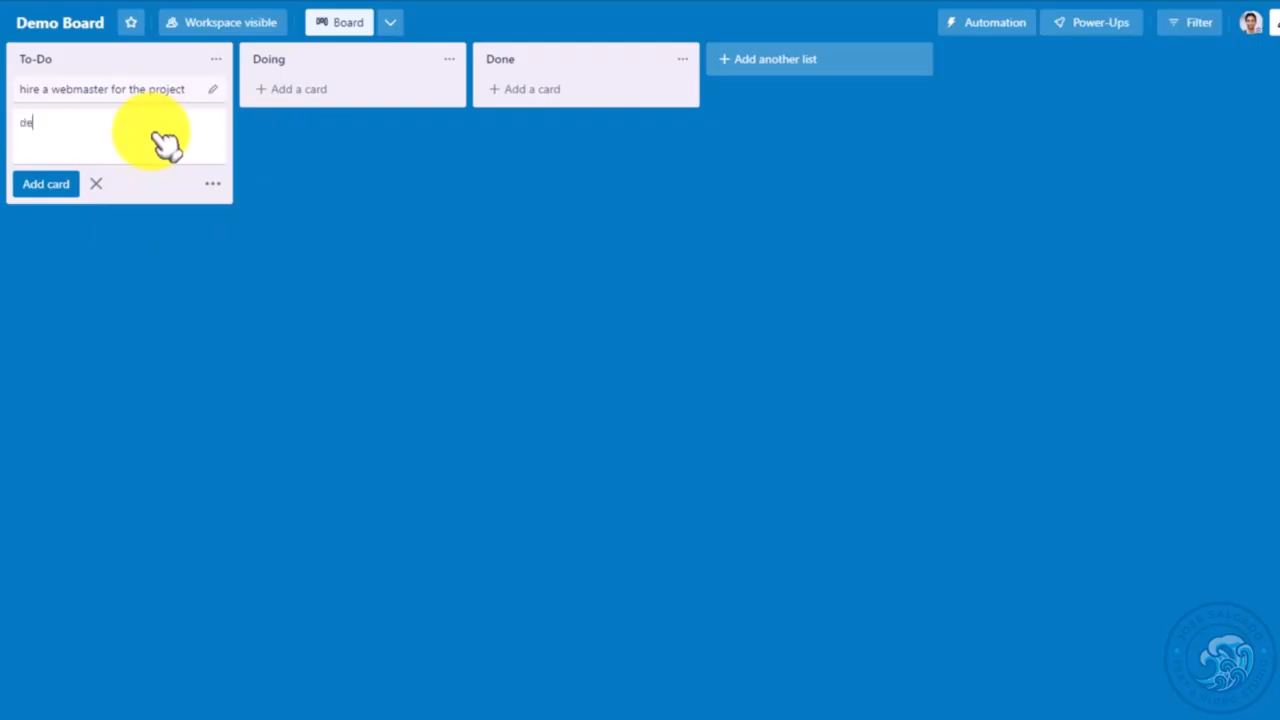
text(sign a logo for th)
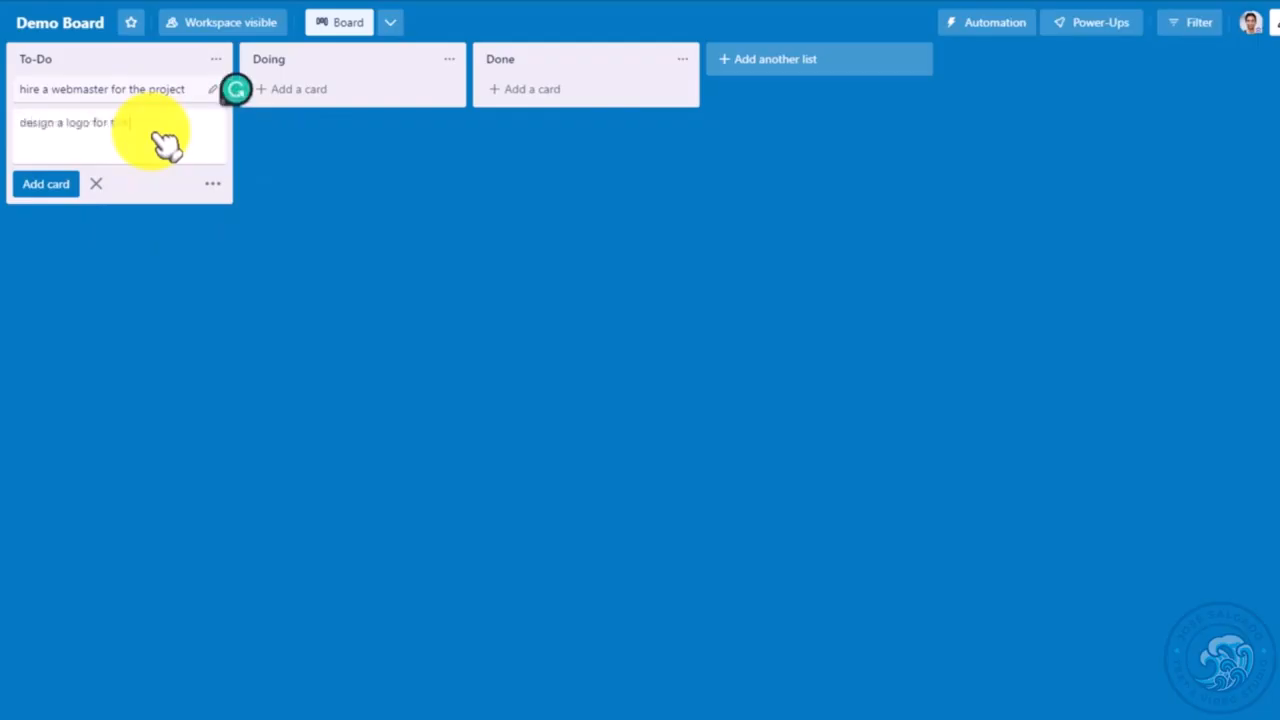
text(e project)
click(46, 184)
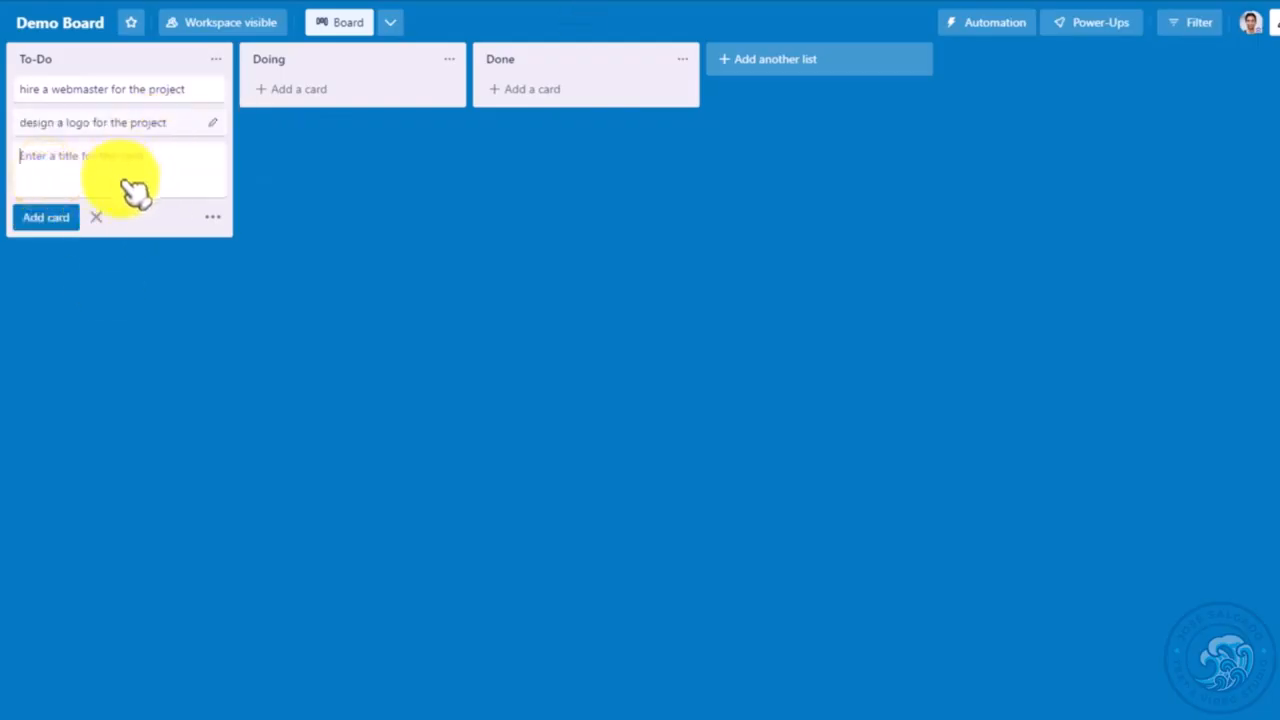
- Add a card titled "write a description of the project and how it will benefit clients" to the To-Do list
text(we)
key(BackSpace)
key(BackSpace)
text(w)
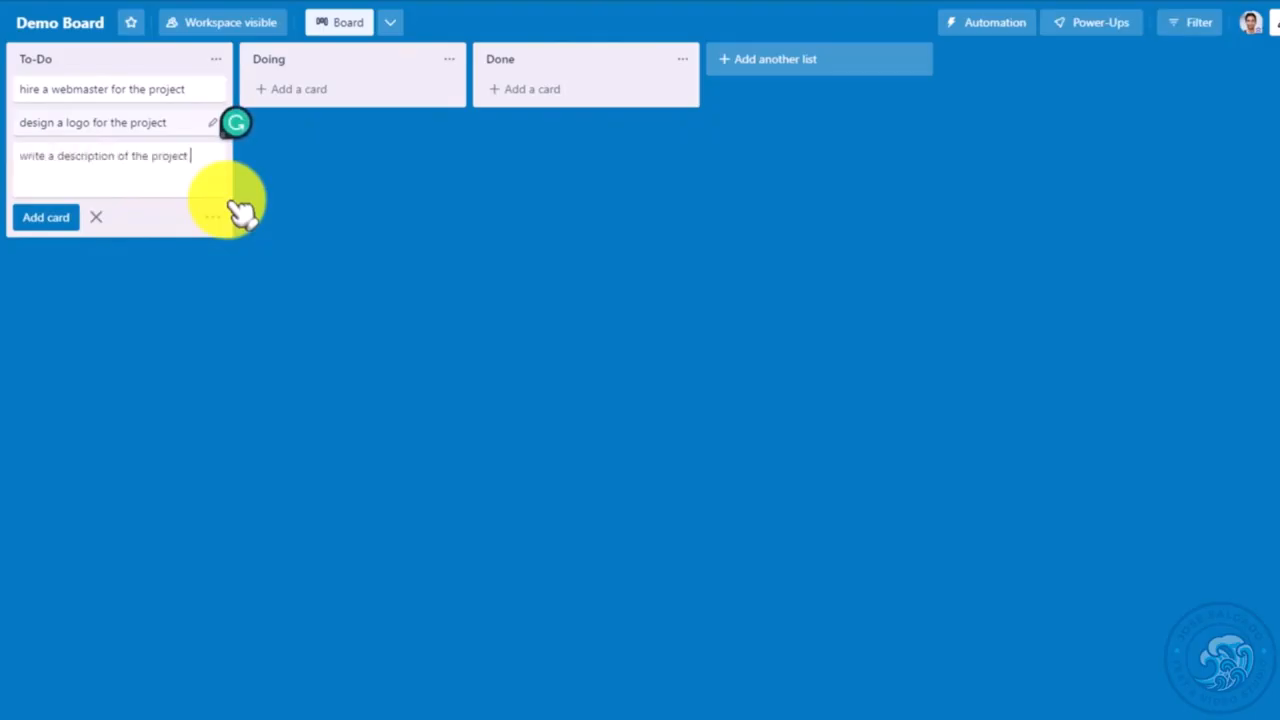
text(and how it will benefit clients)
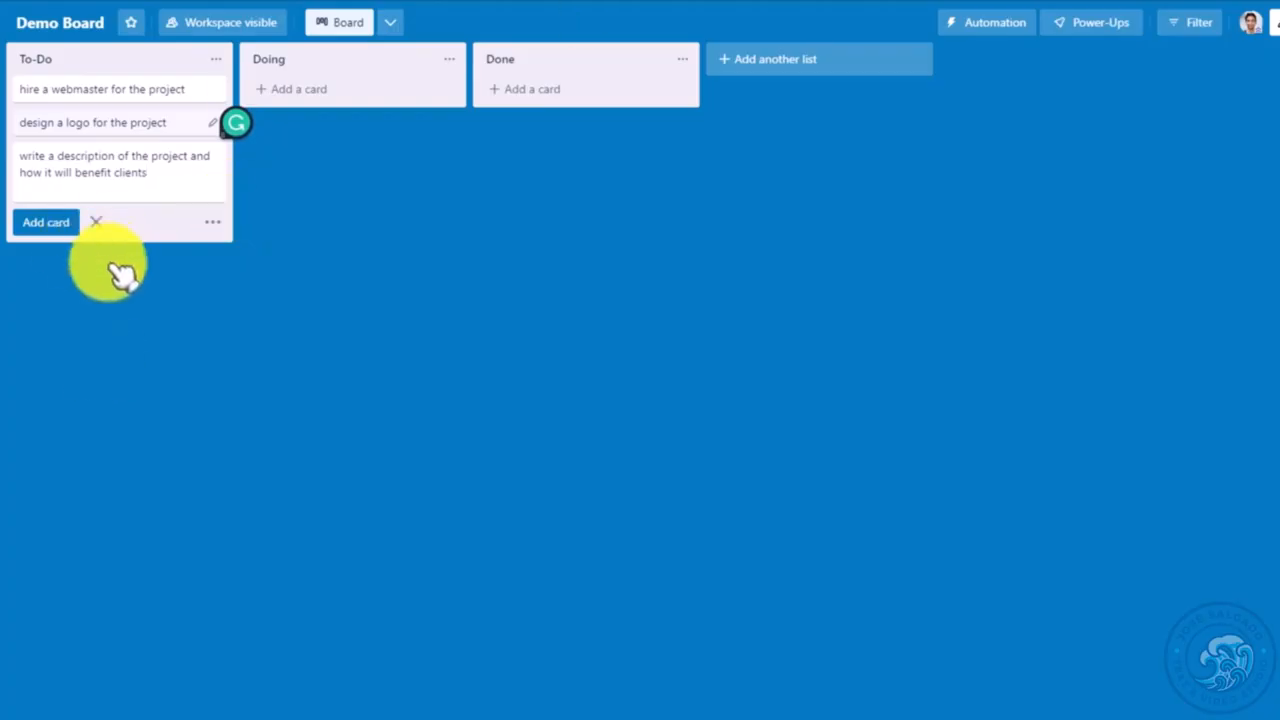
click(50, 224)
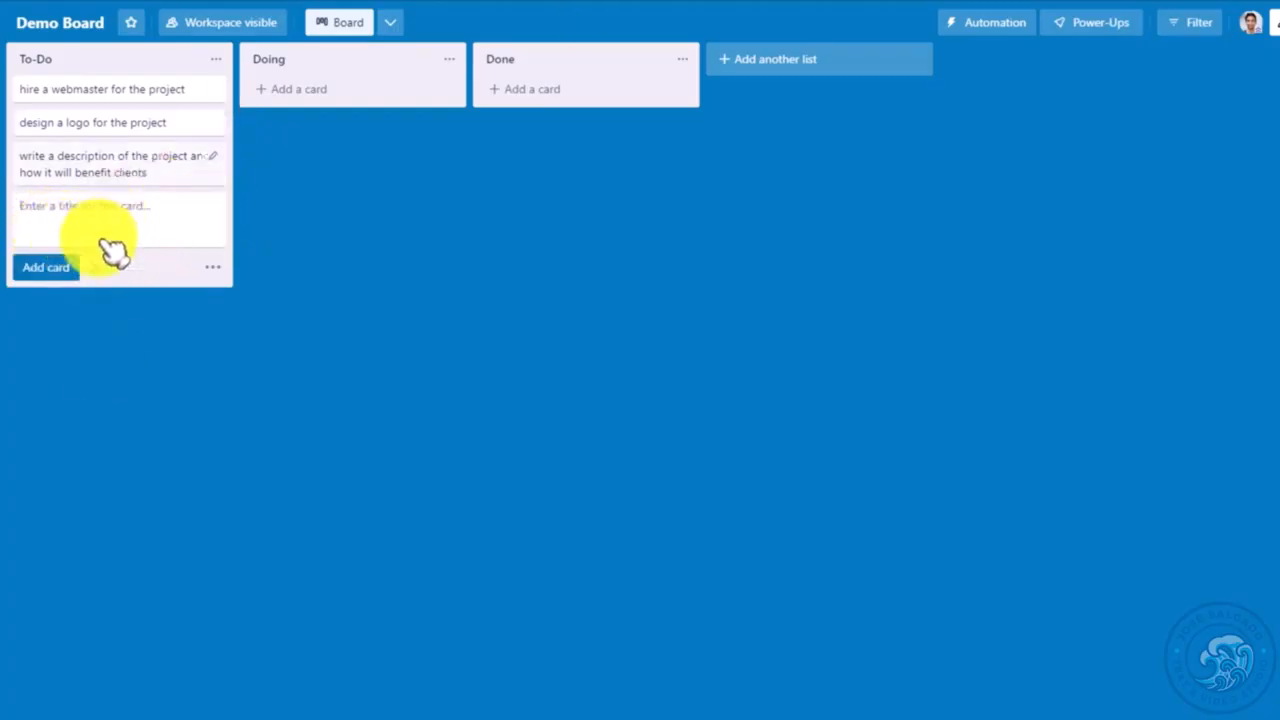
- Add a card titled "create a PowerPoint presentation for stakeholders to demonstrate the value of the project" to the To-Do list
text(create a)
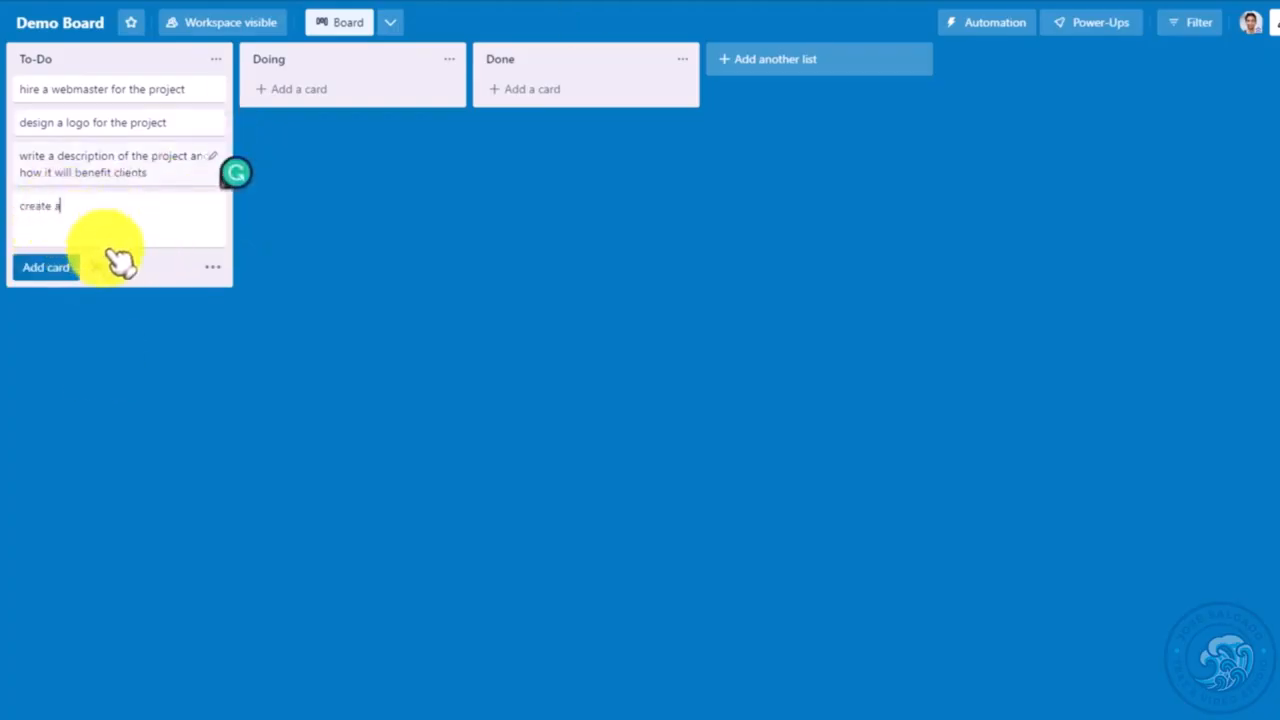
text( powerpoint)
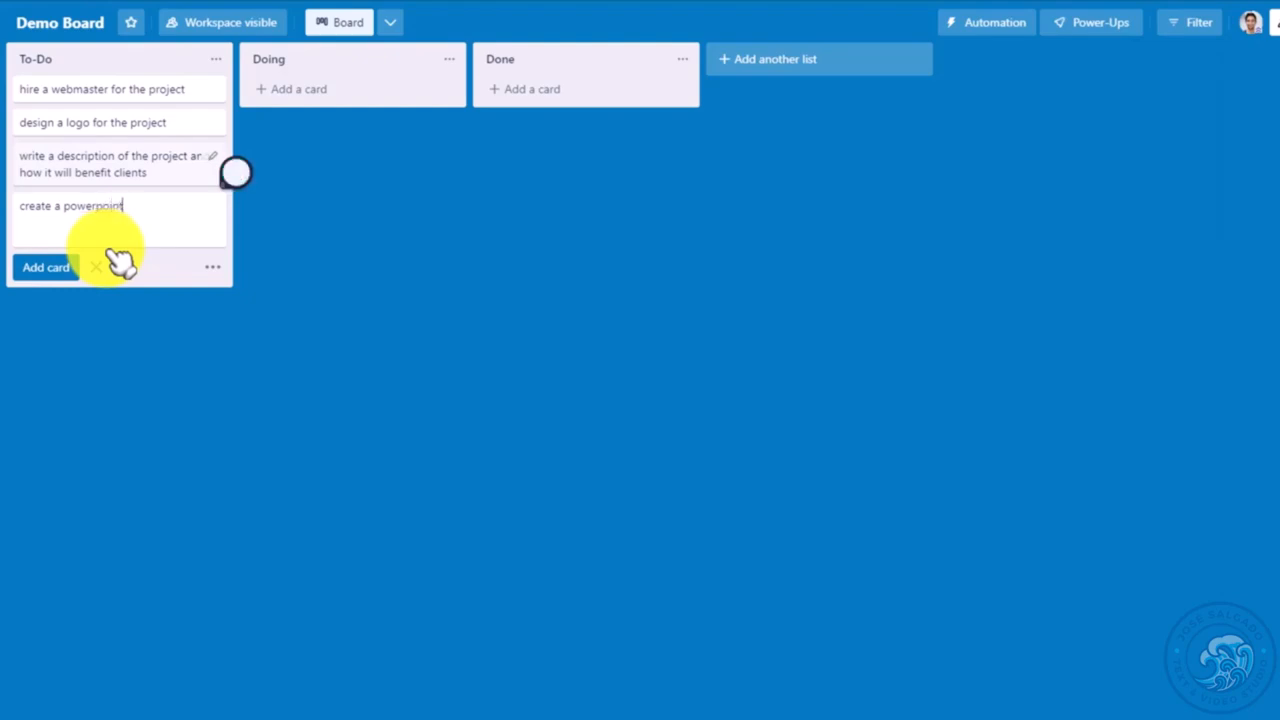
text( presentatuion for)
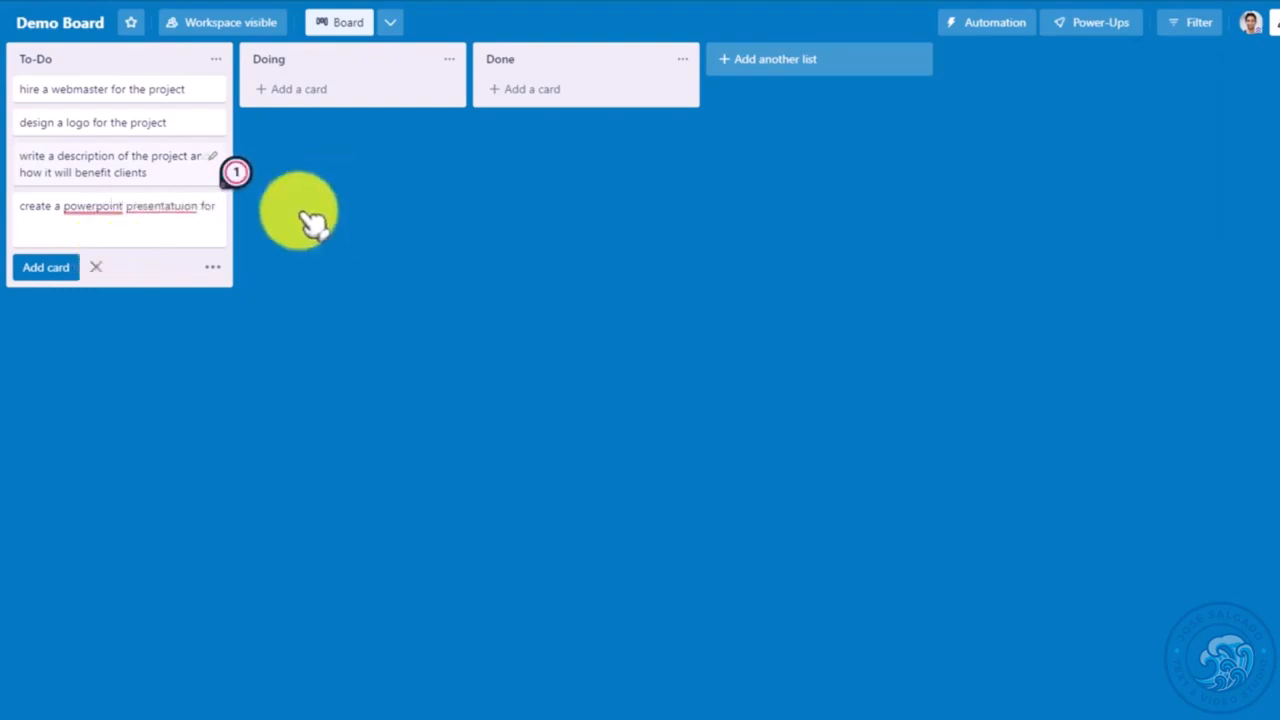
right_click(175, 210)
click(247, 226)
mouse_move(88, 211)
click(119, 246)
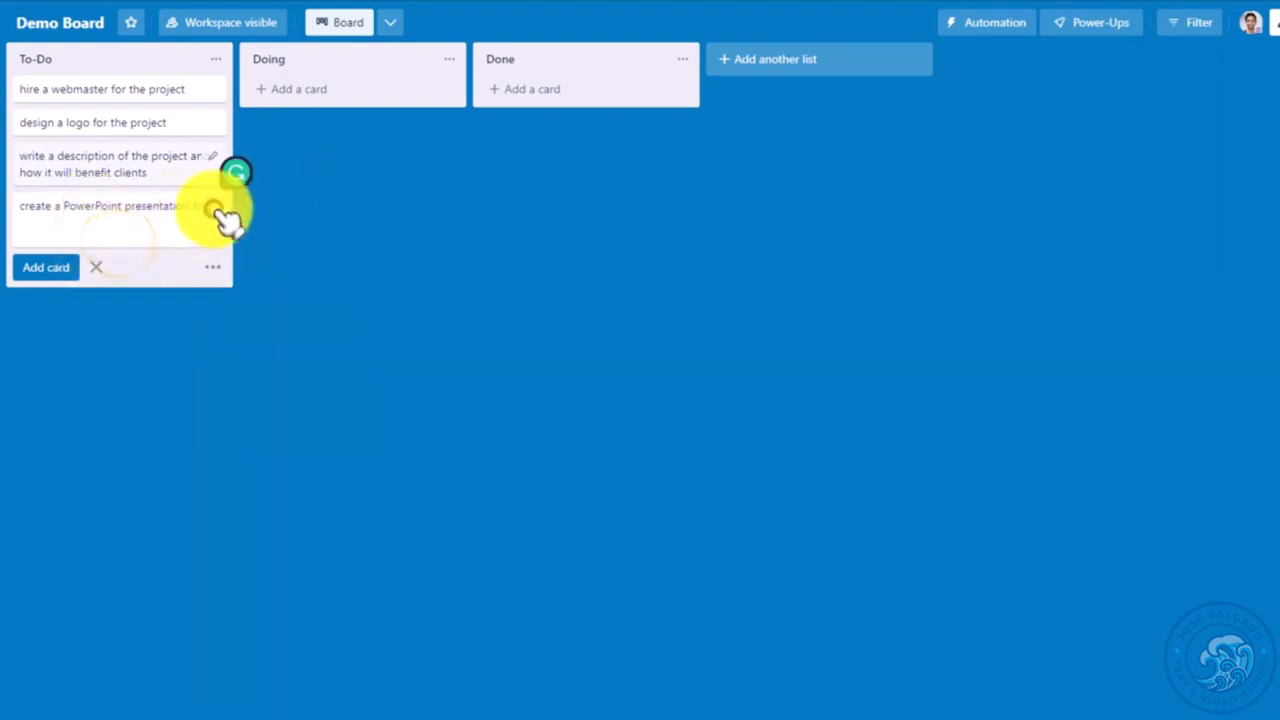
text(stakeholders to demonstra)
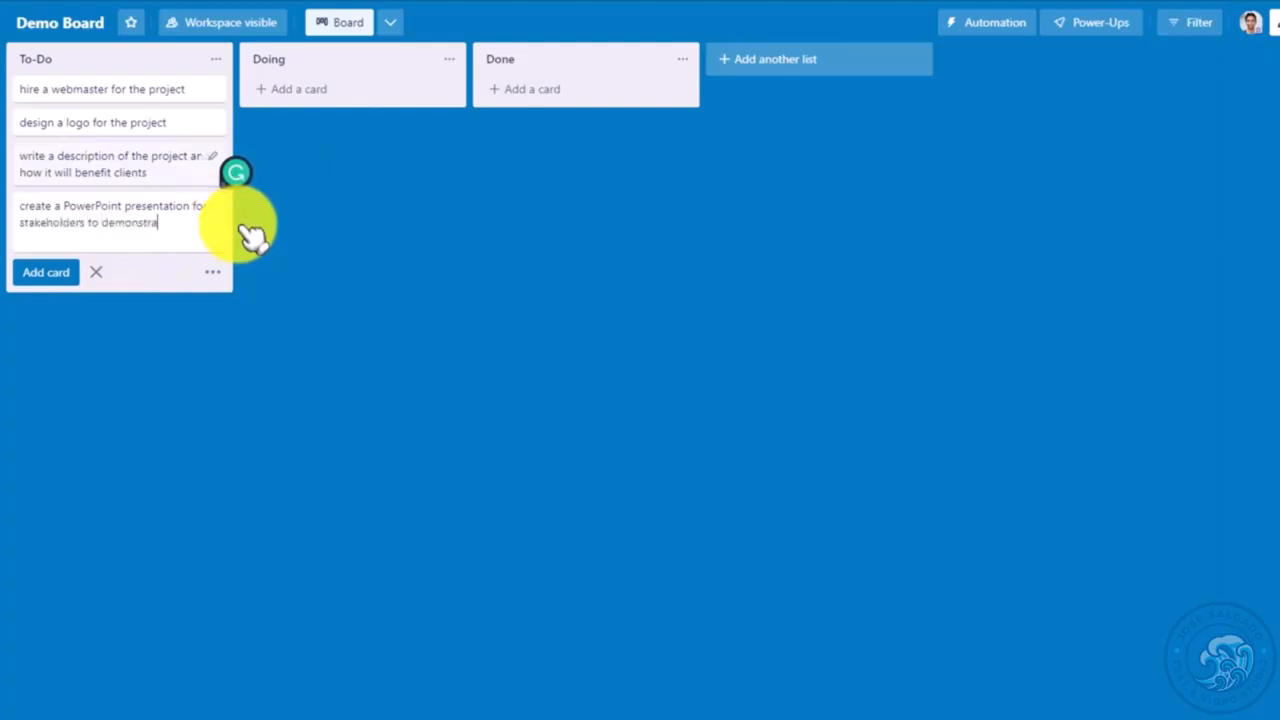
text(lue of the )
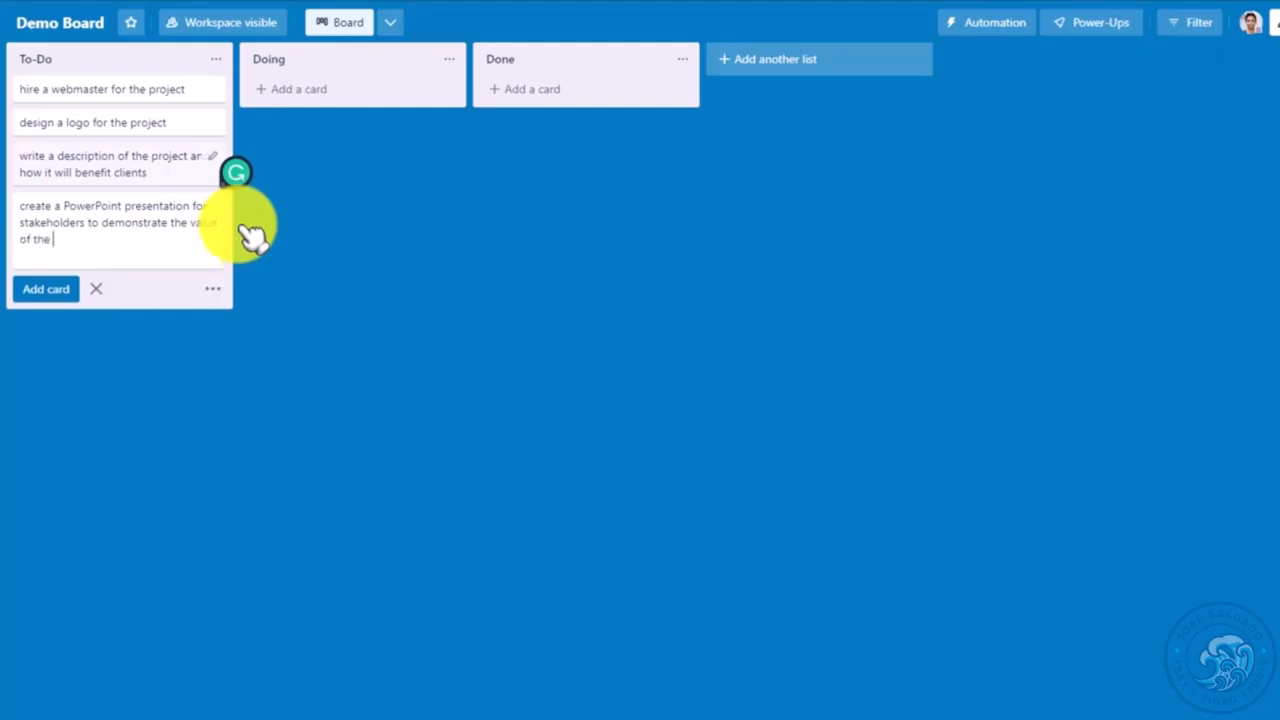
text(project)
click(354, 383)
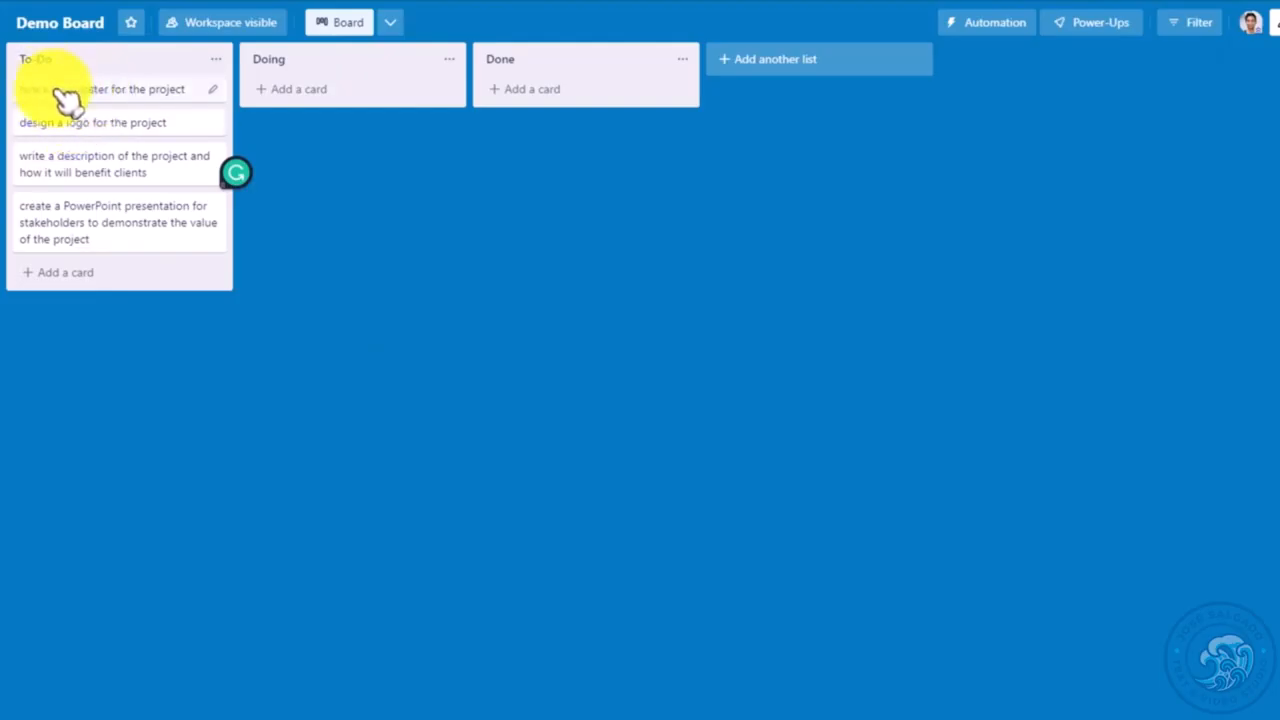
- Reorder the To-Do cards so the logo card comes first, followed by the PowerPoint, webmaster and description cards
mouse_move(91, 206)
mouse_down()
mouse_move(74, 160)
mouse_move(100, 97)
mouse_move(85, 196)
mouse_up()
drag(91, 154, 99, 88)
drag(86, 143, 68, 266)
drag(77, 220, 90, 130)
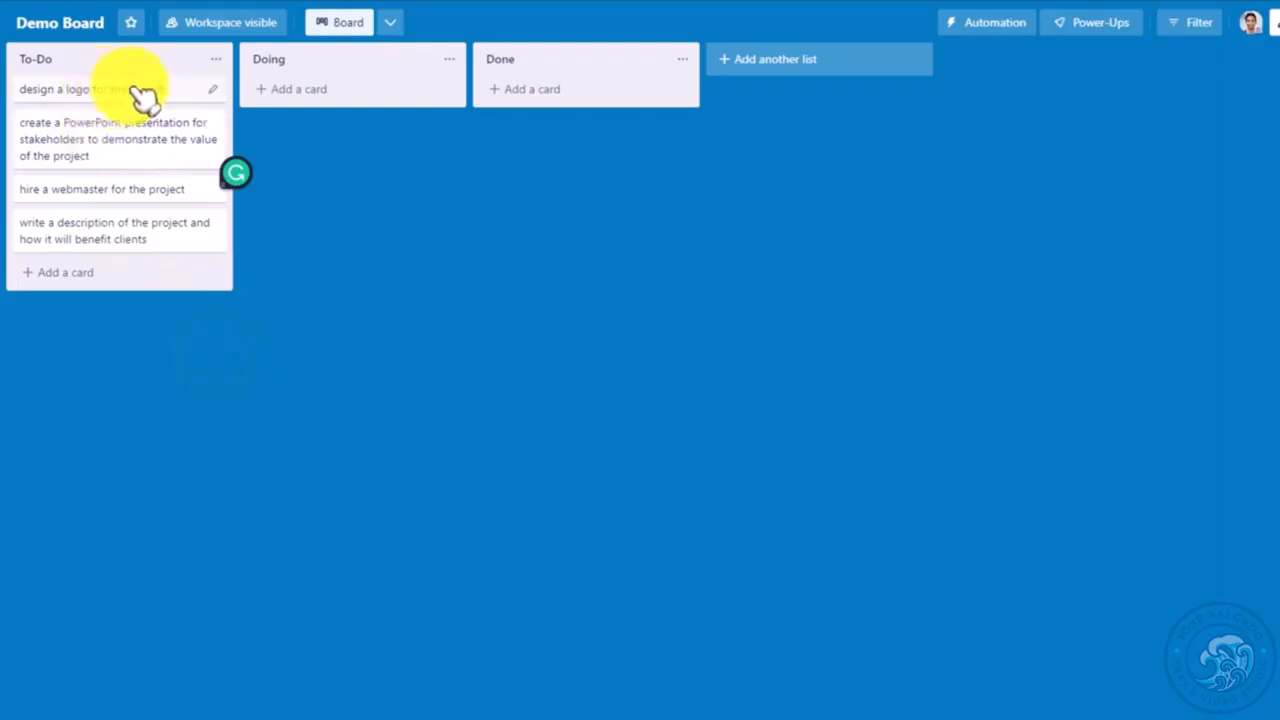
- Assign the listed board member to the "hire a webmaster for the project" card
click(105, 195)
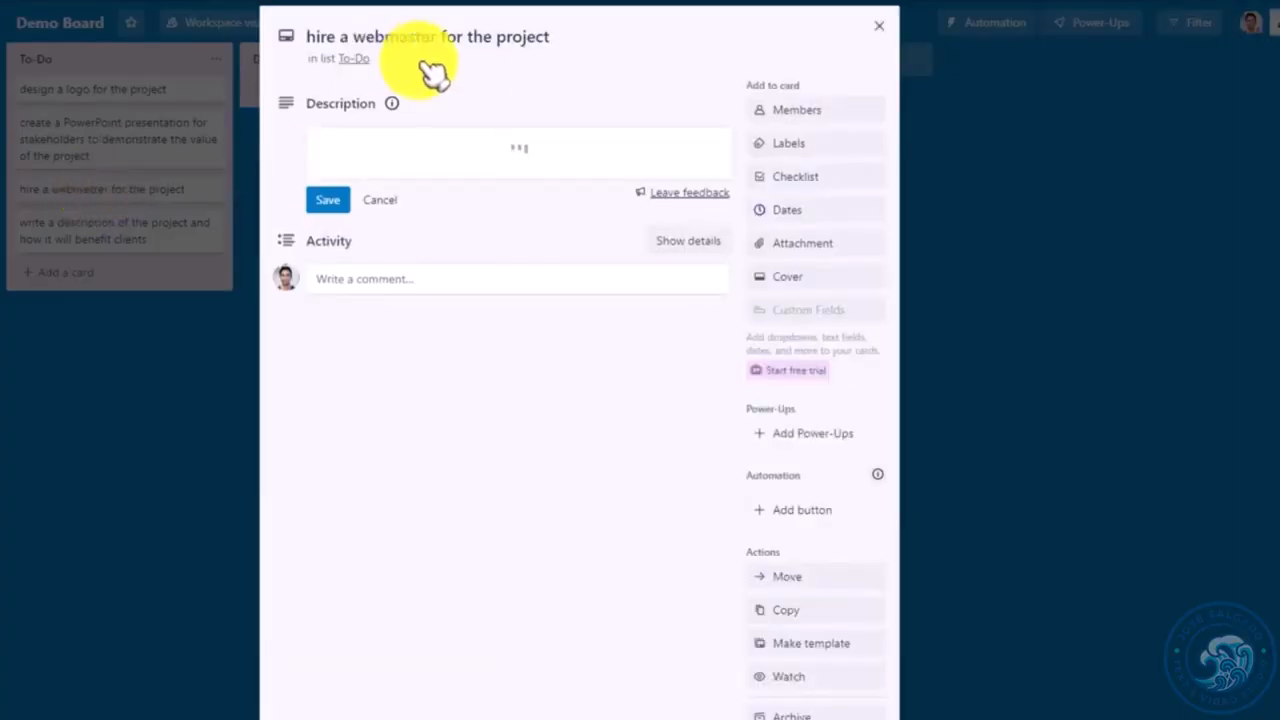
click(806, 110)
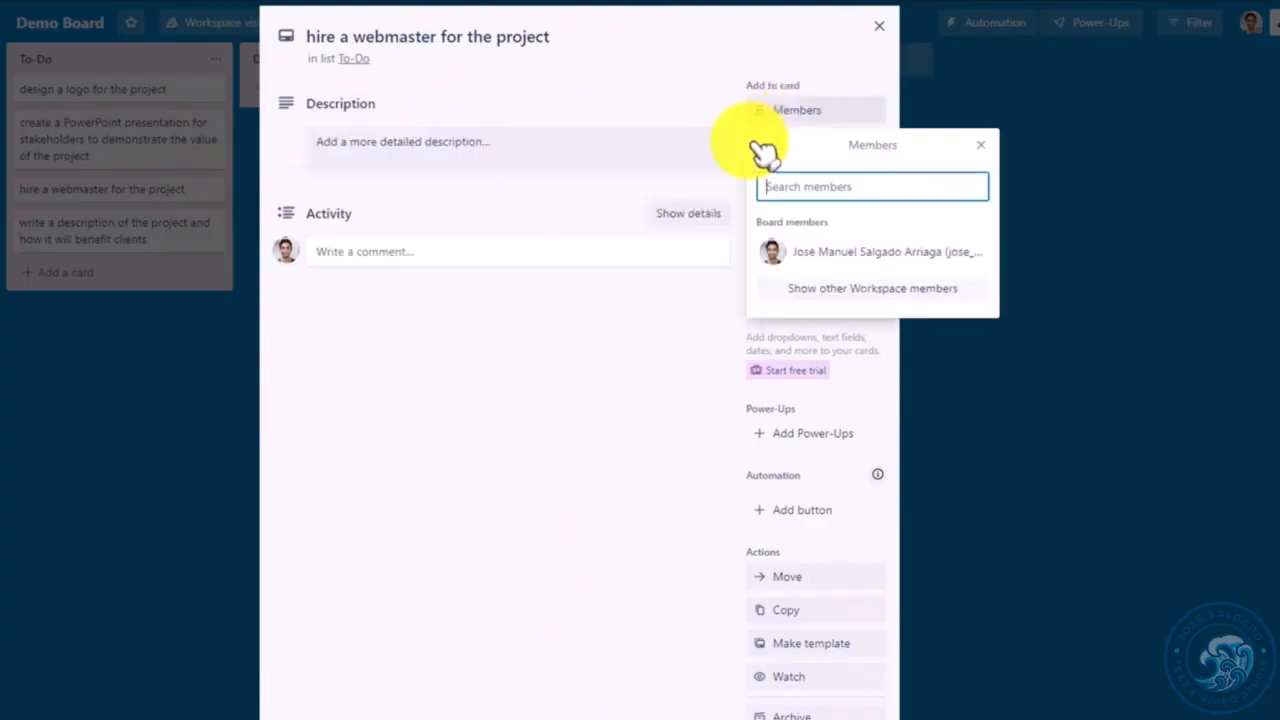
click(846, 249)
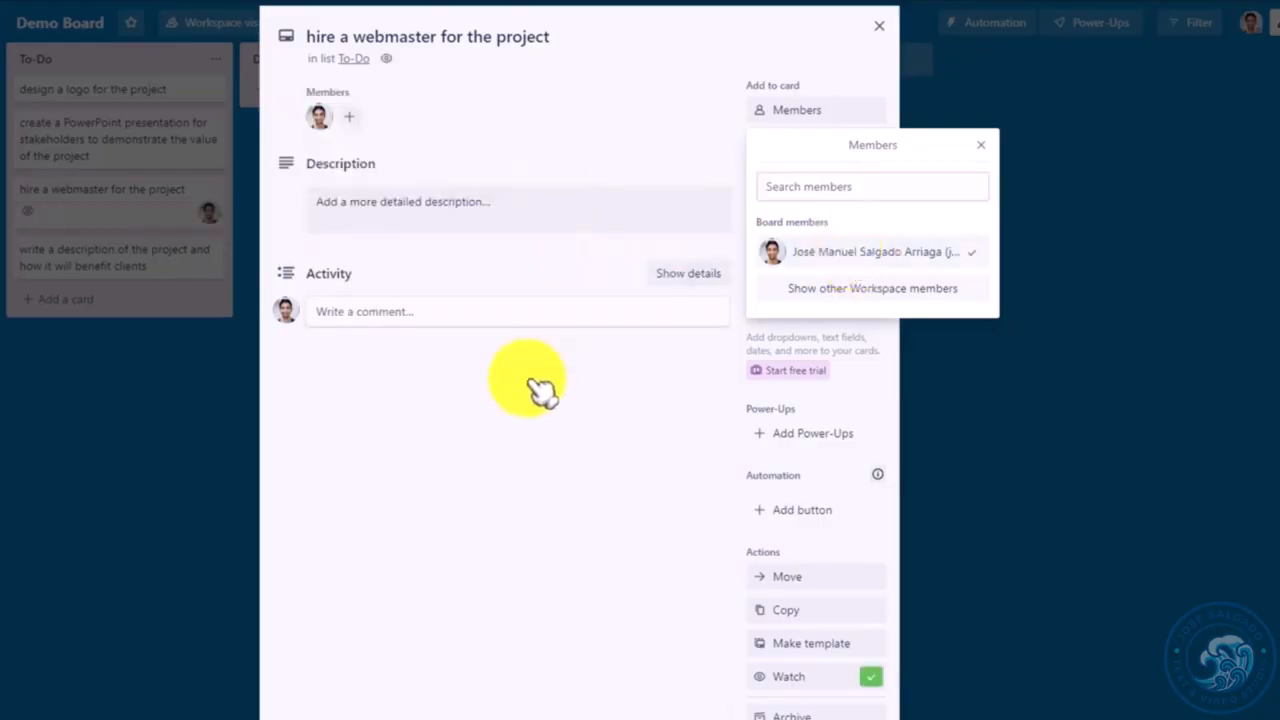
click(590, 428)
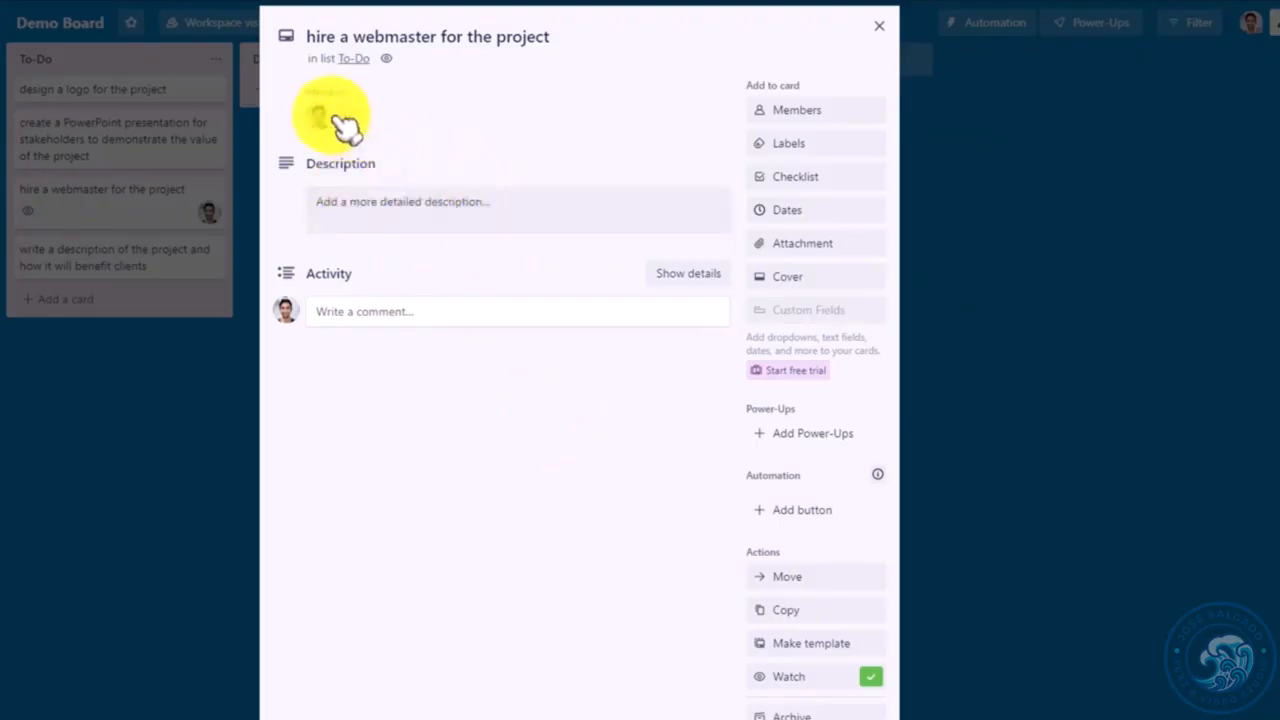
- Title the red label "Urgent" and apply it to the webmaster card
click(785, 150)
click(768, 371)
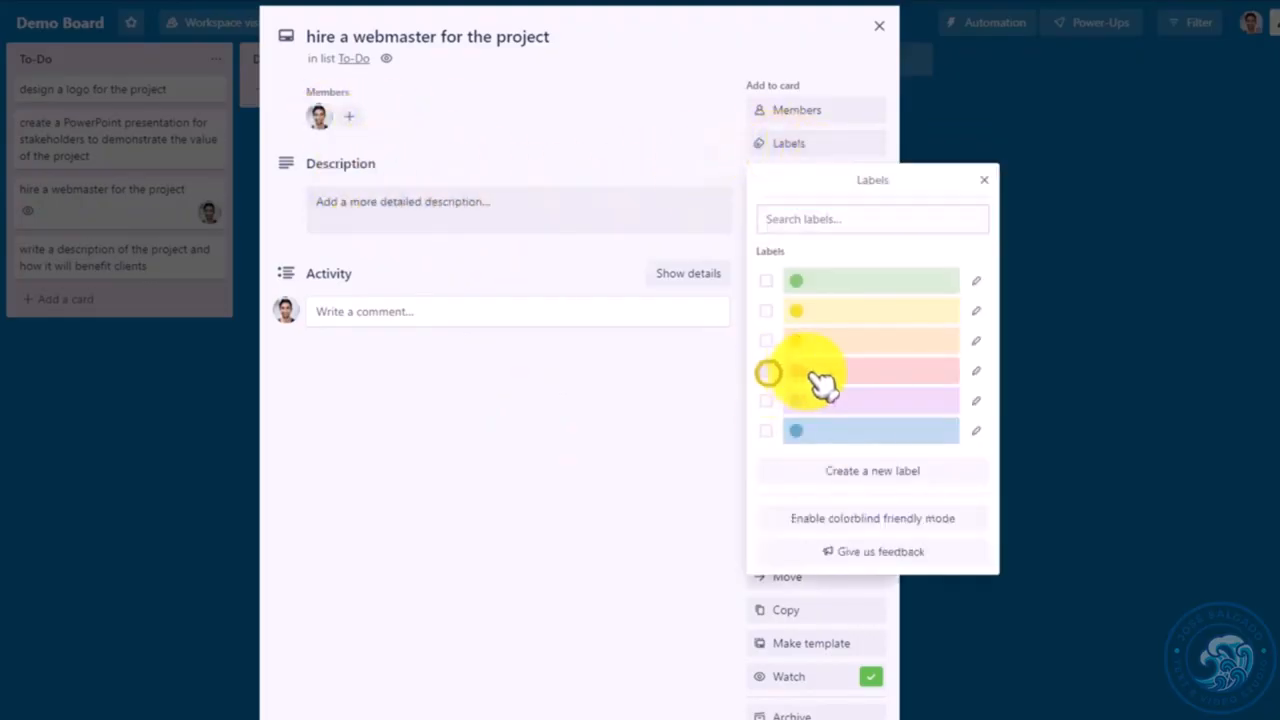
click(880, 371)
click(977, 370)
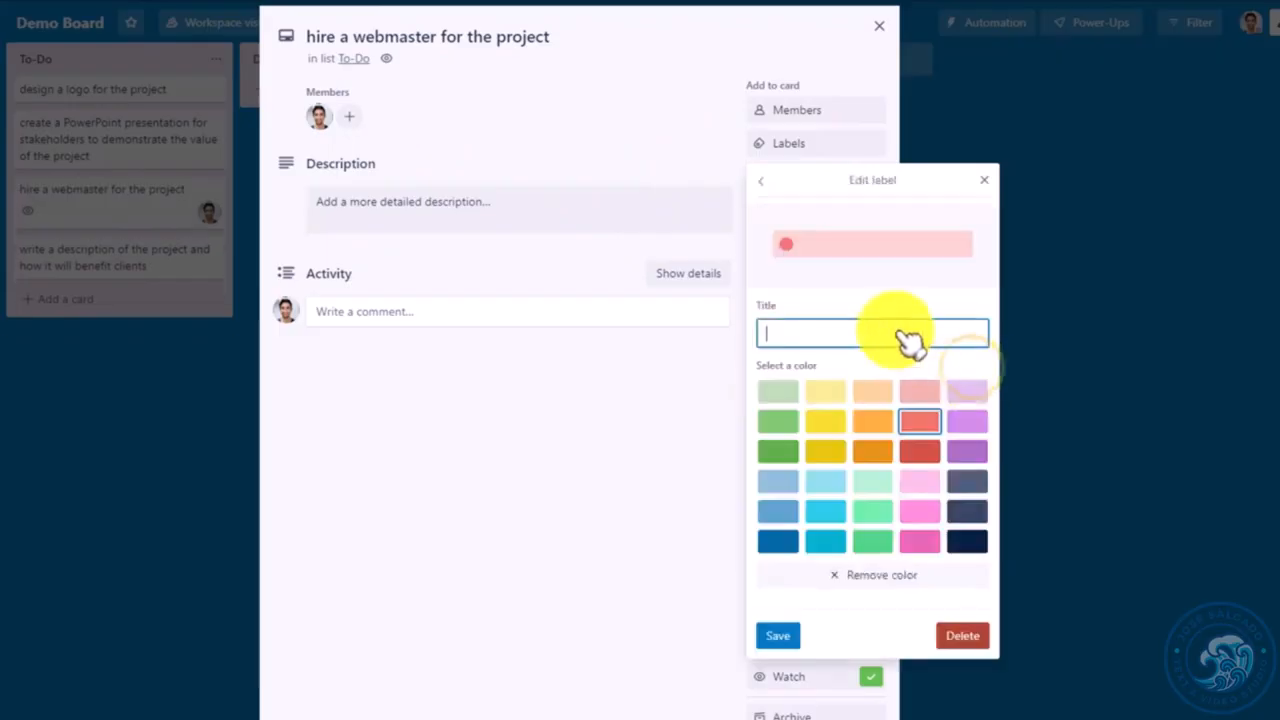
click(779, 636)
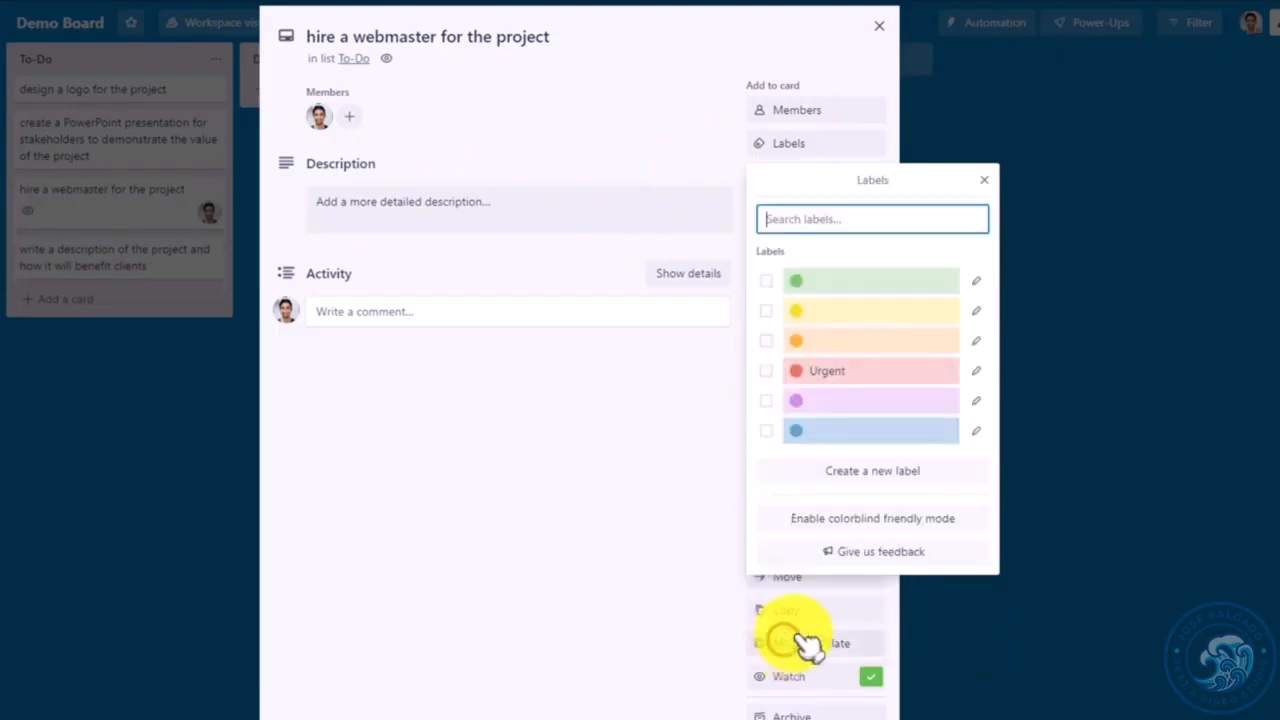
click(770, 372)
click(651, 466)
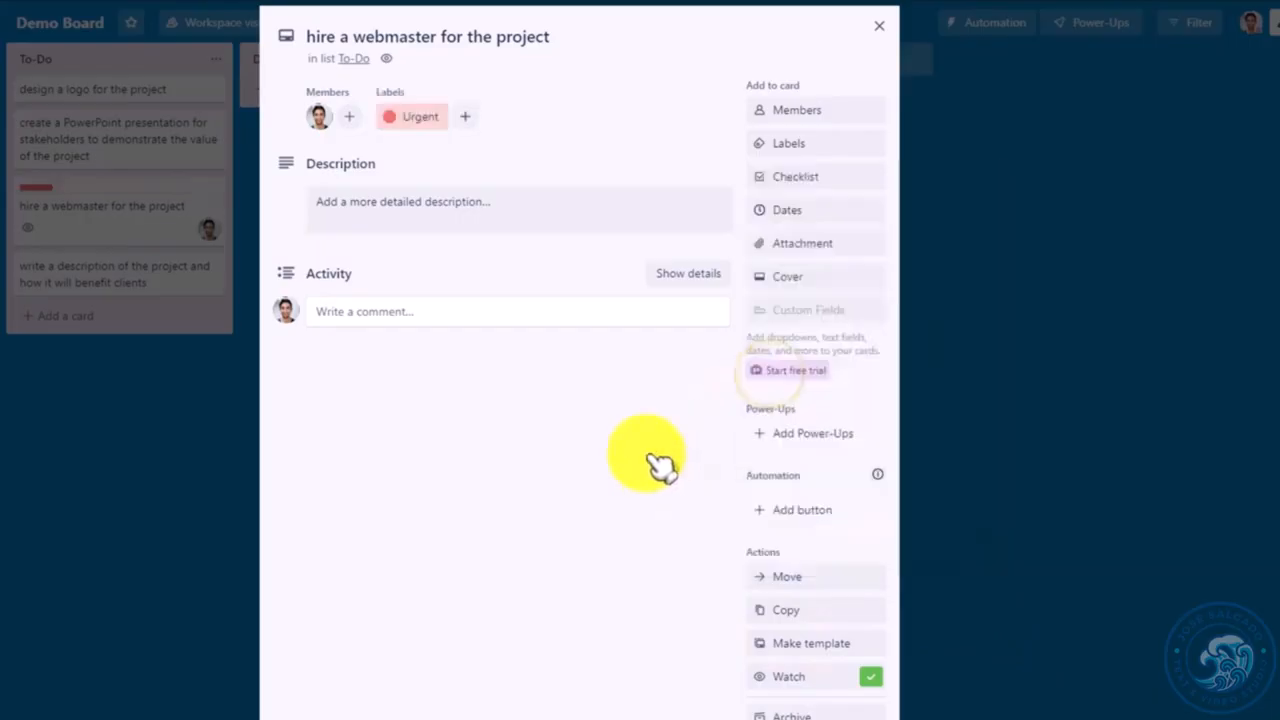
- Set the card's due date to 11/11/2022 14:00 and add the description "make sure that the webmaster knows how to apply responsive design for mobile users"
click(790, 210)
click(917, 610)
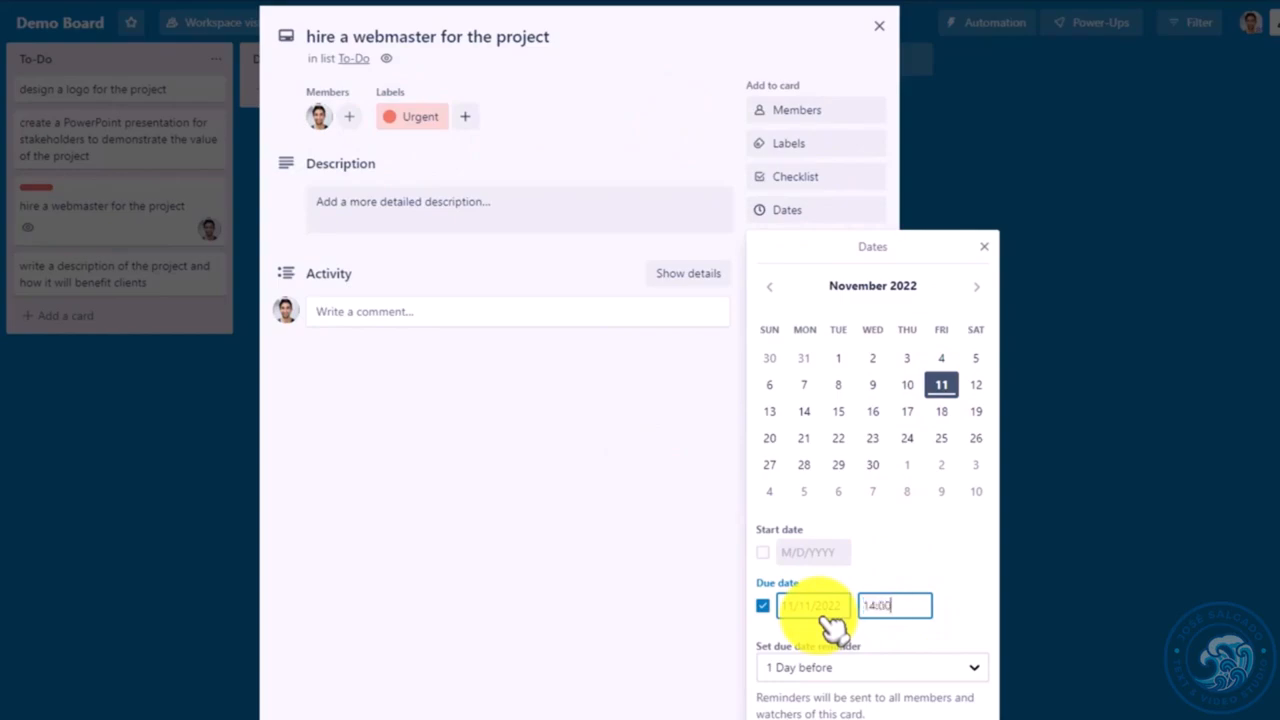
key(Return)
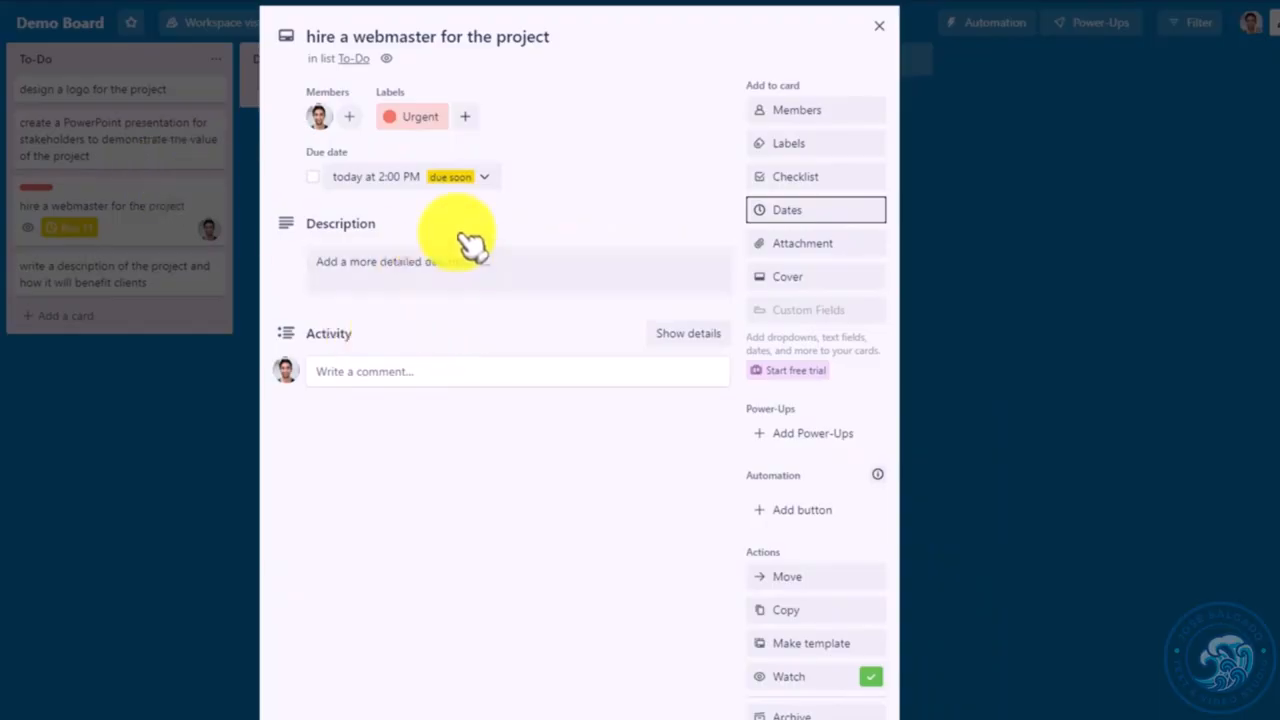
click(522, 268)
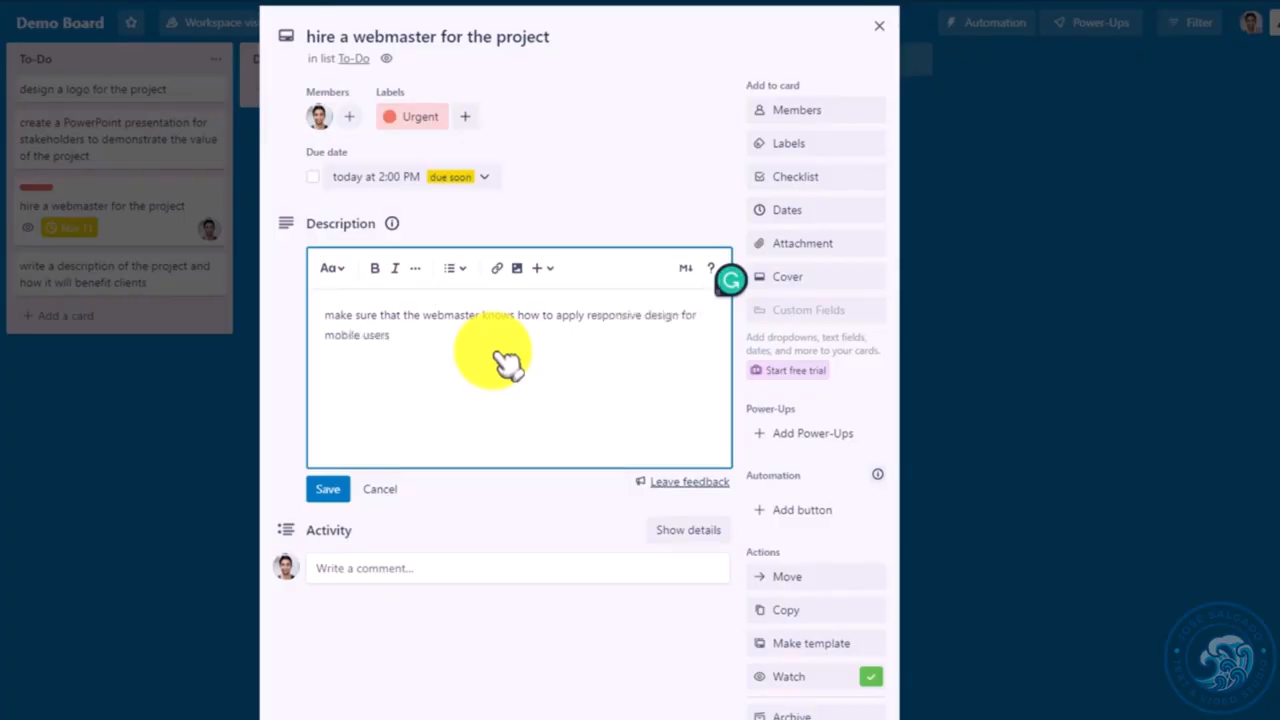
click(330, 490)
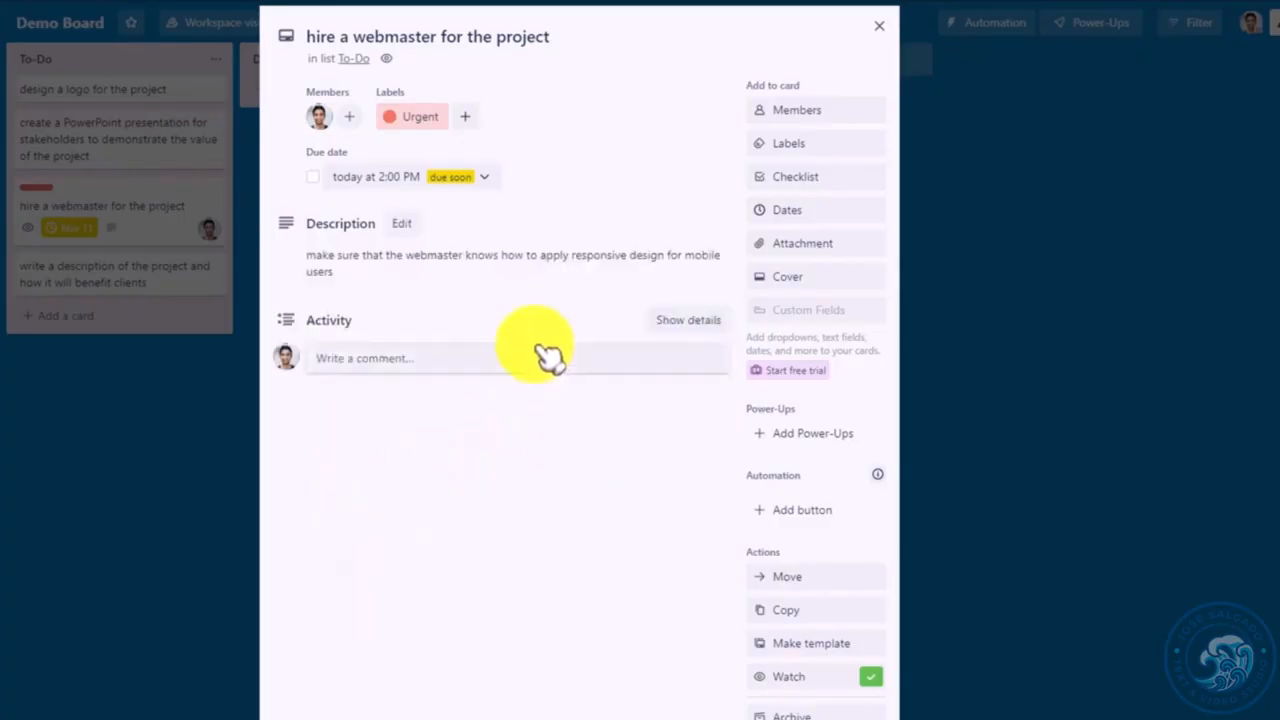
- Attach the file WritinginPlainEnglish_Exercisefile.pdf from the computer to the webmaster card
click(812, 245)
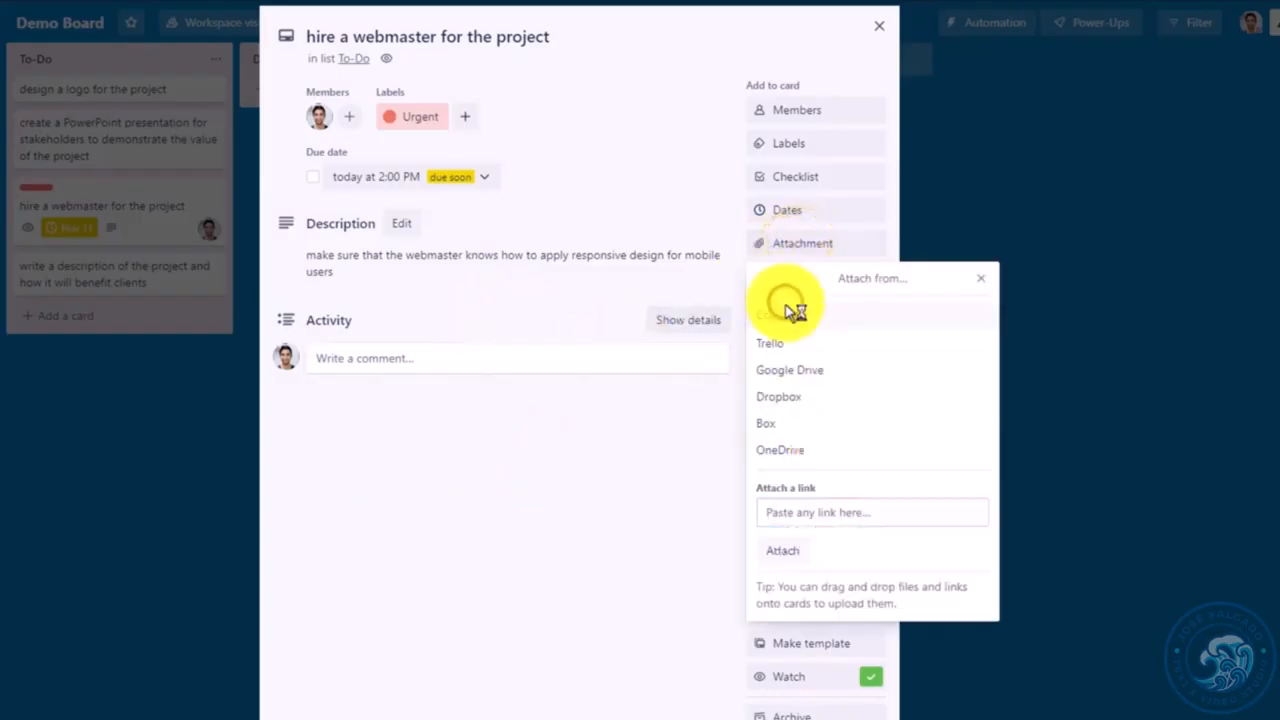
click(788, 312)
click(150, 330)
click(986, 571)
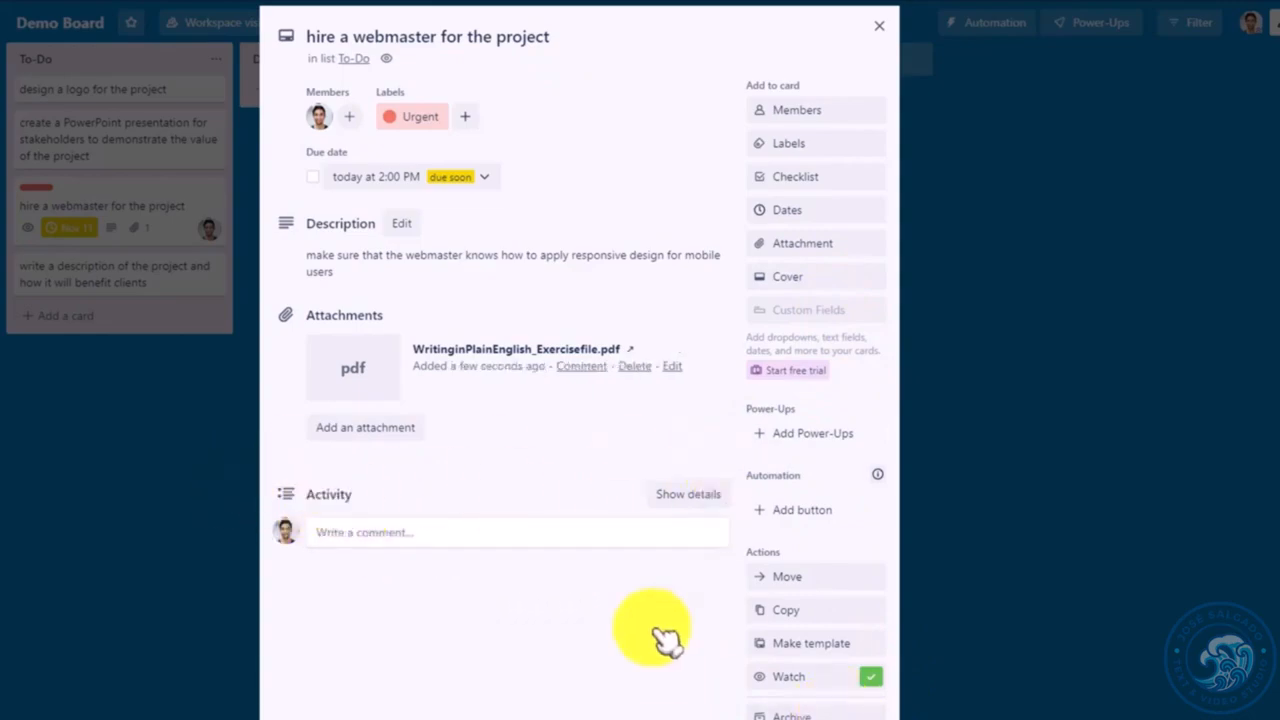
- Post the comment "if you have any questions please write them here" on the webmaster card and close the card
click(399, 536)
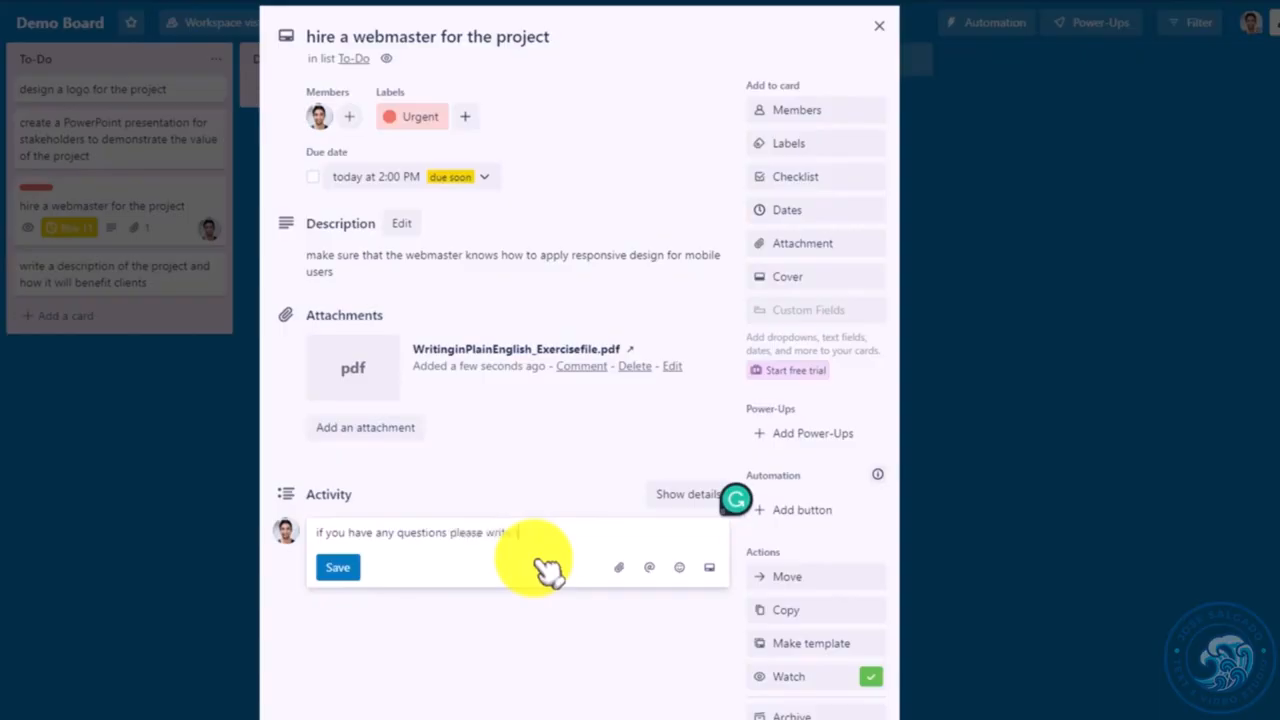
text(re)
click(340, 567)
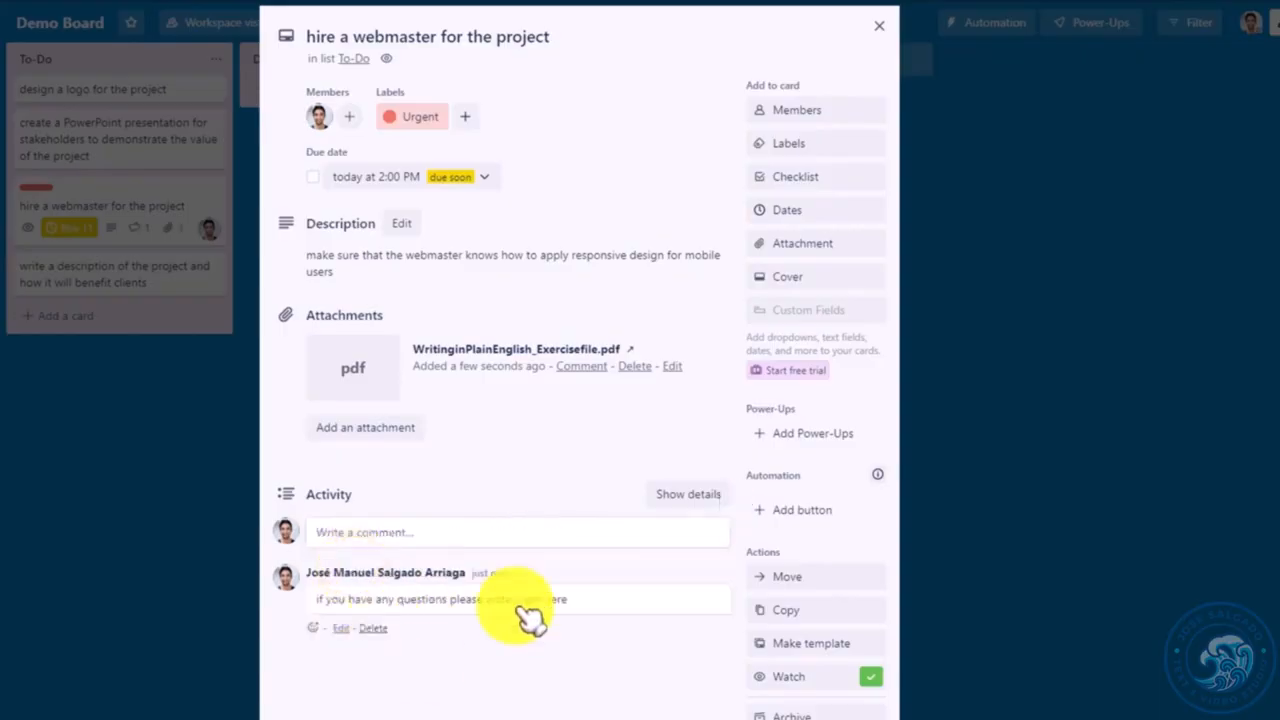
click(463, 532)
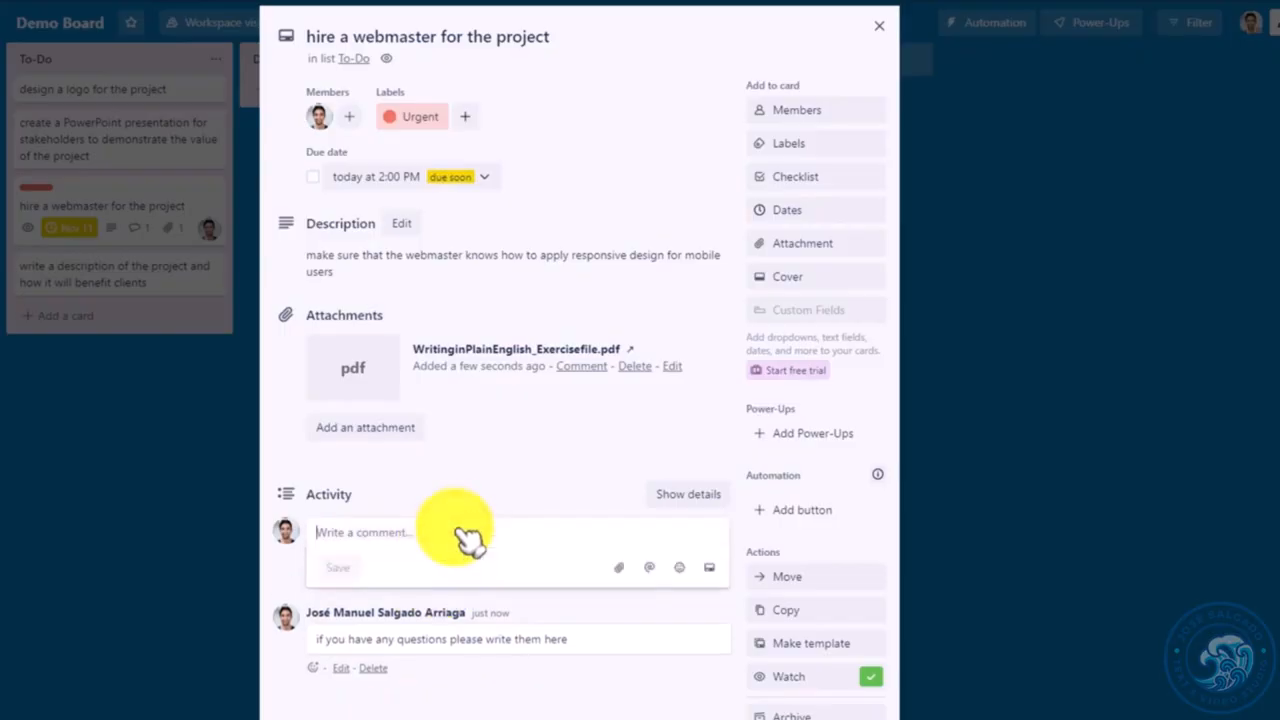
click(520, 705)
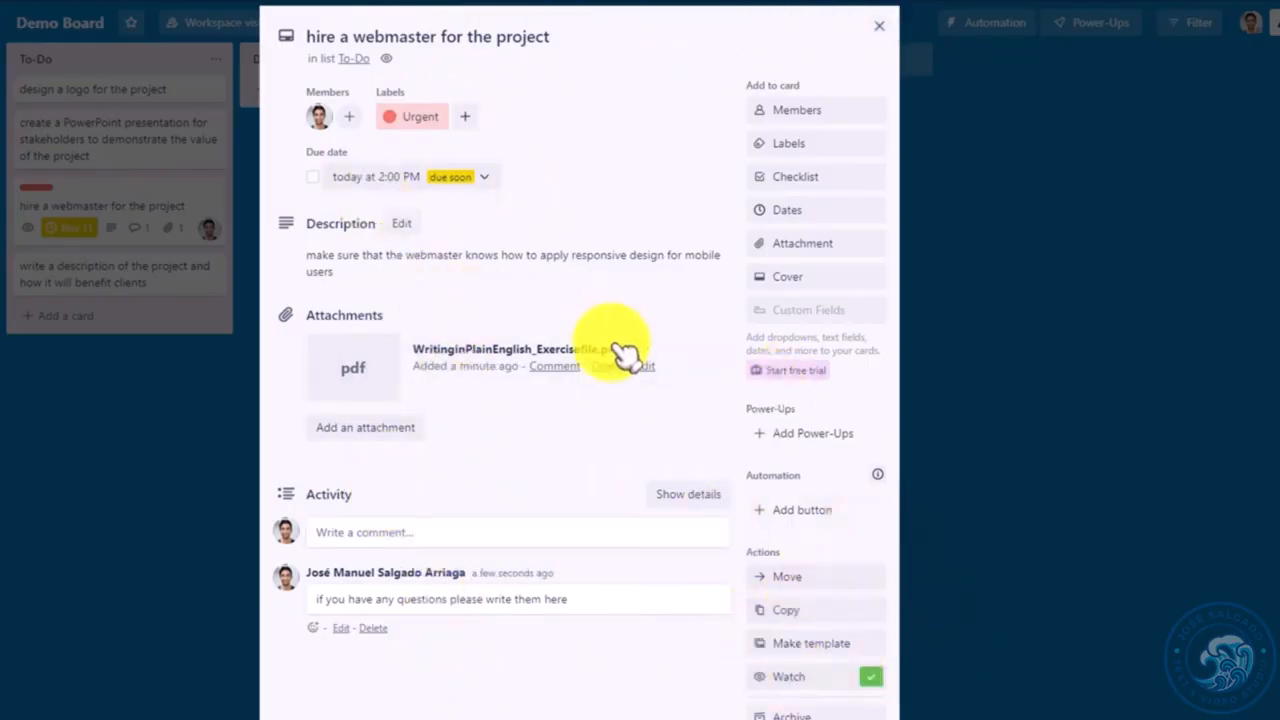
click(879, 25)
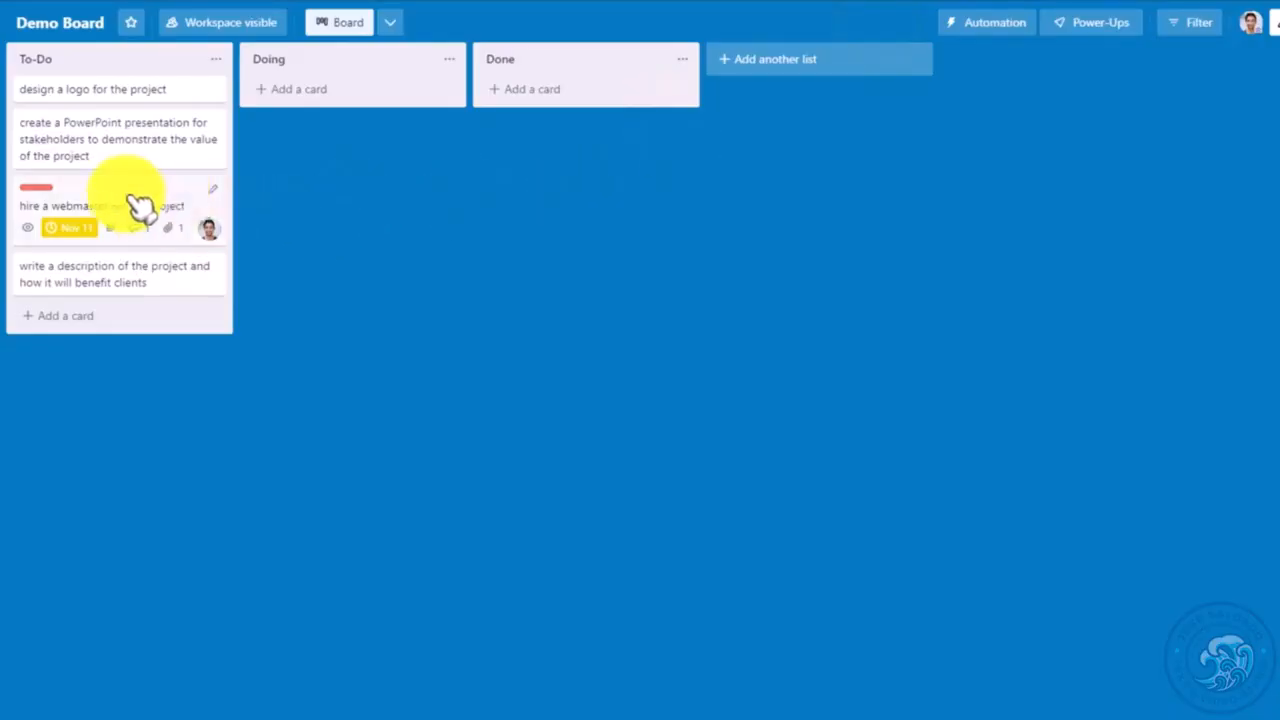
- Move the webmaster card above the PowerPoint card in To-Do and on into the Doing list
drag(140, 207, 140, 120)
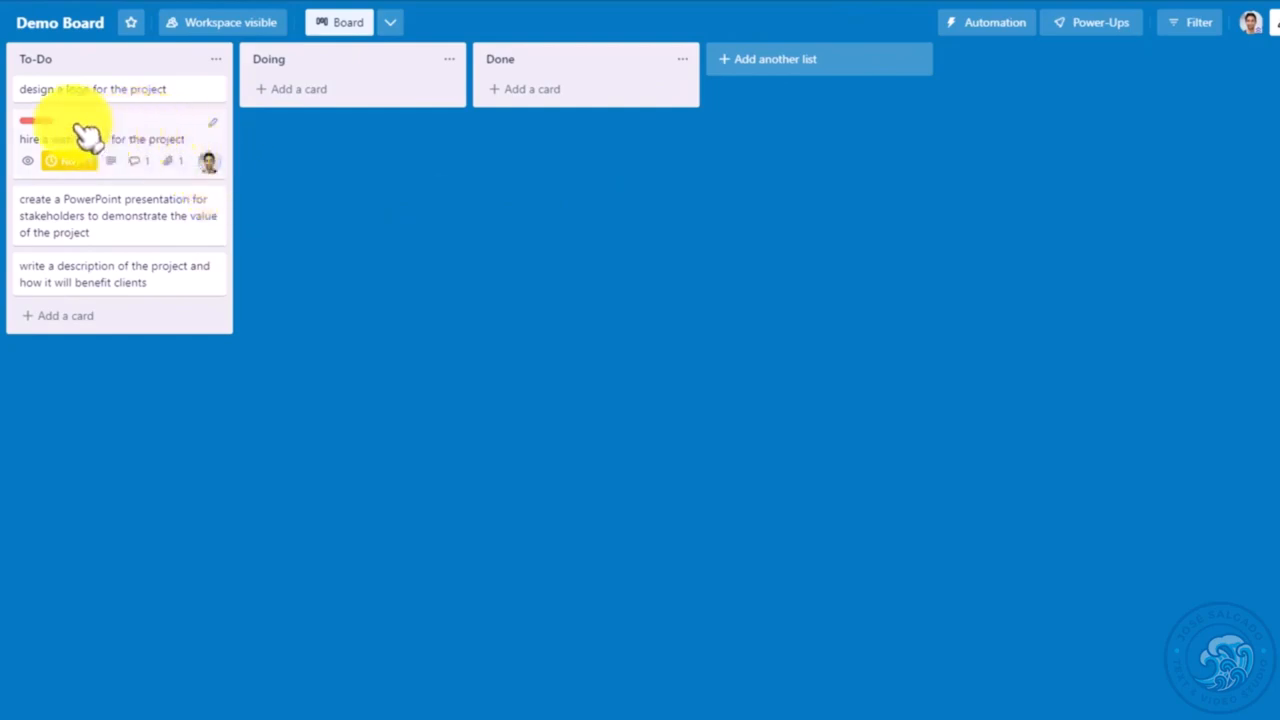
drag(90, 140, 320, 75)
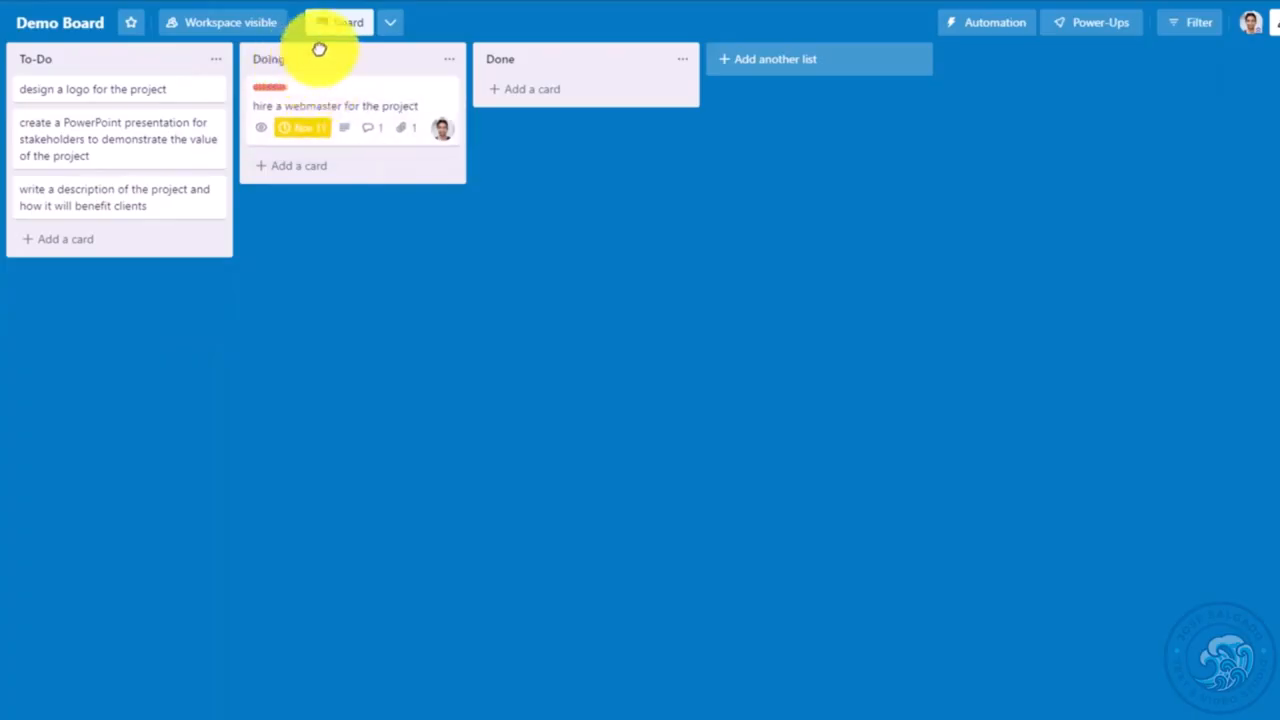
- Mark the webmaster card's due date as complete, and post the comment "I found a great fit" on it
click(352, 92)
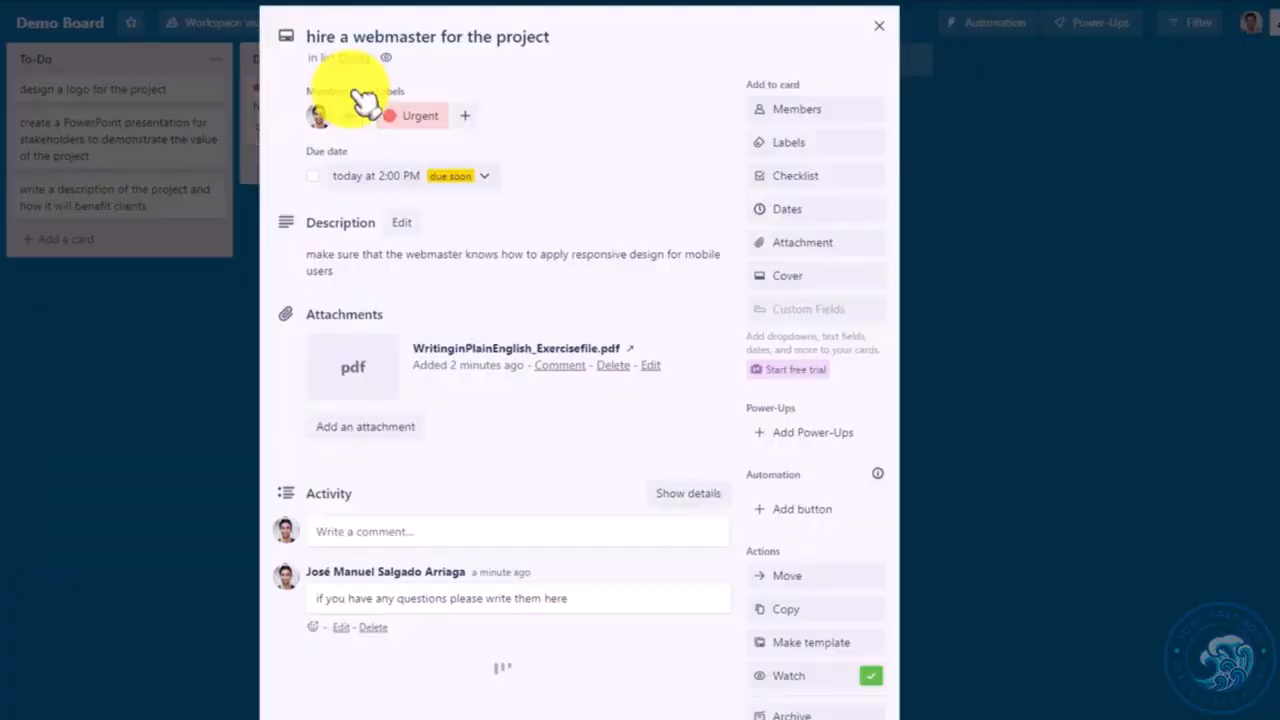
click(312, 176)
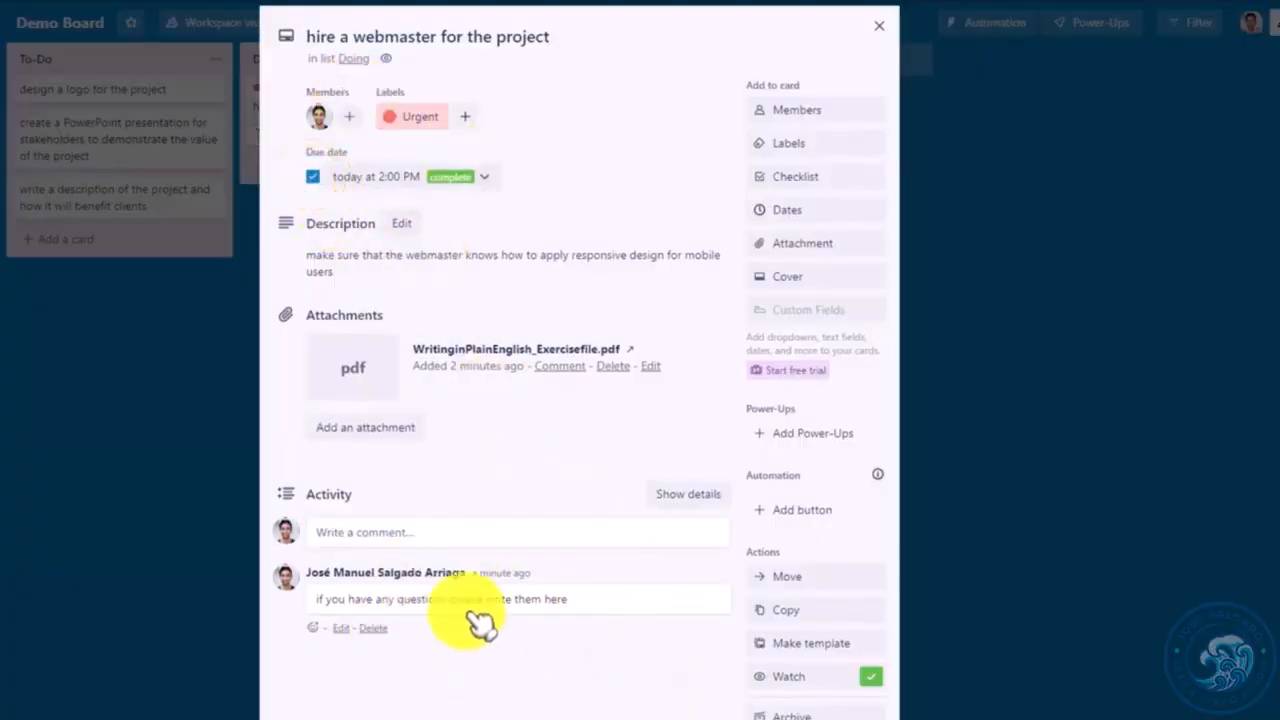
click(456, 533)
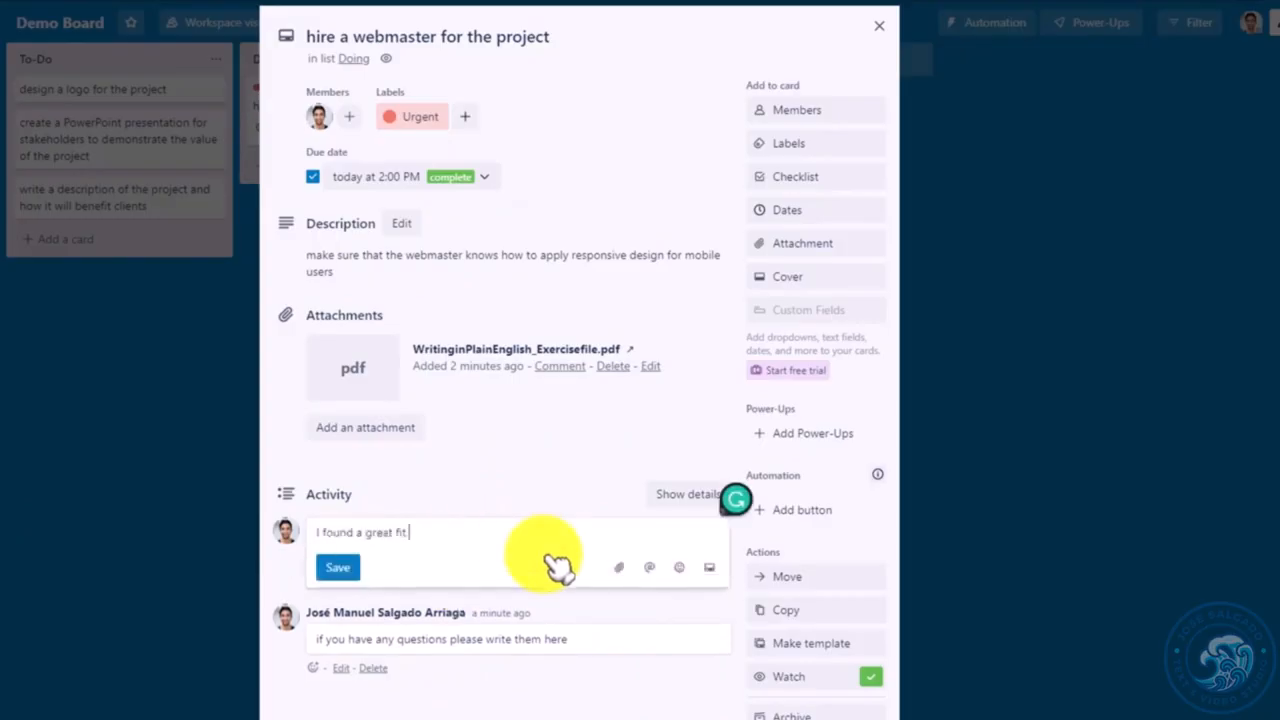
click(338, 567)
click(965, 335)
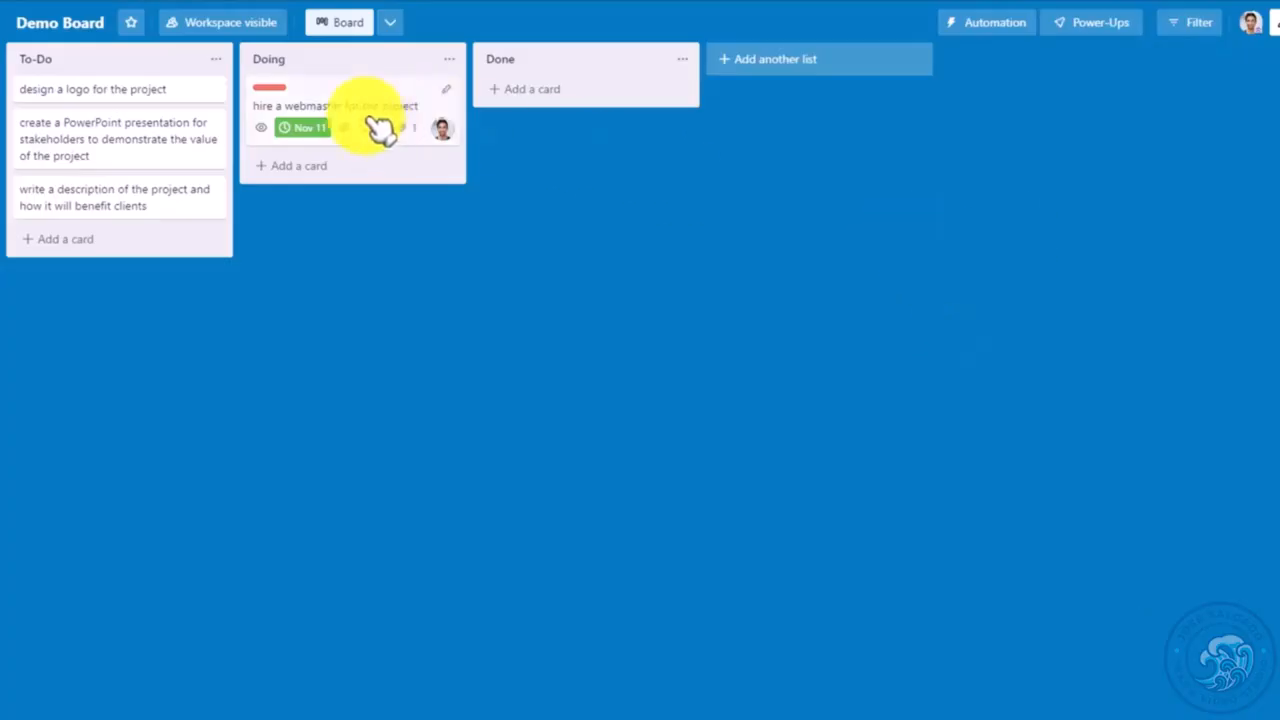
- Move the webmaster card from the Doing list to the Done list
drag(340, 97, 626, 149)
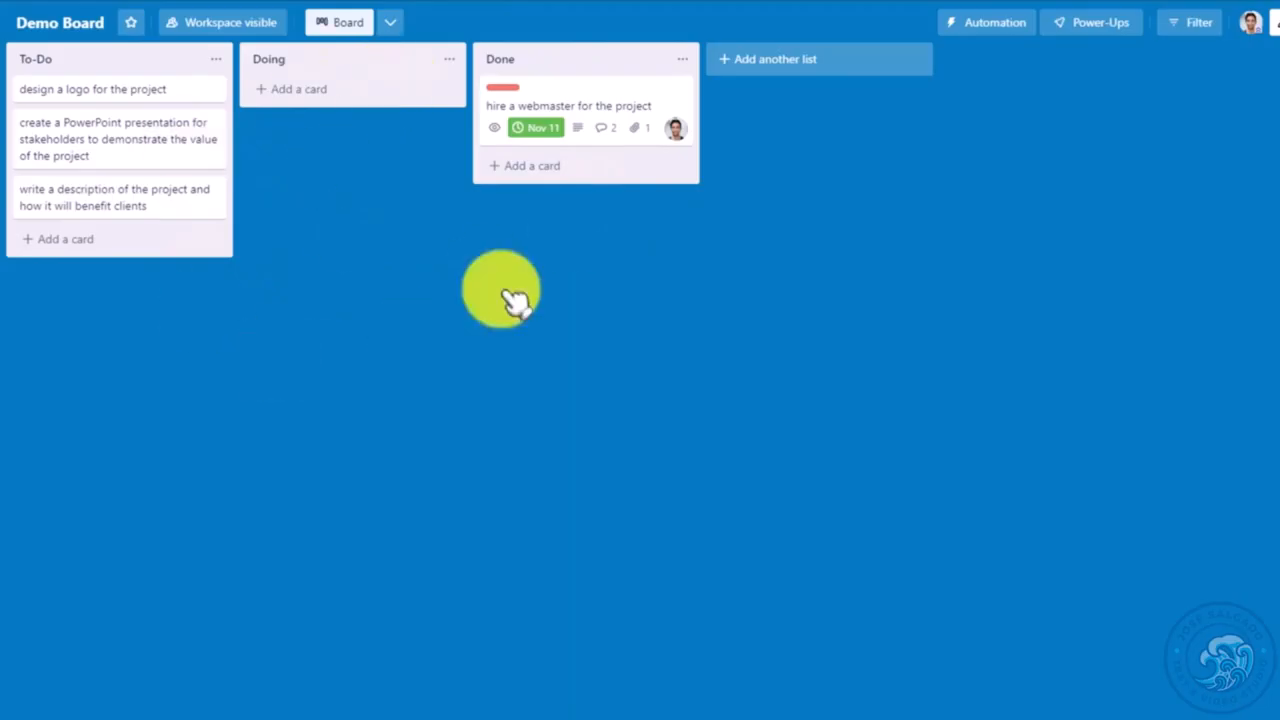
- Assign the listed board member to the "design a logo for the project" card
click(118, 97)
click(820, 112)
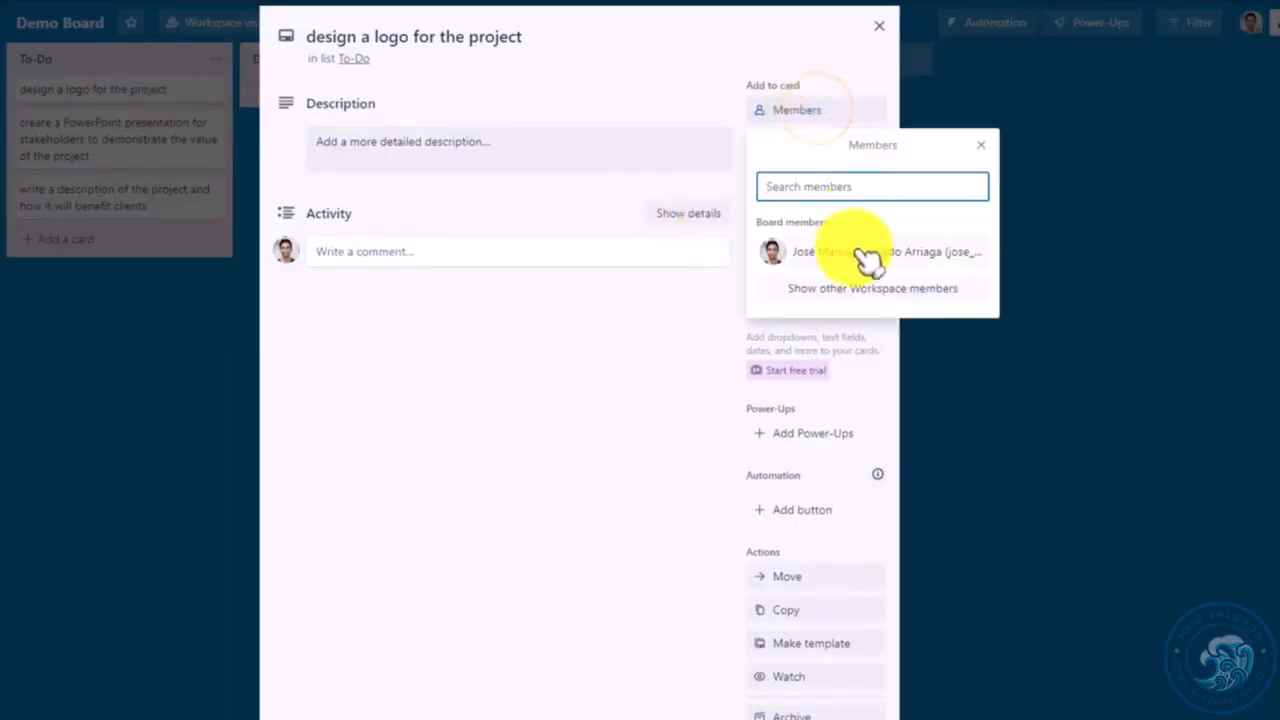
click(860, 254)
click(536, 462)
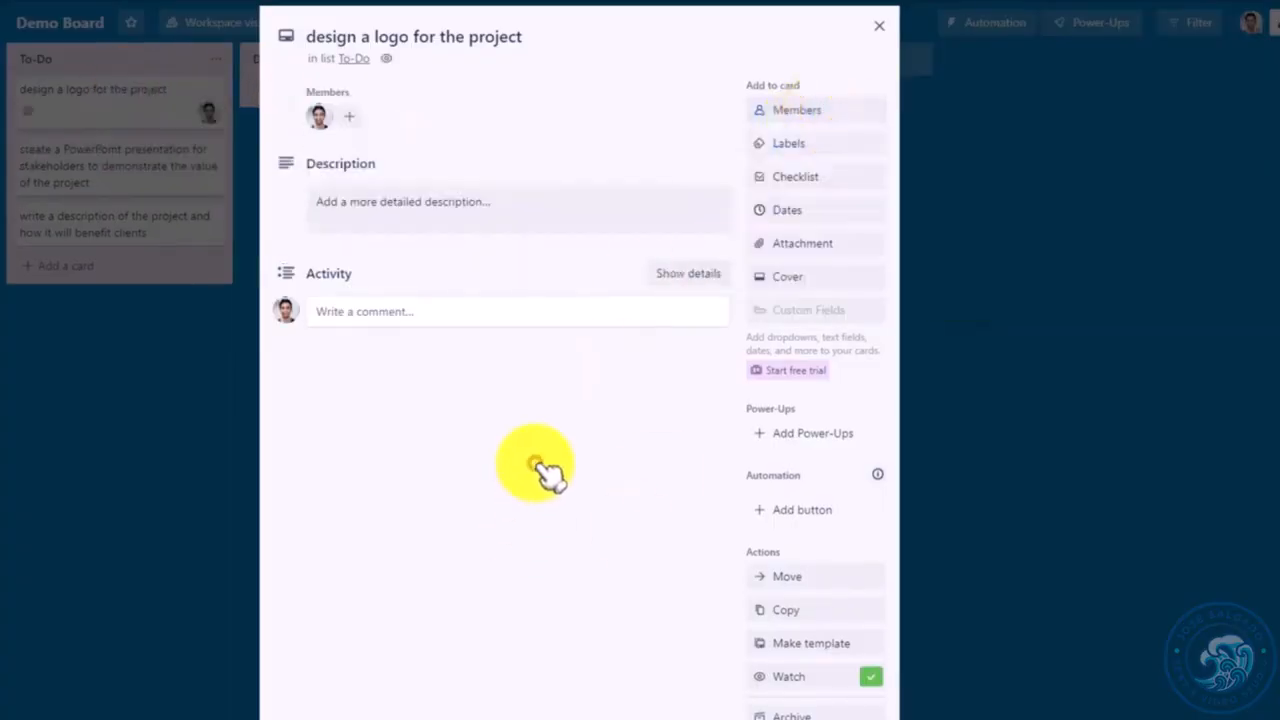
click(445, 210)
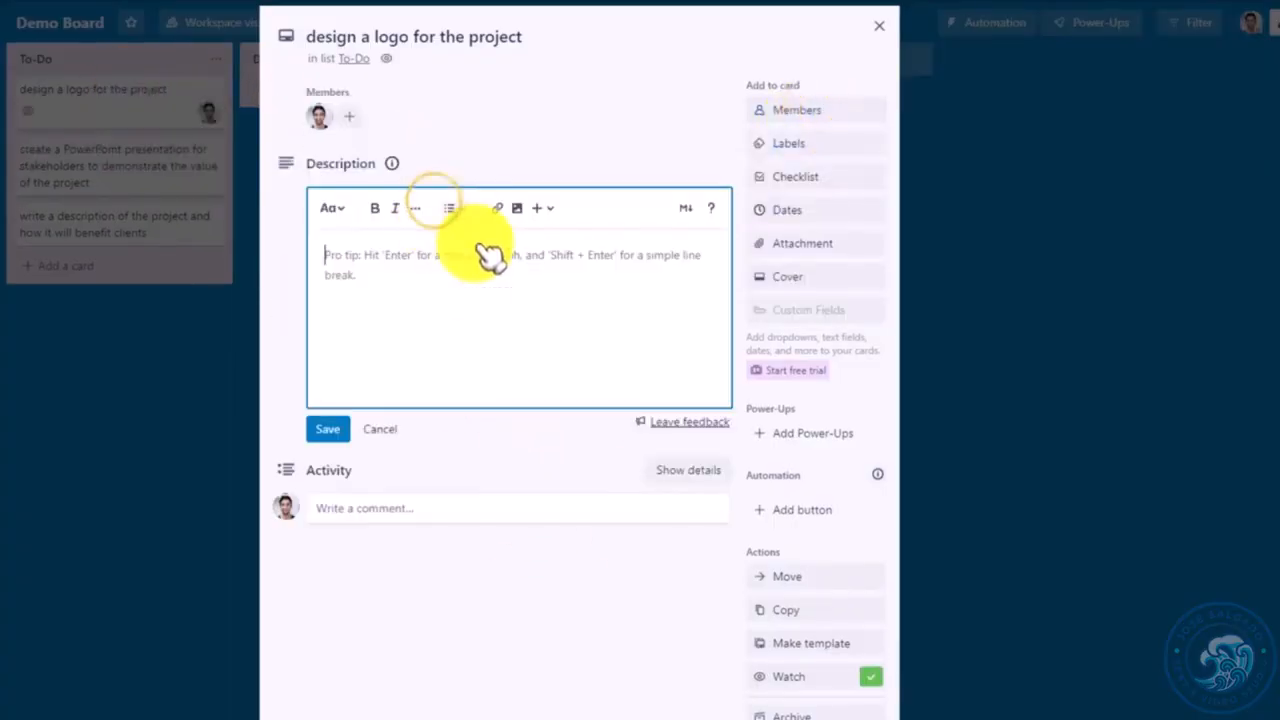
click(382, 429)
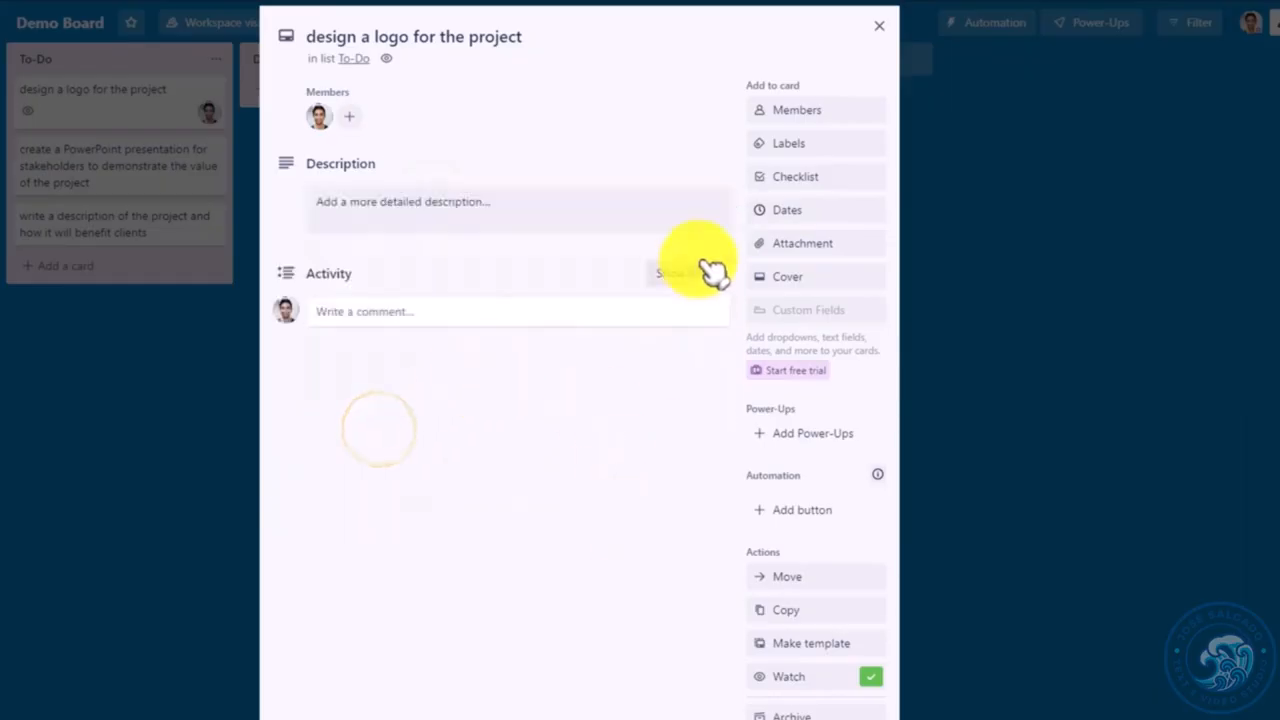
click(800, 147)
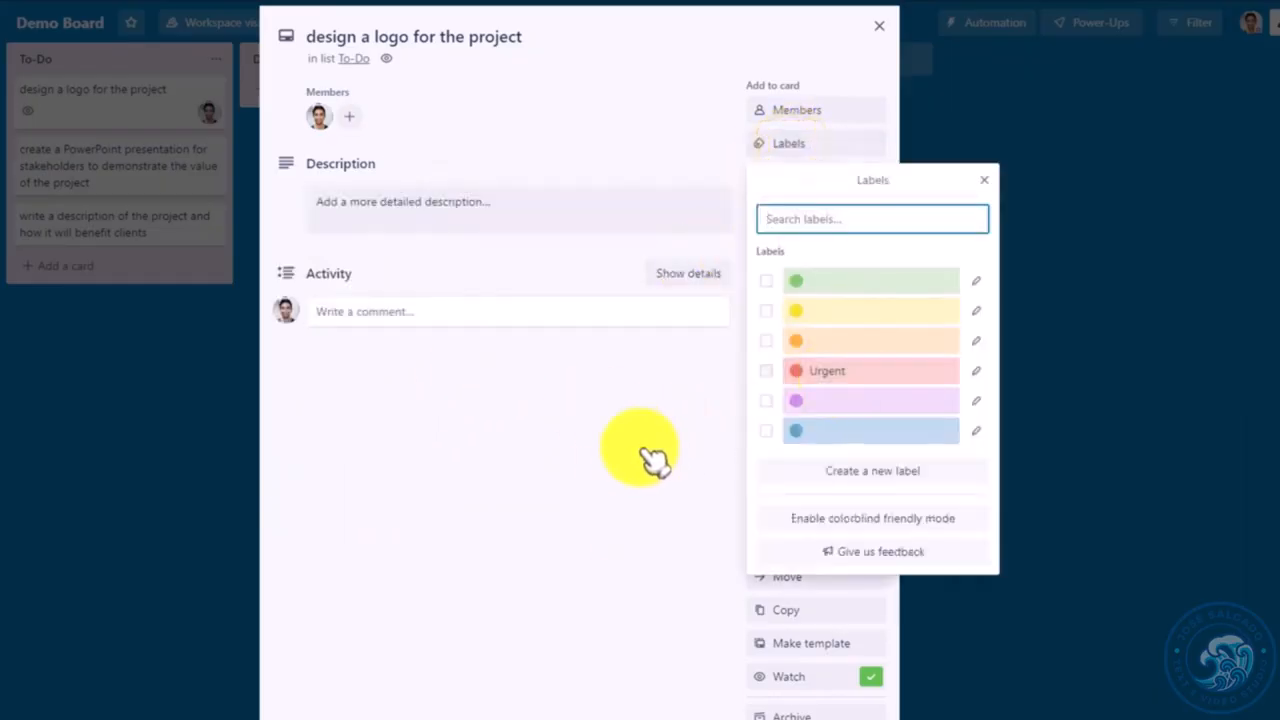
click(640, 447)
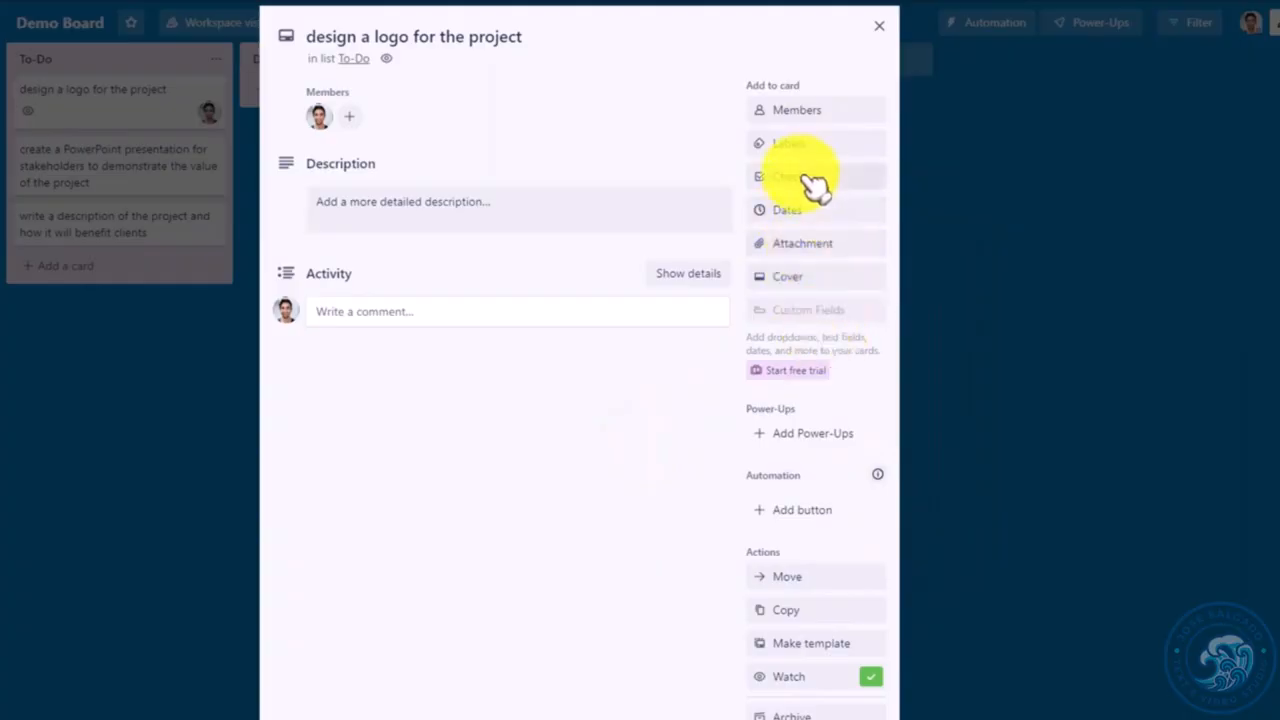
- Add a checklist to the logo card with the items "get a transparent logo for the website" and "get a vector version of the logo"
click(812, 185)
click(845, 306)
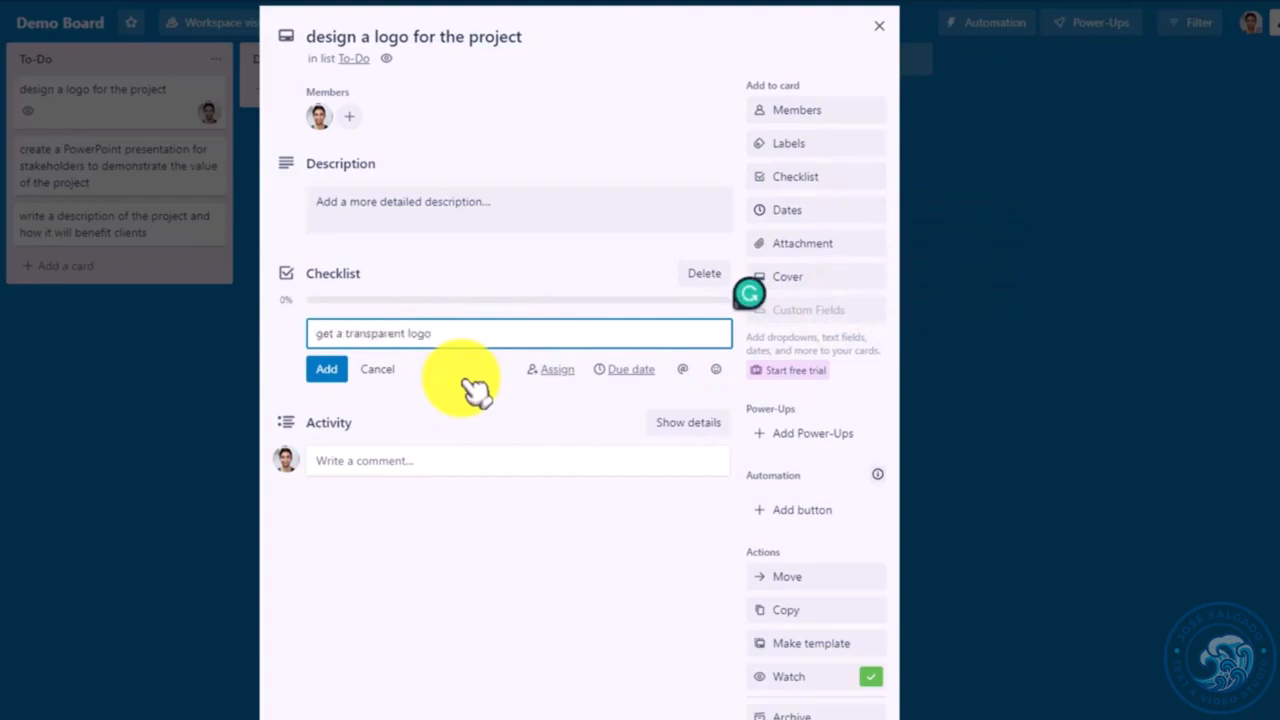
text(get a transparent logo for the website)
key(Return)
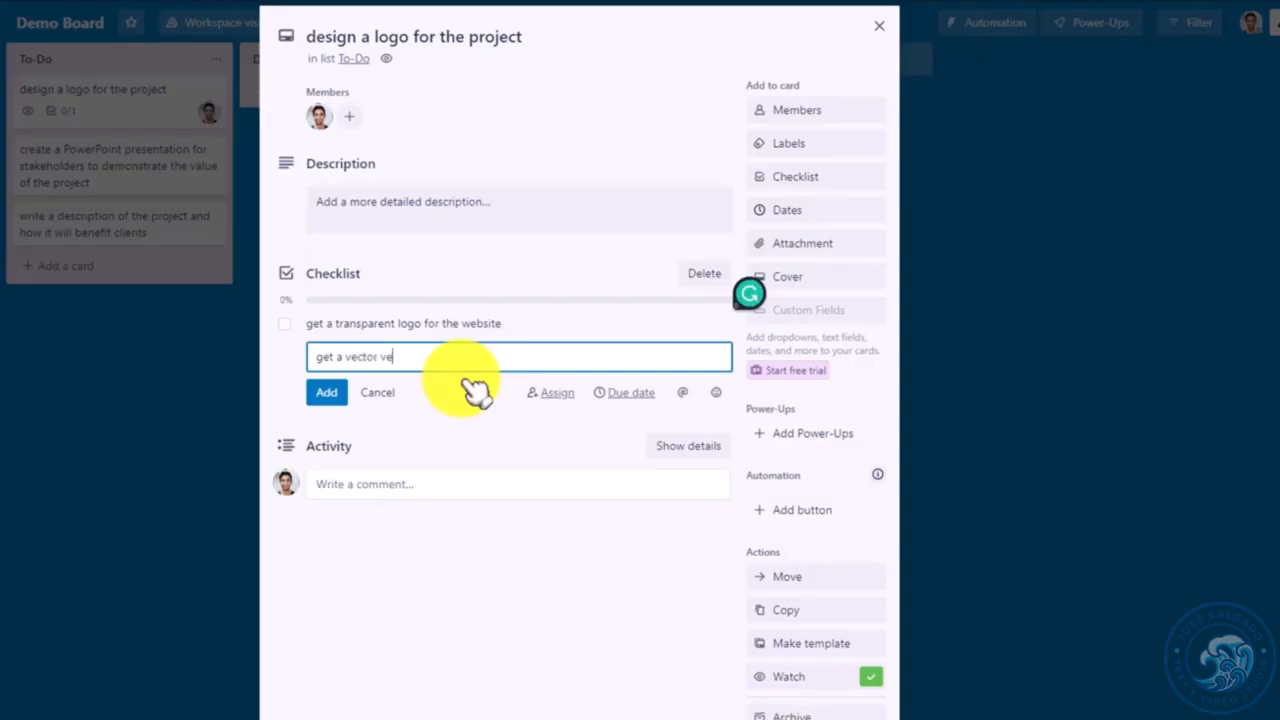
text(get a vector version of the logo)
key(Return)
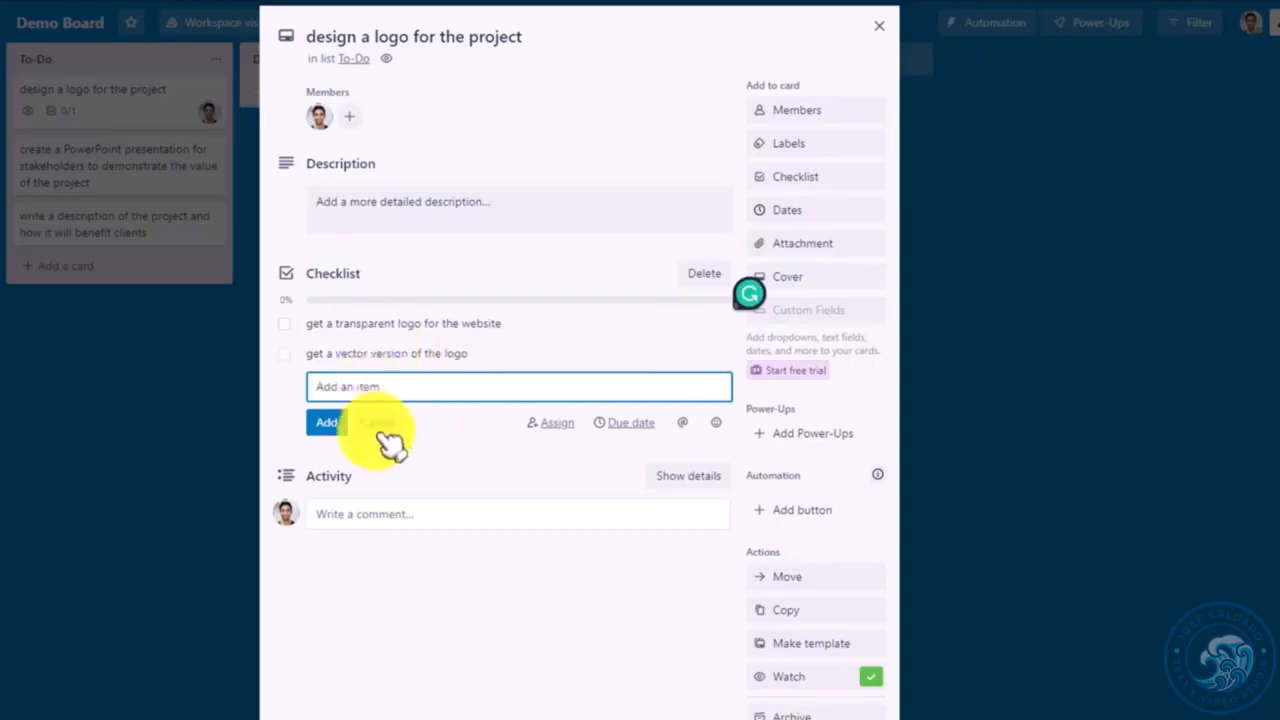
- Close the logo card and move it from the To-Do list to the Doing list
click(437, 626)
click(935, 440)
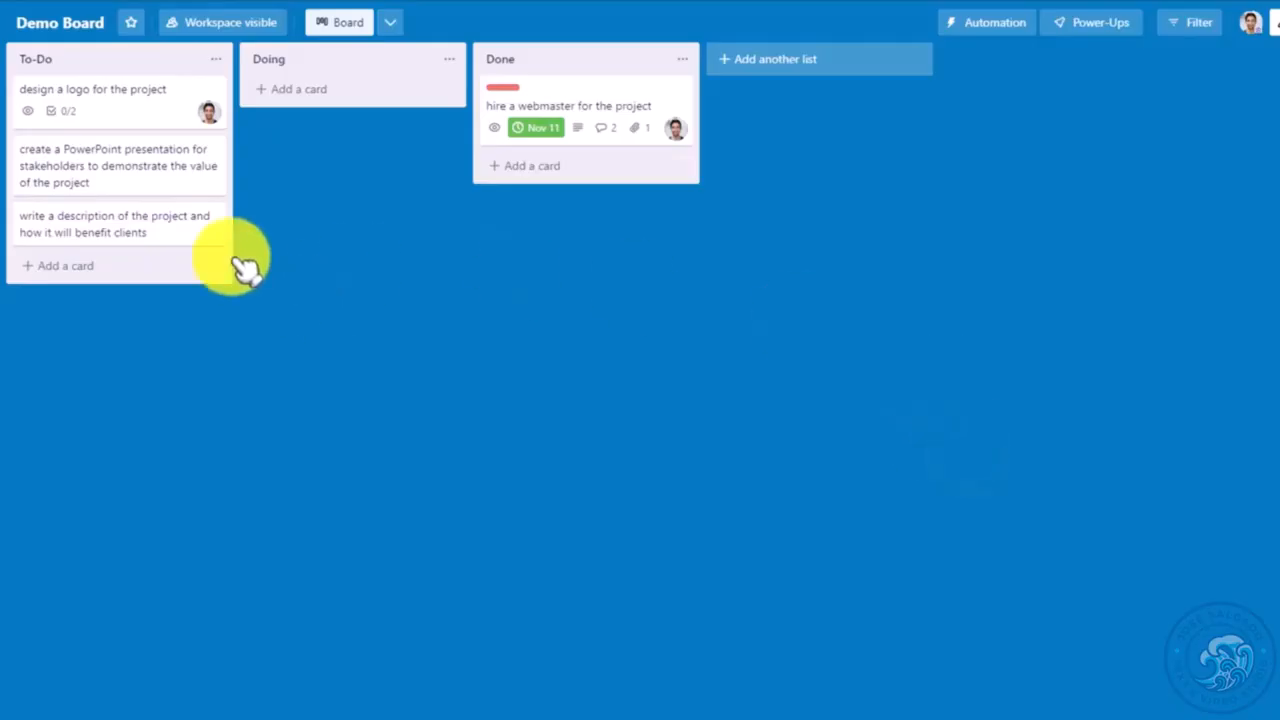
drag(130, 112, 340, 102)
- Check off both checklist items on the logo card and move the card from Doing to Done
click(343, 100)
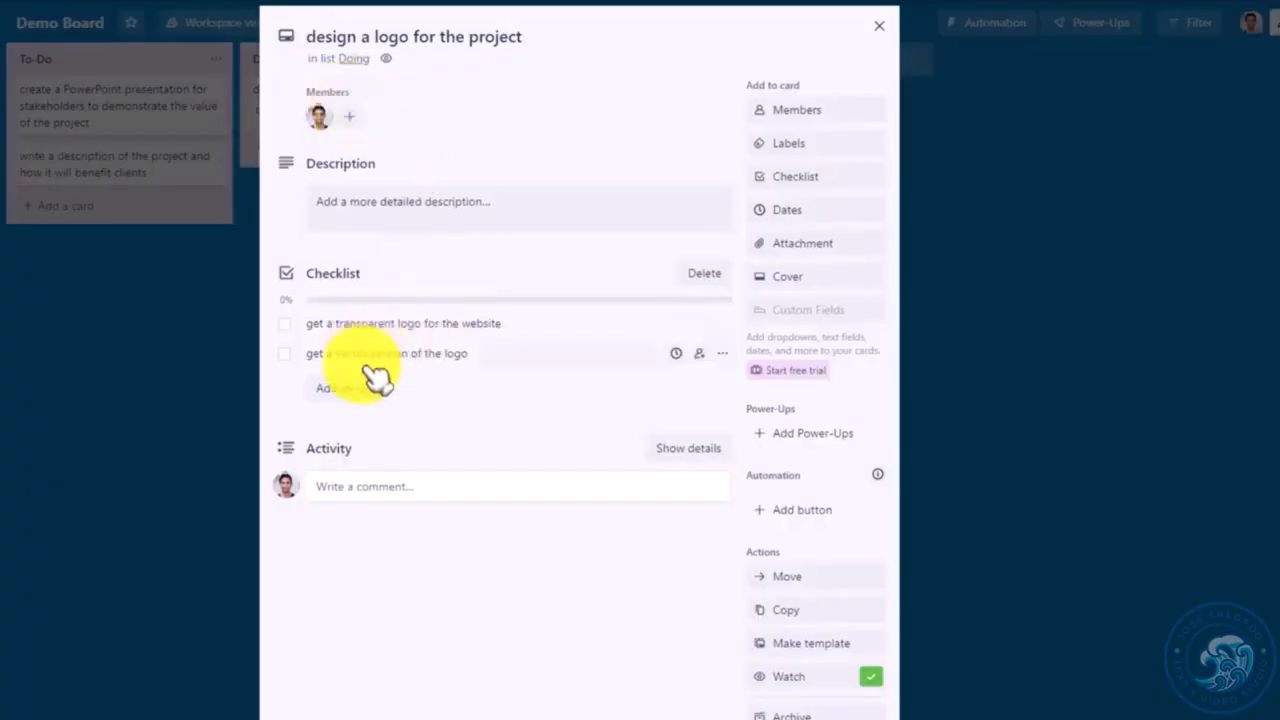
click(284, 325)
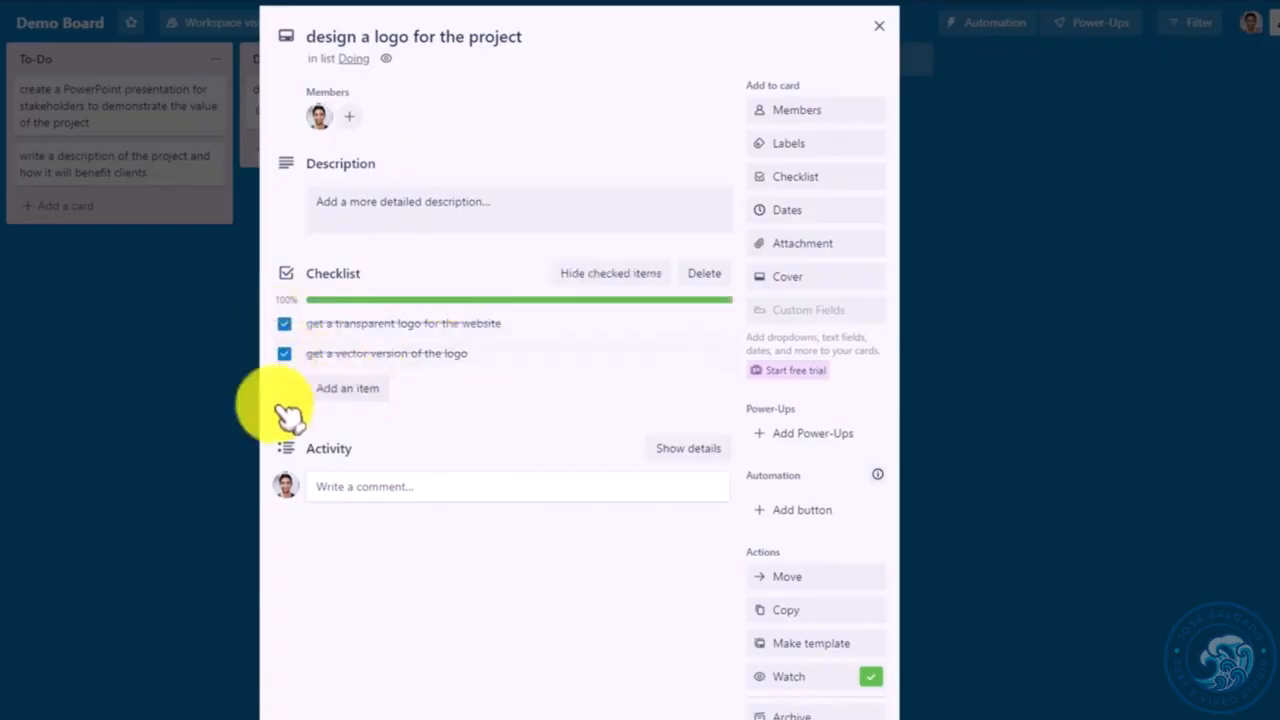
click(209, 349)
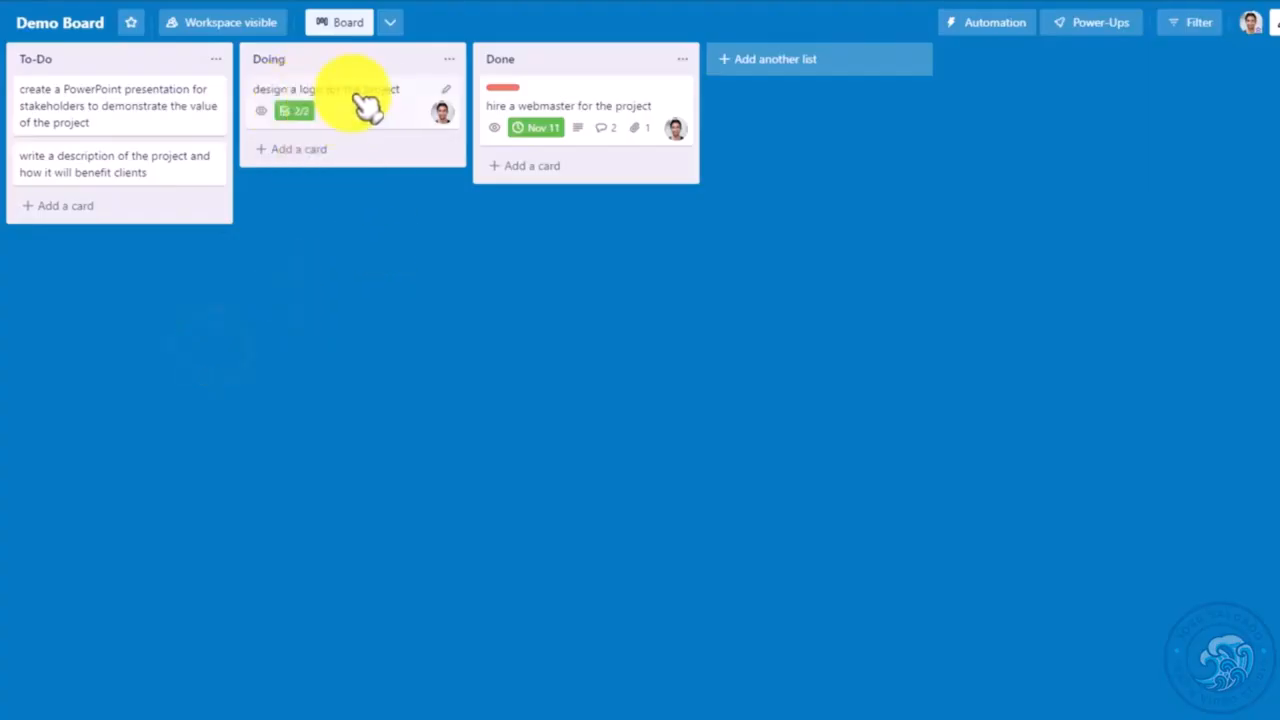
drag(368, 115, 580, 177)
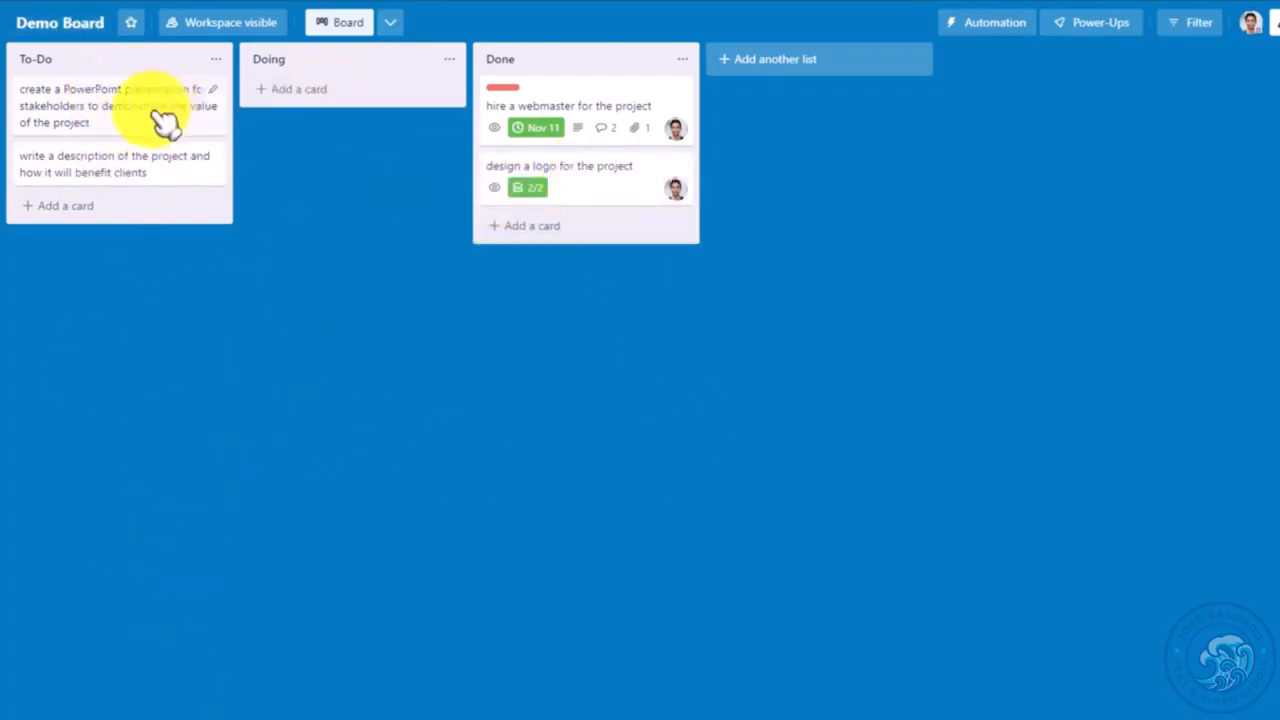
- Move the PowerPoint presentation card and the project description card from To-Do through Doing to the Done list
drag(163, 120, 314, 91)
drag(150, 94, 560, 105)
drag(415, 112, 600, 160)
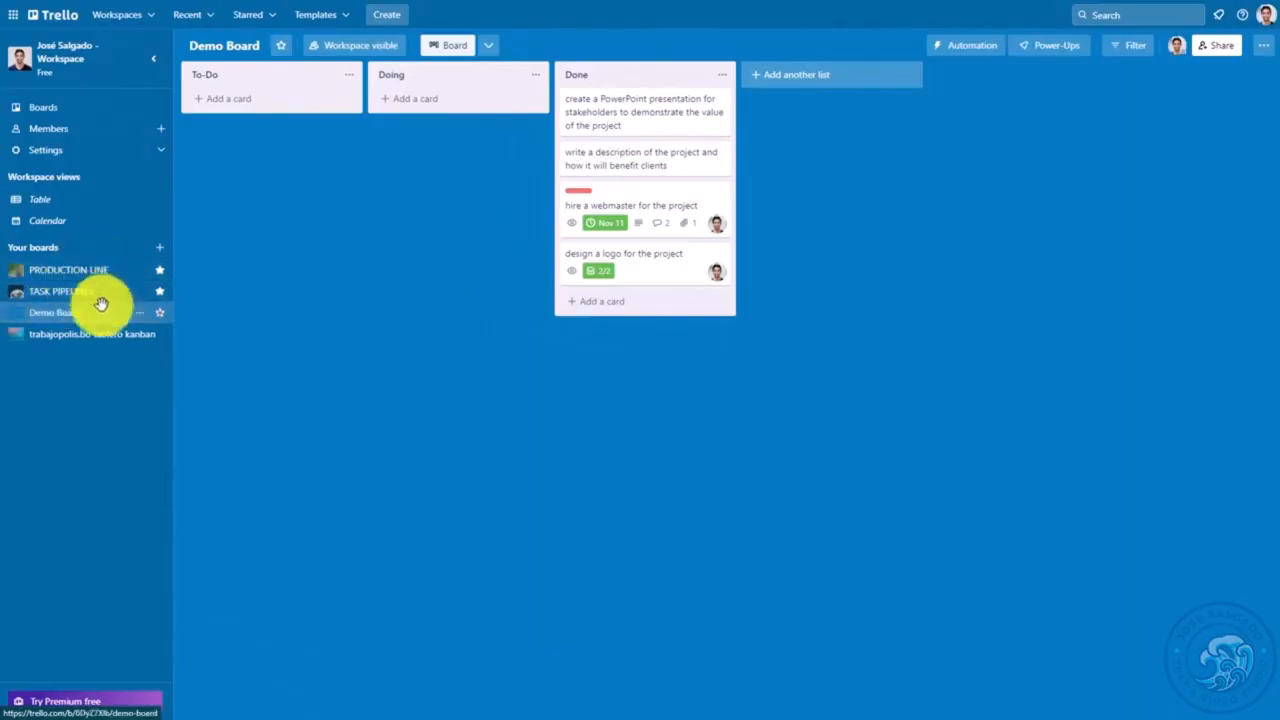
- Add the card "pick up the laundry" to the To-Do list with a due date of 11/12/2022 at 2:00 PM
click(262, 103)
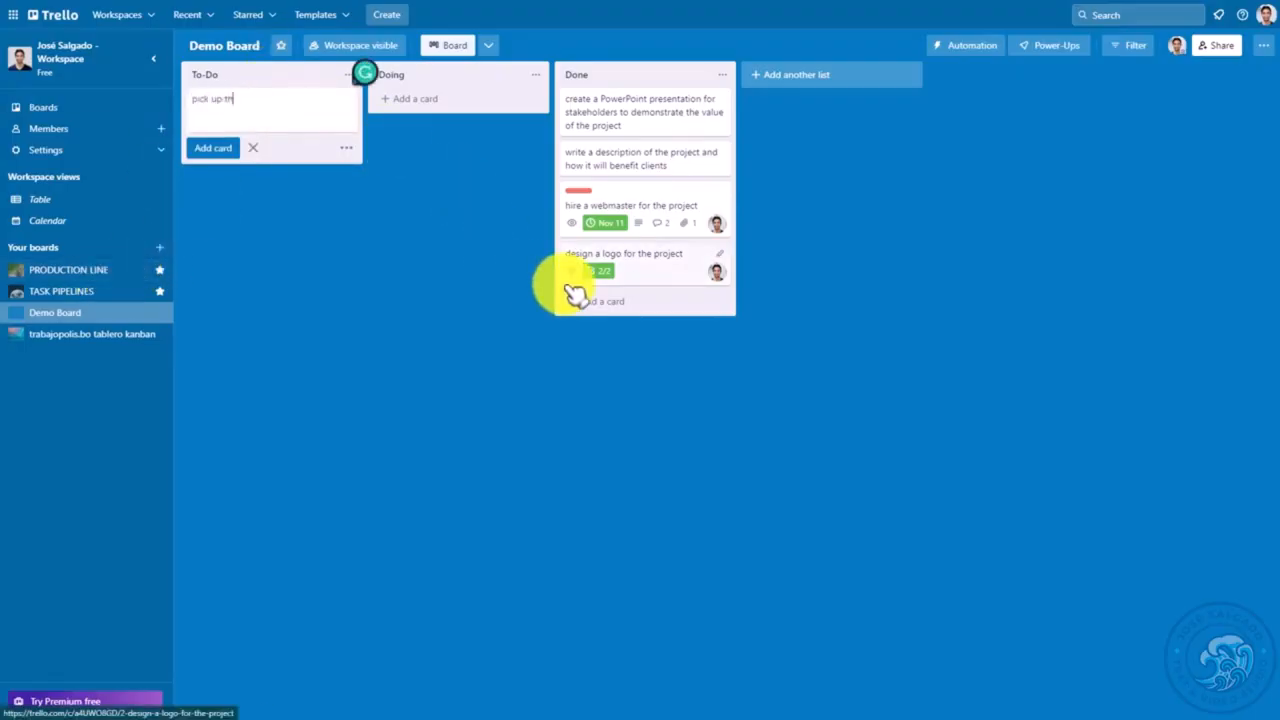
key(Return)
click(297, 97)
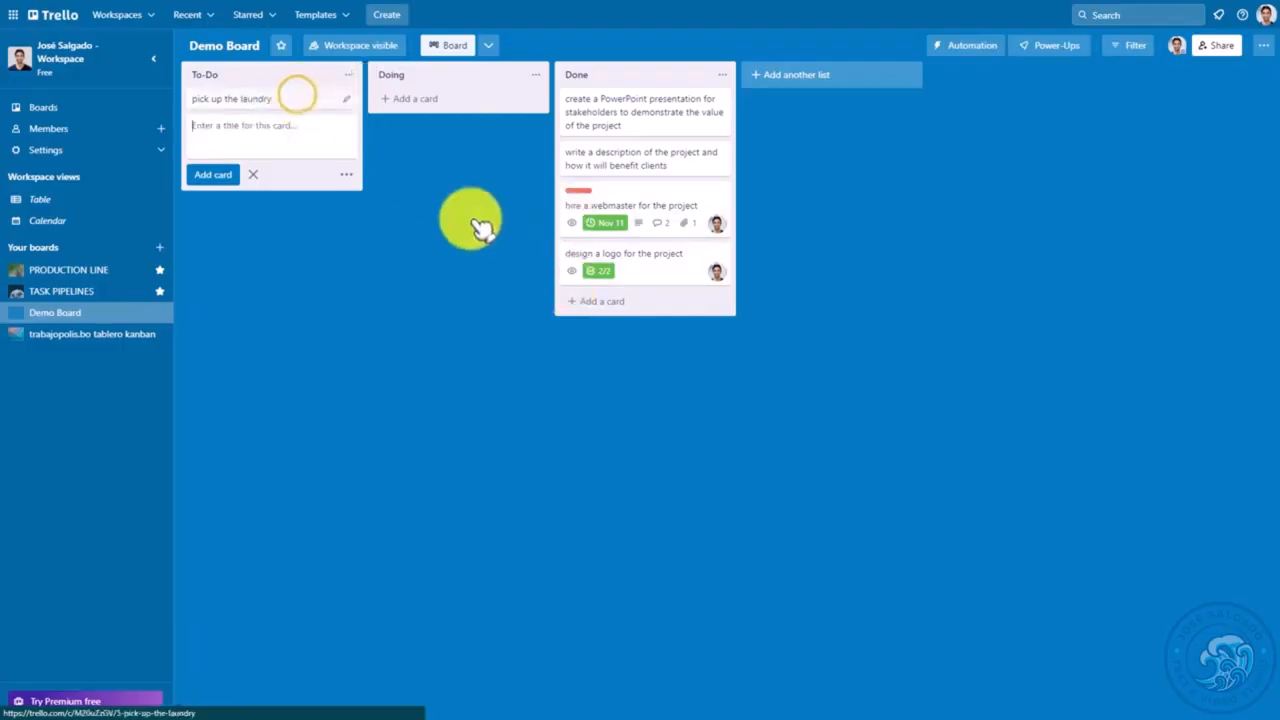
click(824, 198)
click(948, 334)
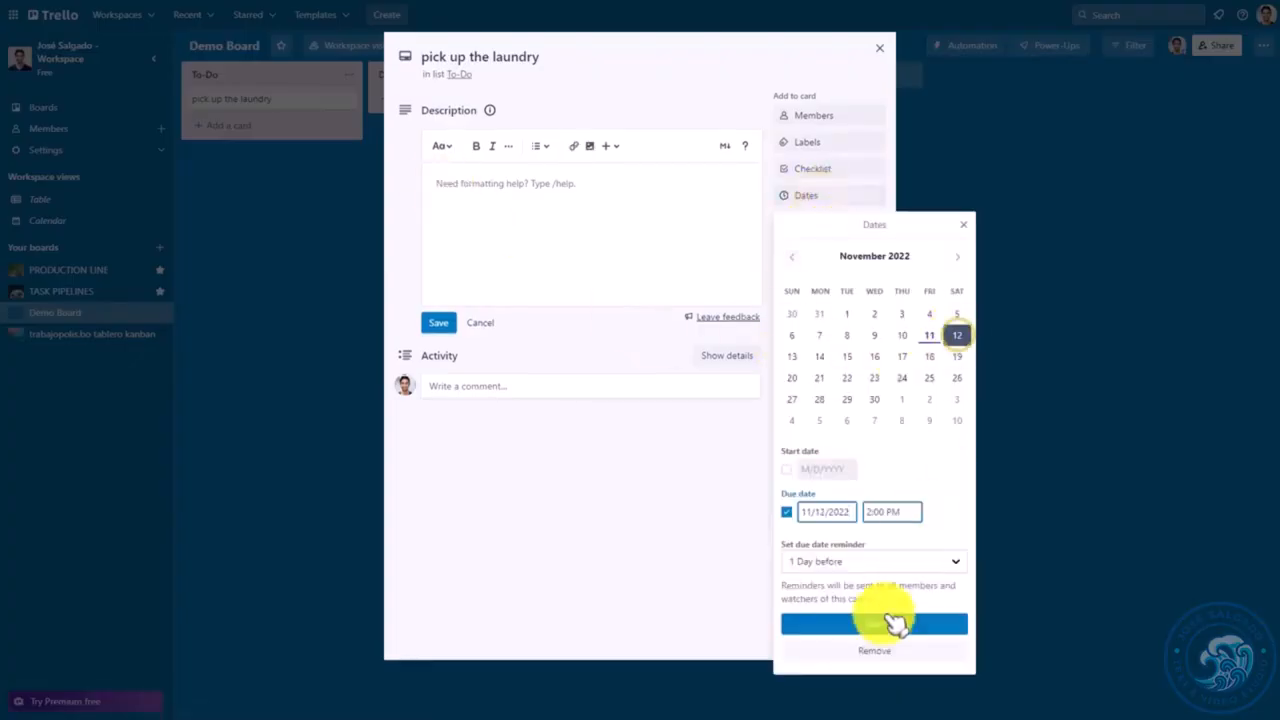
click(894, 620)
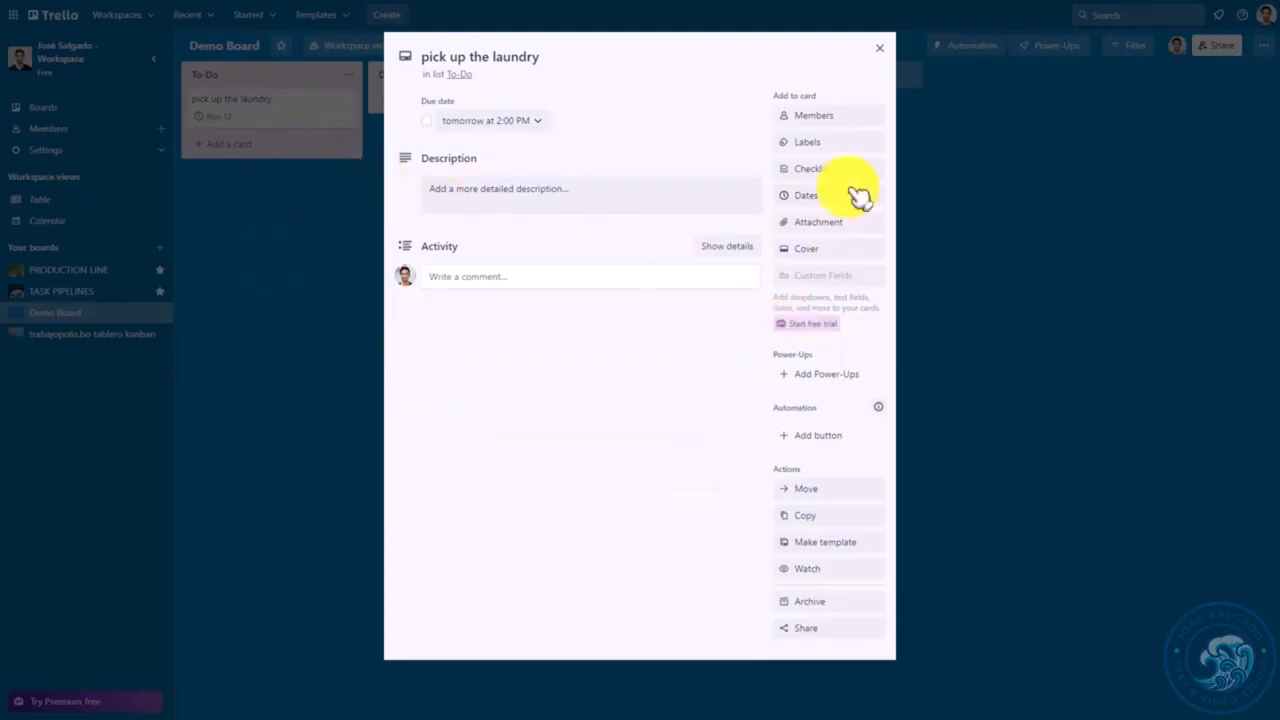
click(379, 214)
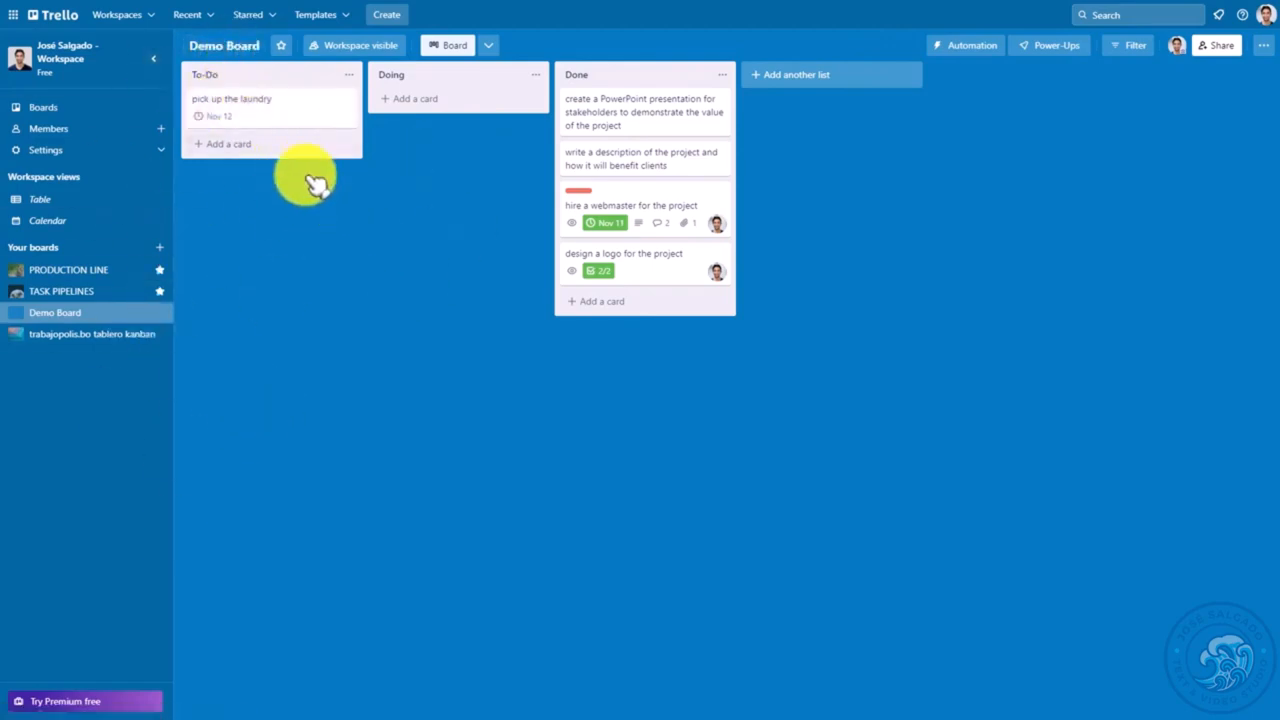
- Look through the PRODUCTION LINE and TASK PIPELINES boards and return to Demo Board
click(88, 280)
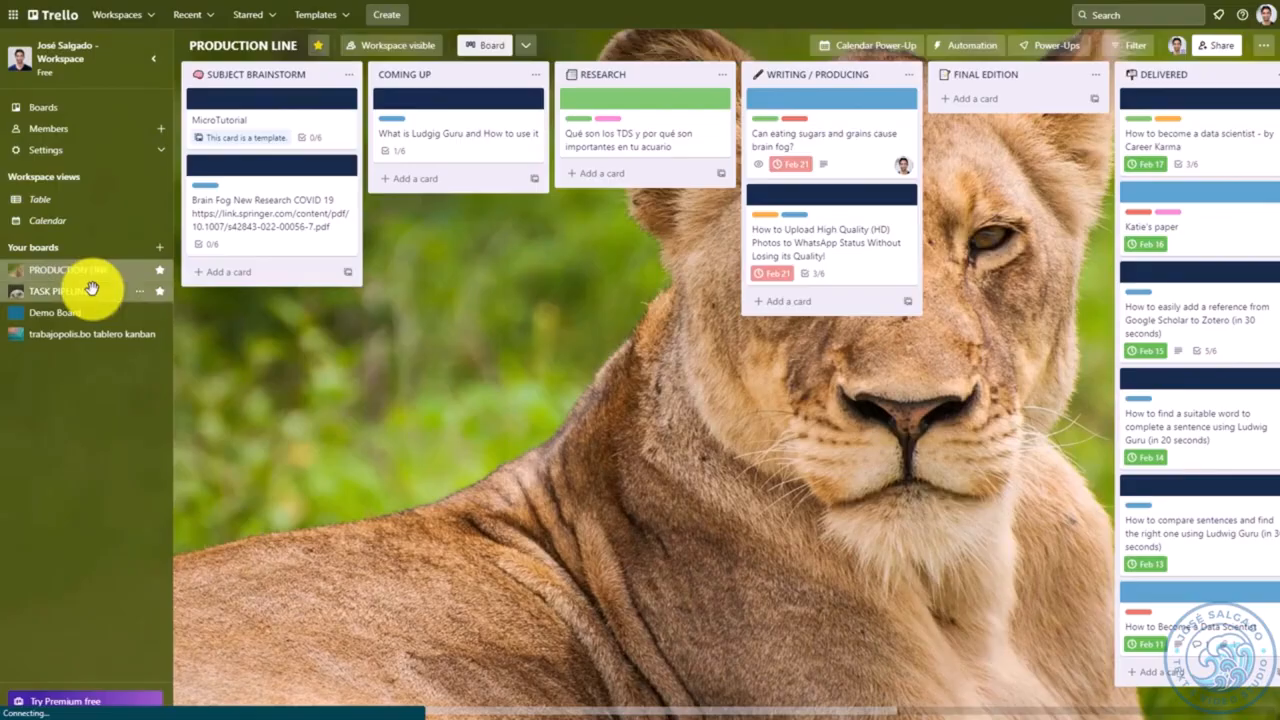
click(90, 289)
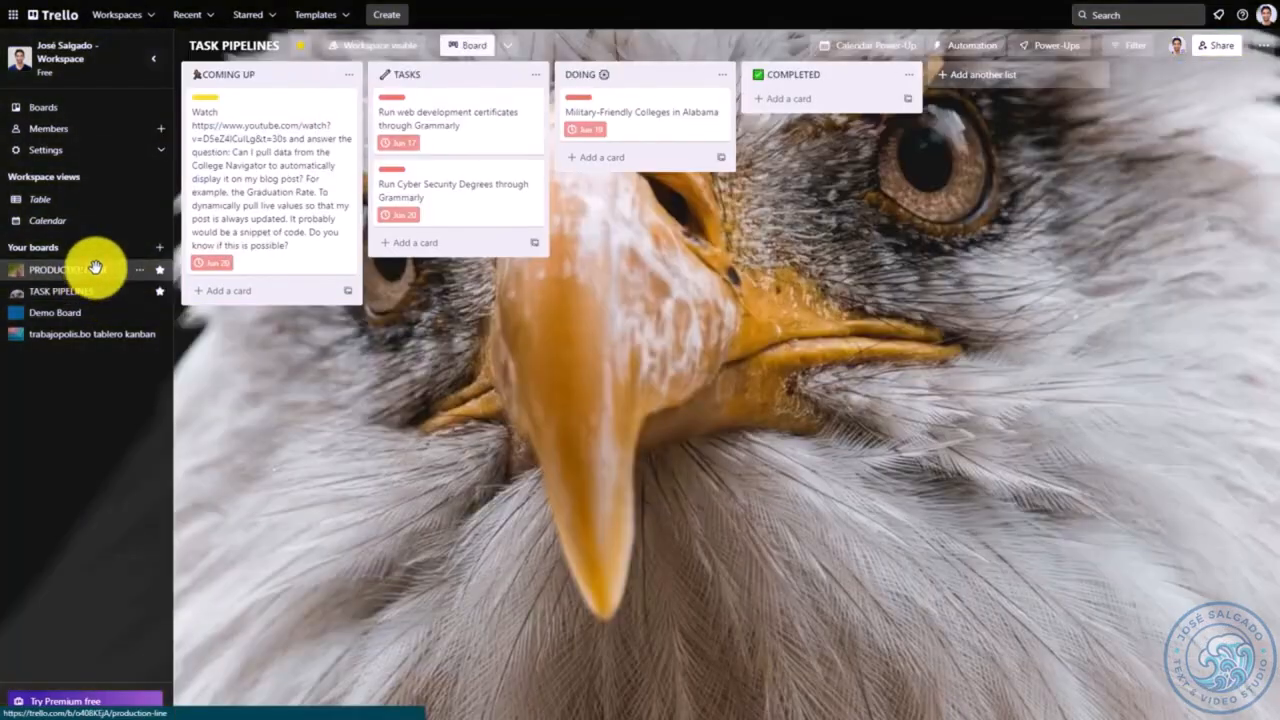
click(97, 268)
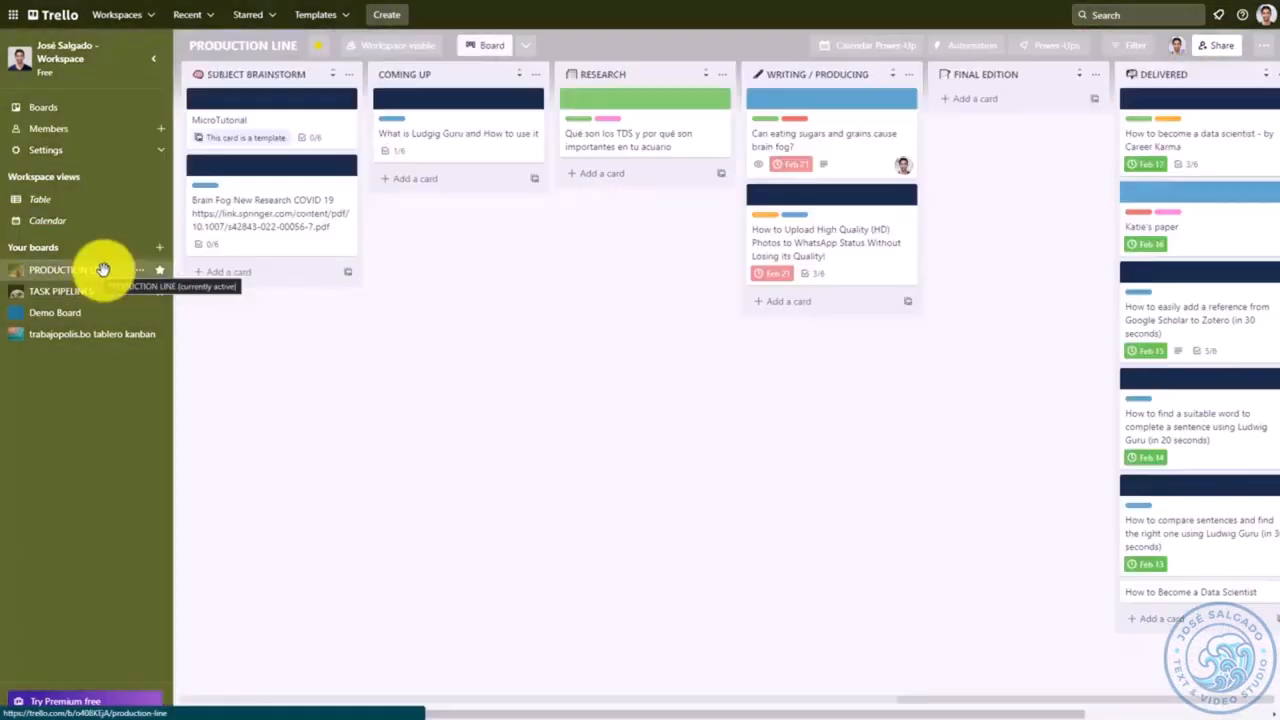
click(90, 313)
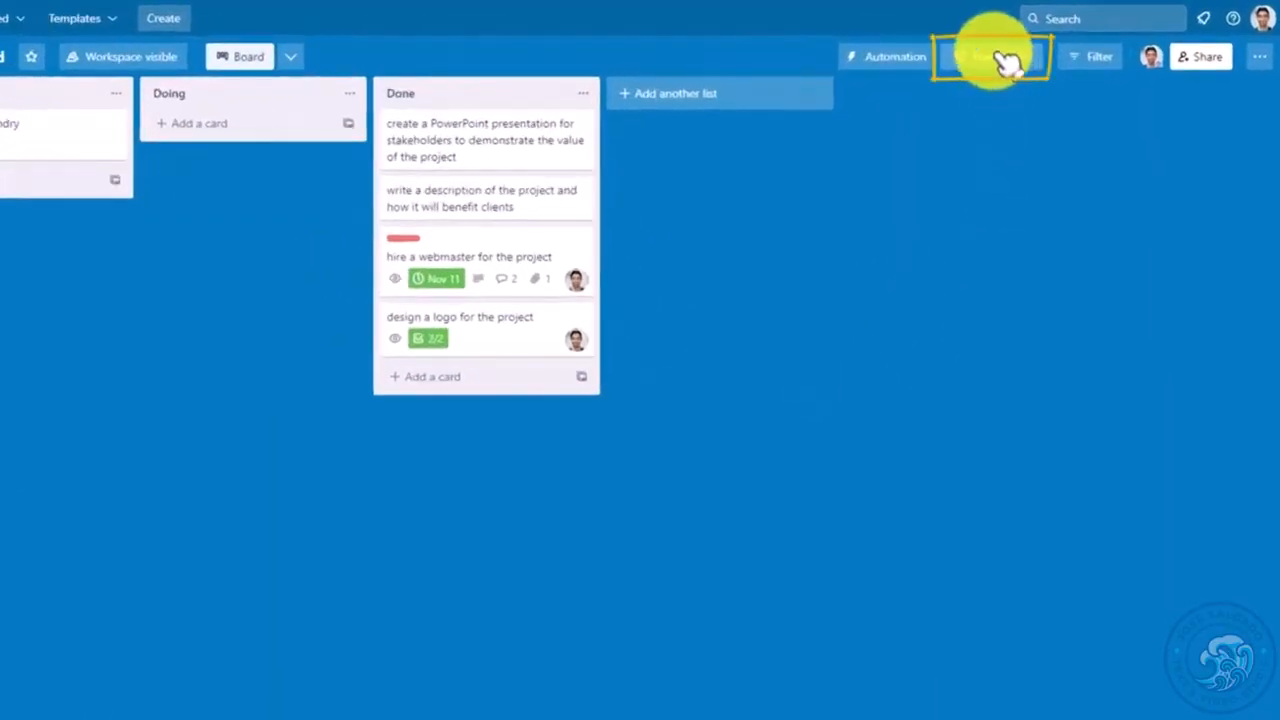
- Browse the featured Power-Ups and add the Calendar Power-Up from the Made by Trello category to the board
click(1005, 62)
click(1043, 355)
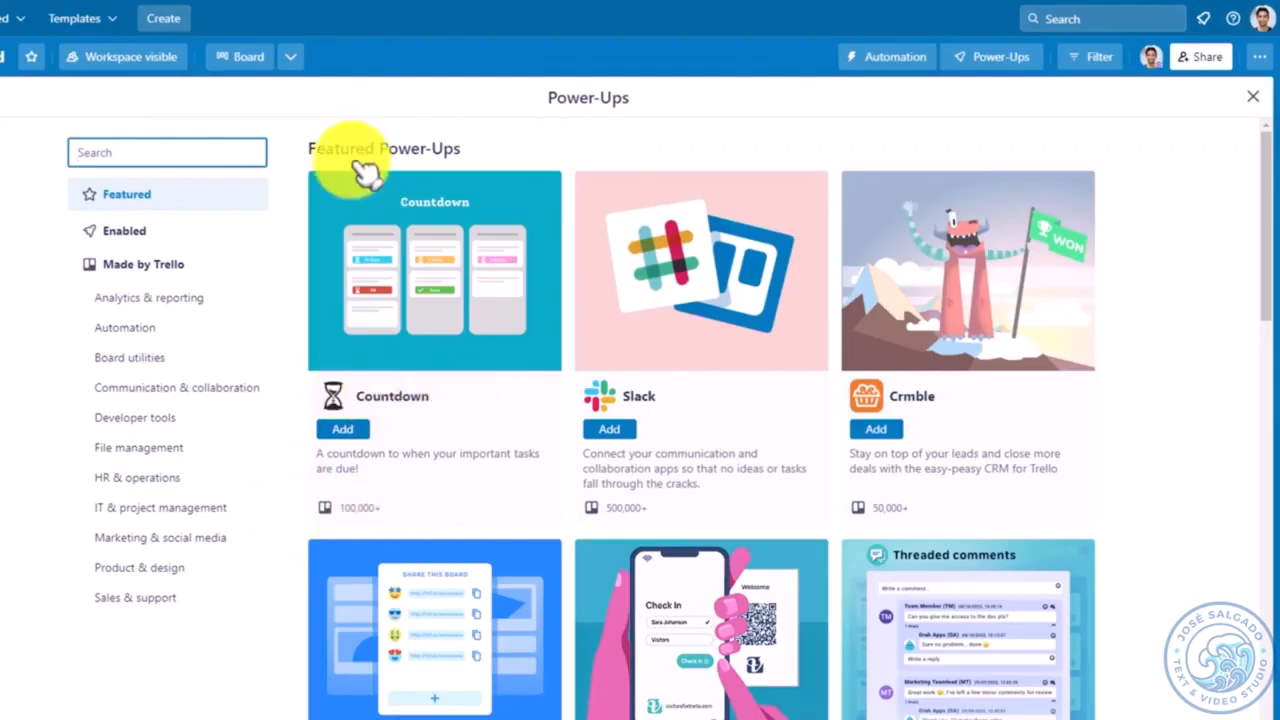
scroll(672, 428, down, 10)
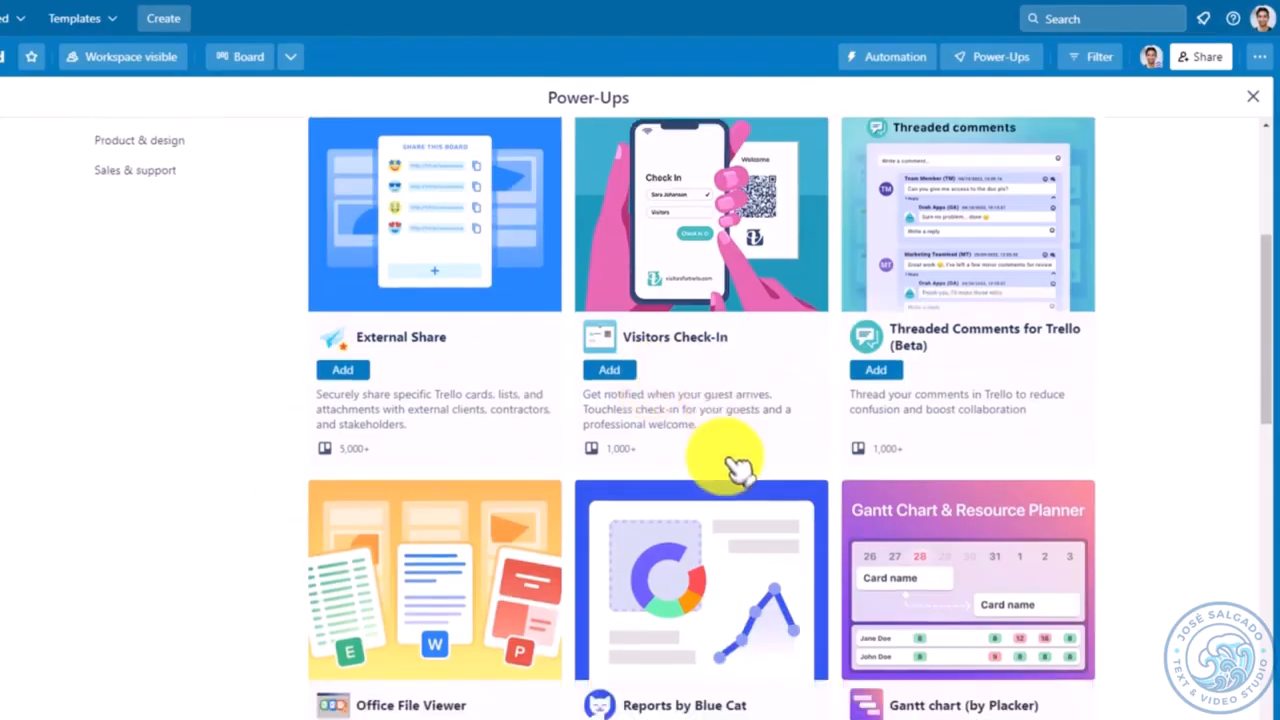
scroll(560, 515, up, 10)
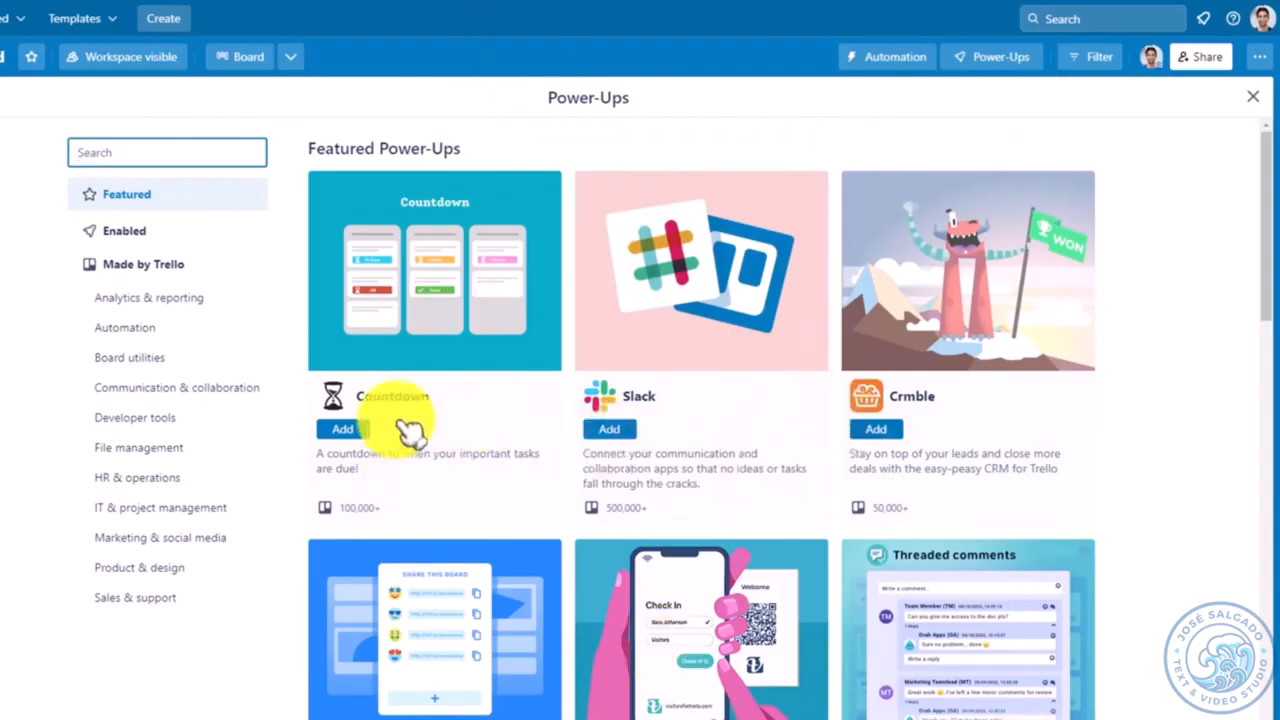
click(165, 266)
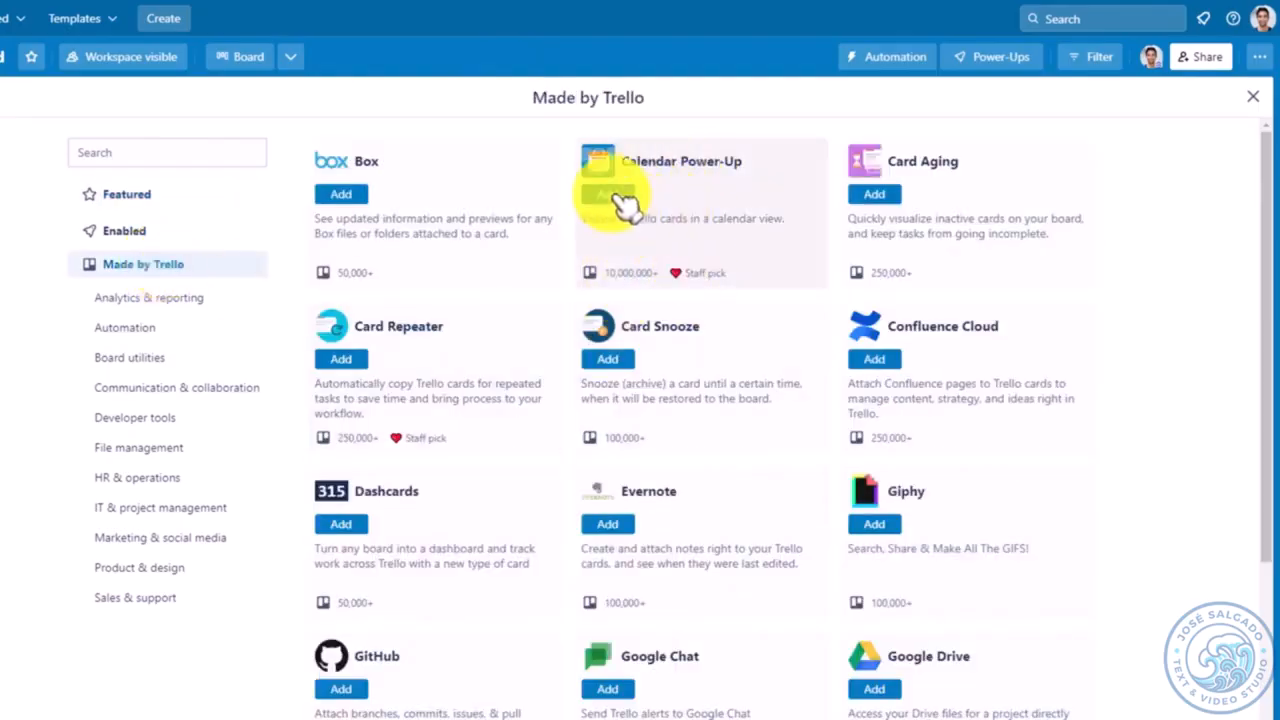
click(632, 196)
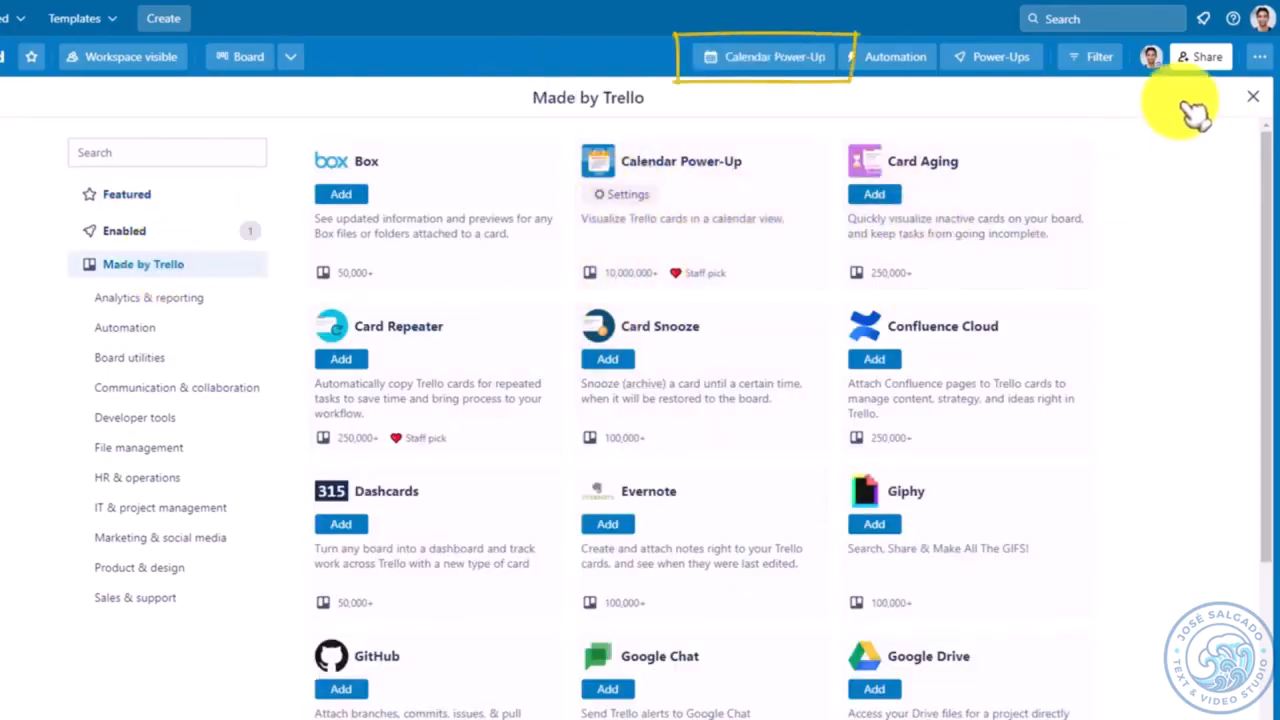
- View the board's cards by due date in the Calendar Power-Up's month view and return to the board
click(770, 64)
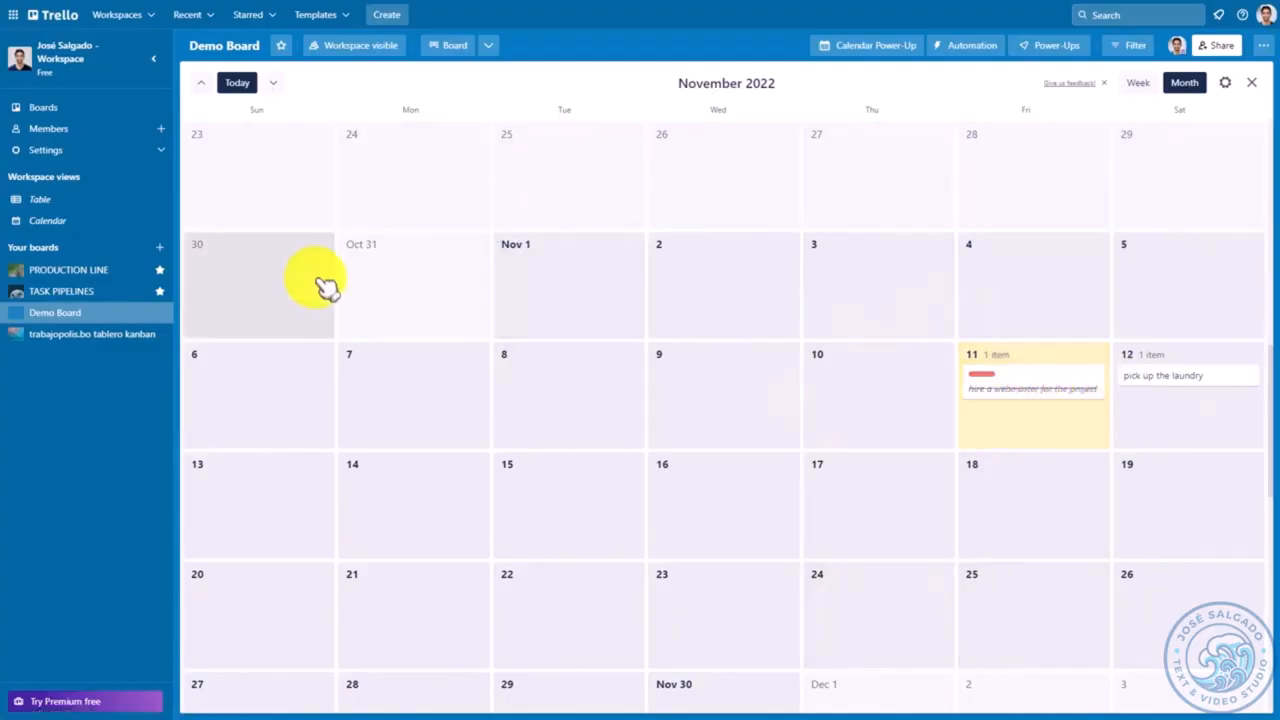
click(124, 107)
click(614, 309)
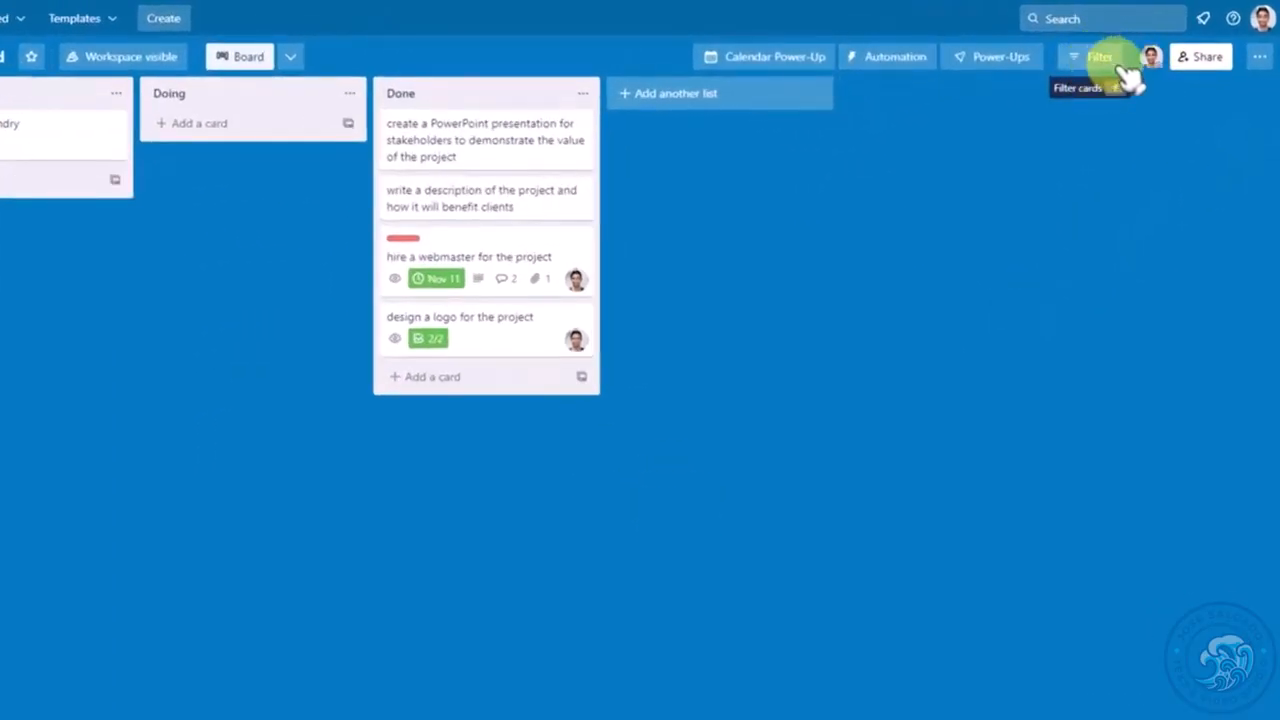
- Search Trello for "webmaster" and close the search results
click(1086, 22)
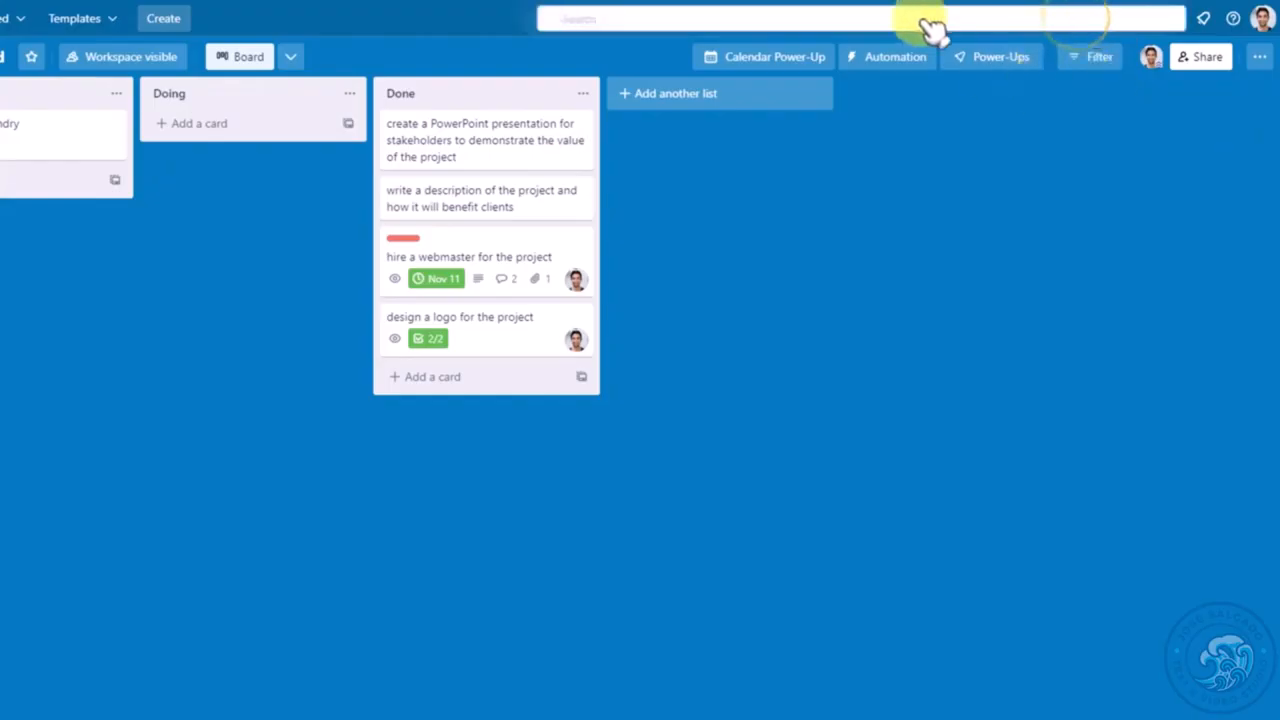
click(848, 405)
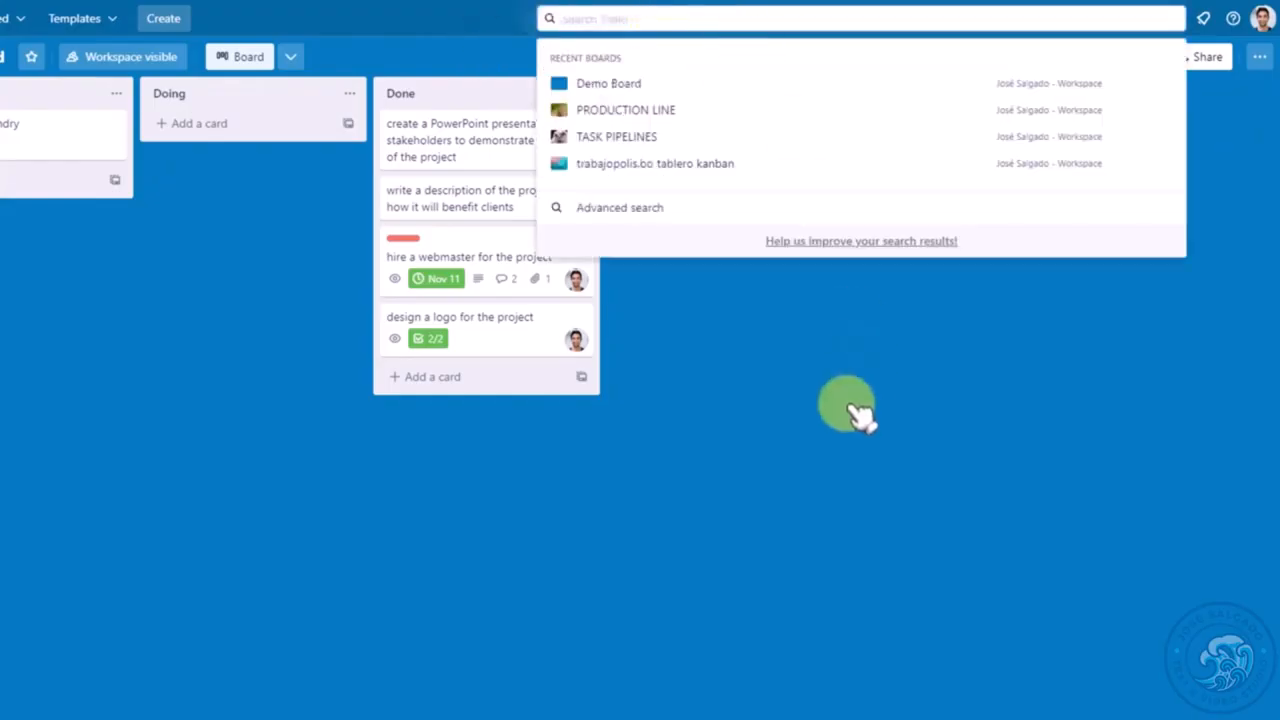
click(480, 452)
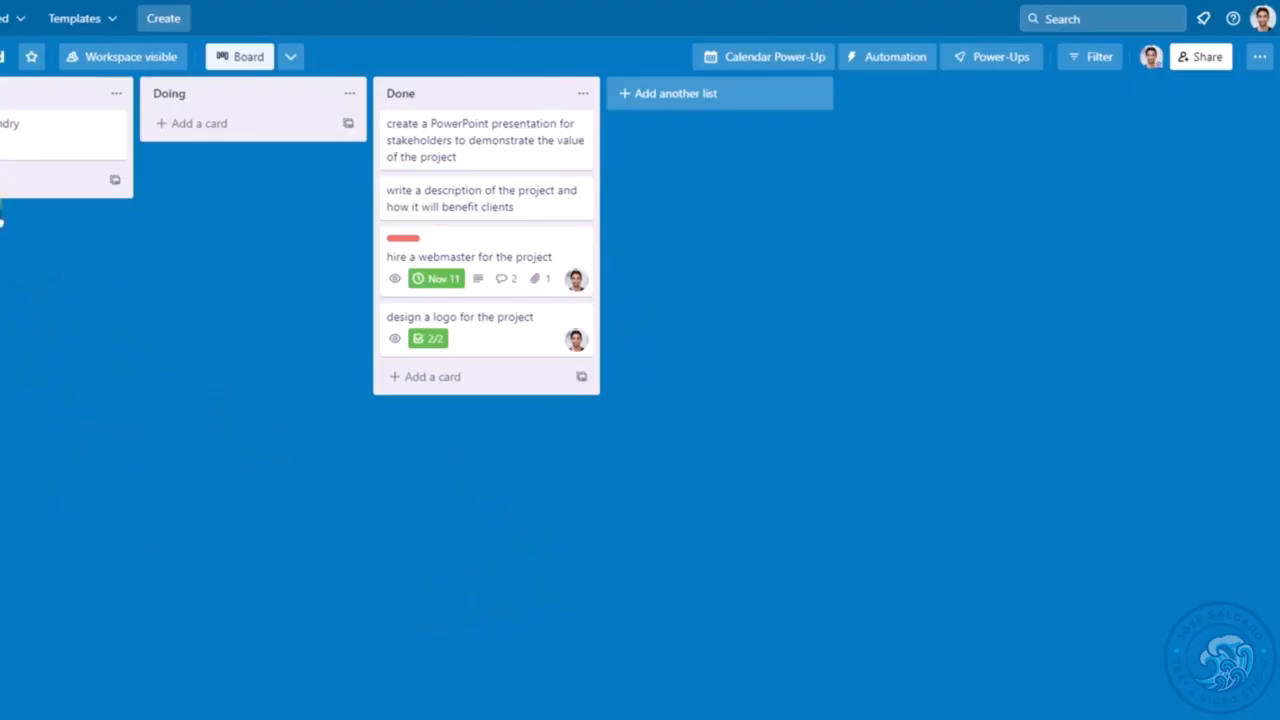
click(1120, 28)
text(webmaster)
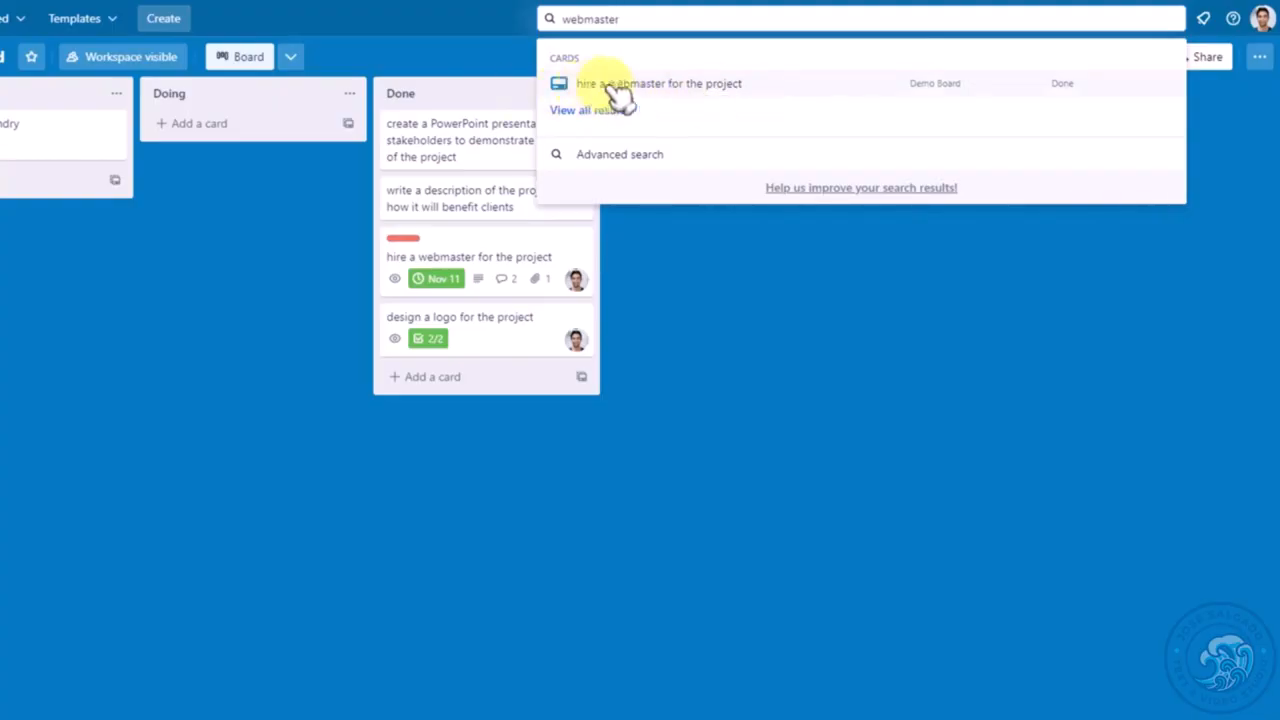
click(1157, 262)
- Filter the board to the cards assigned to me, and clear and close the filter
click(1100, 60)
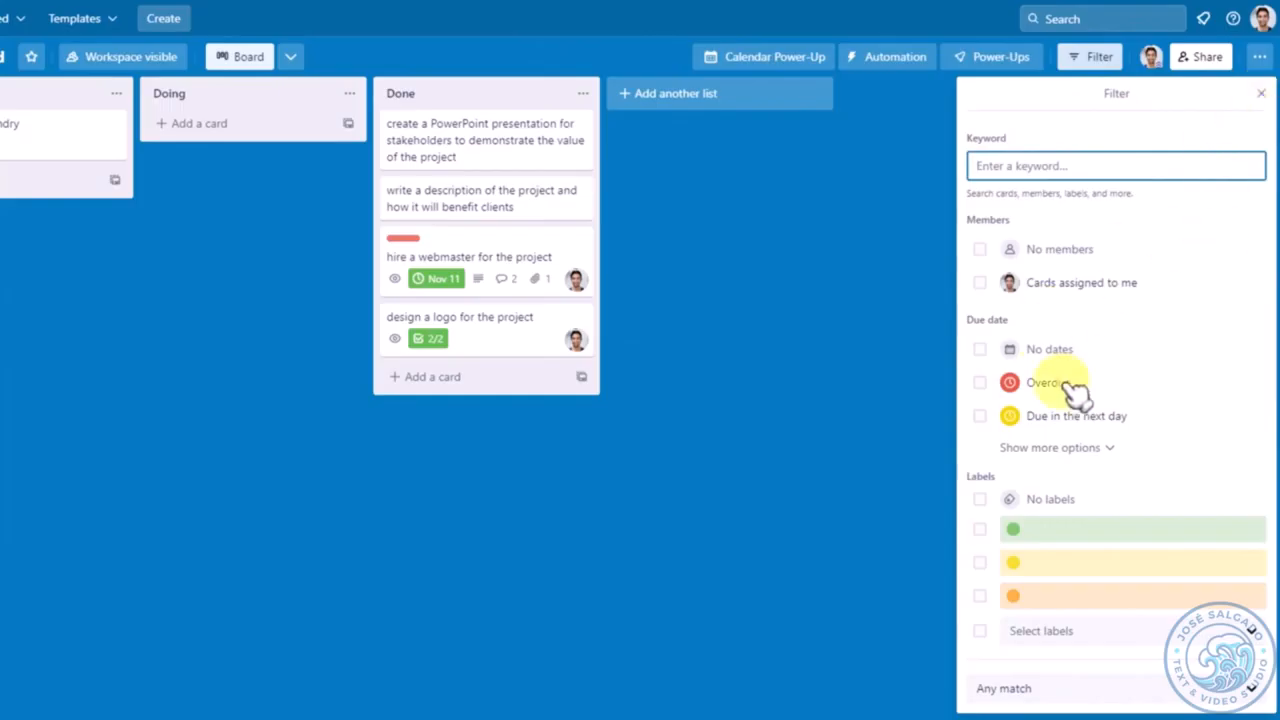
click(980, 283)
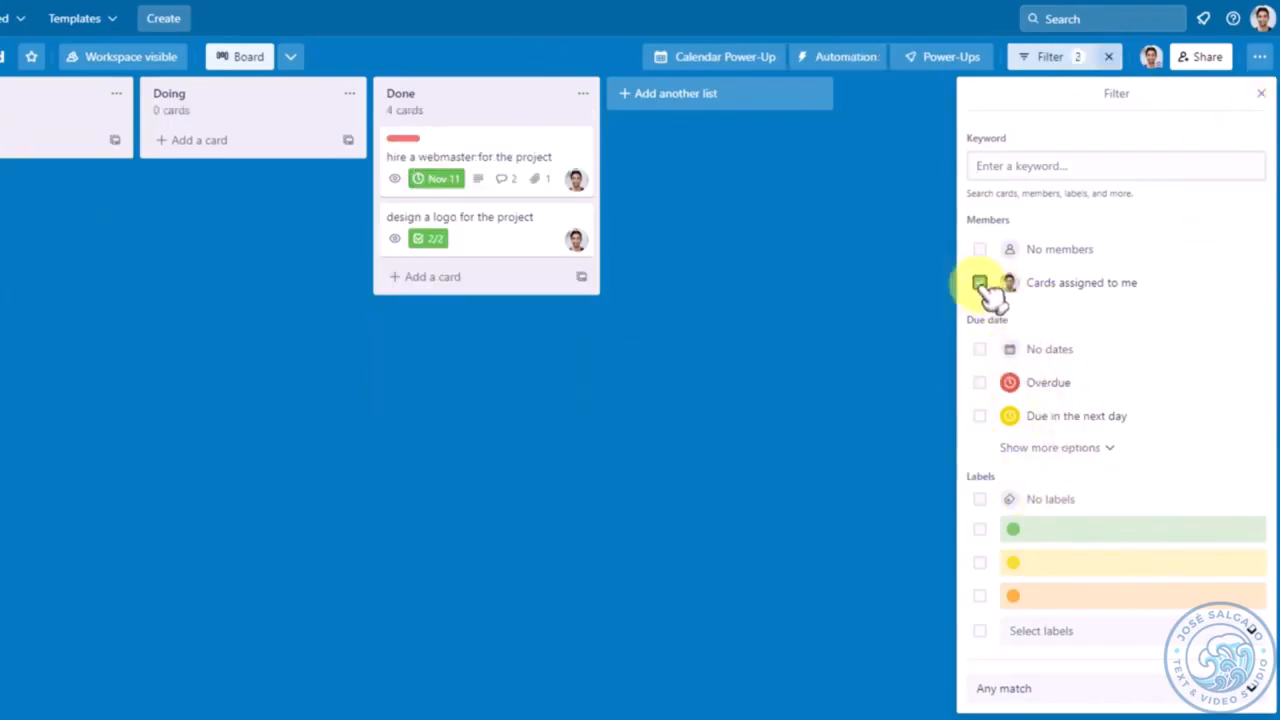
click(981, 284)
click(1261, 94)
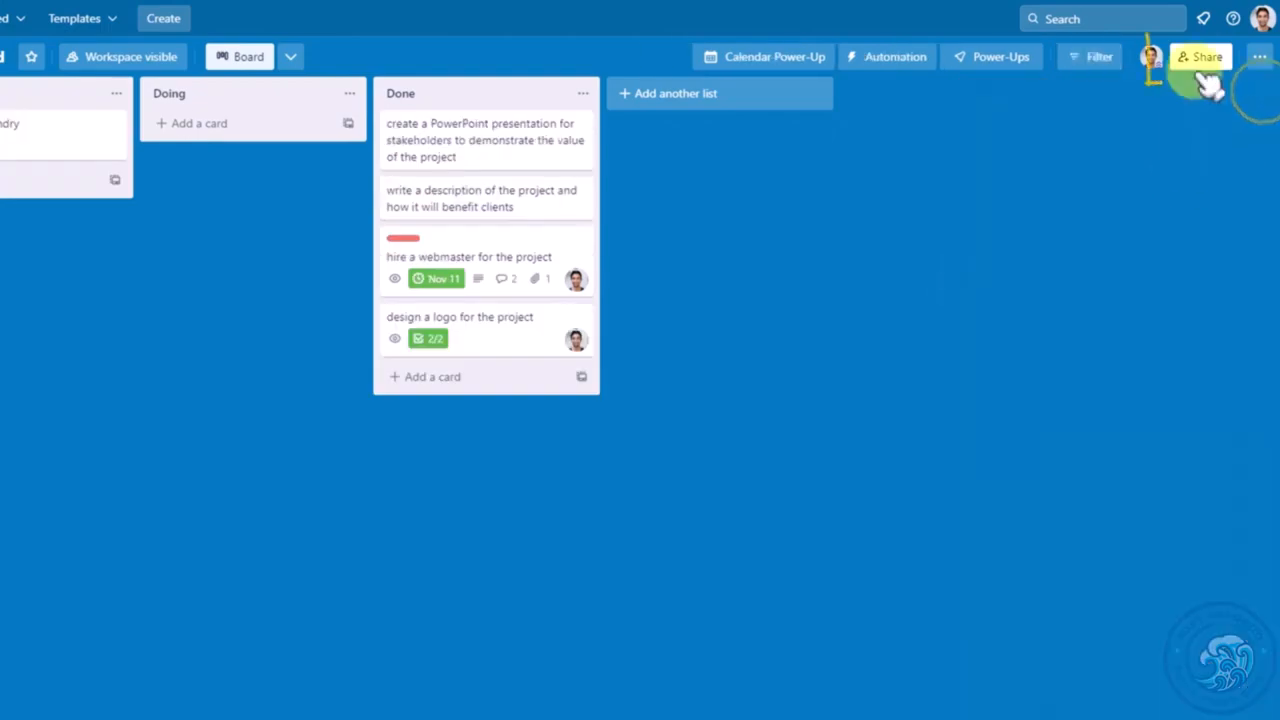
- Examine the board's sharing options, including the member permission choices, and close the sharing dialog
click(1208, 58)
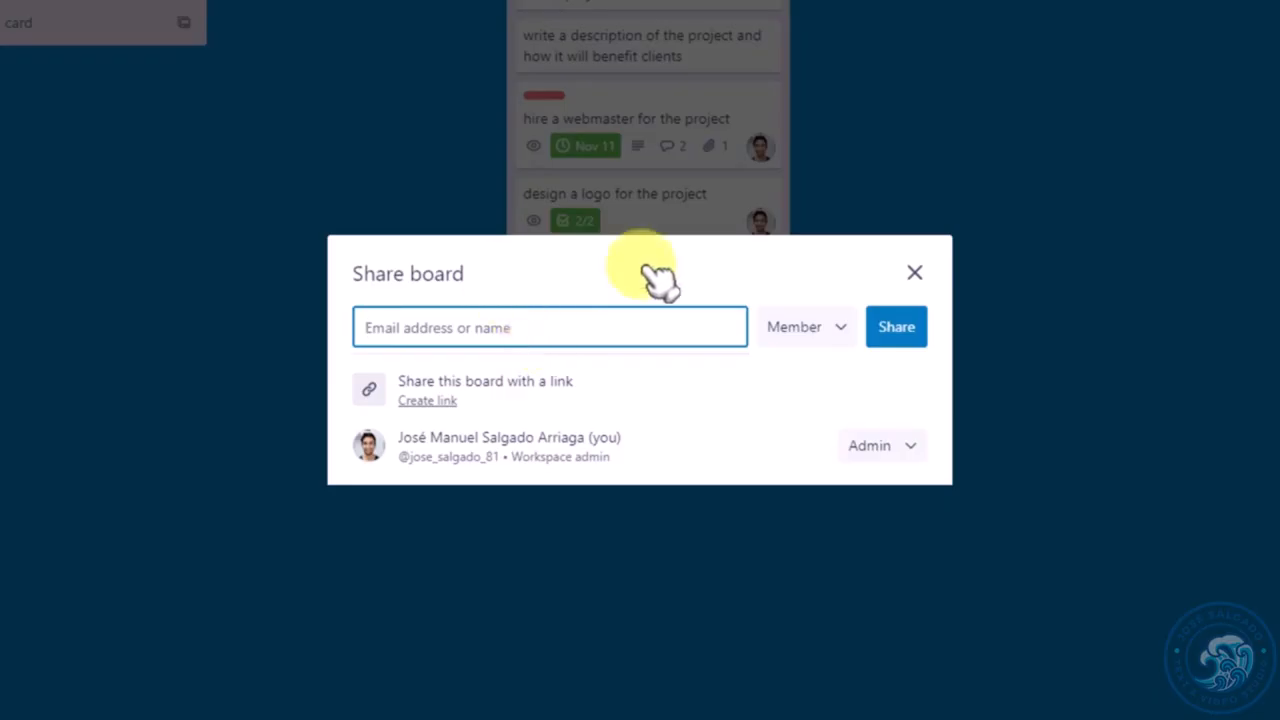
click(840, 327)
click(916, 272)
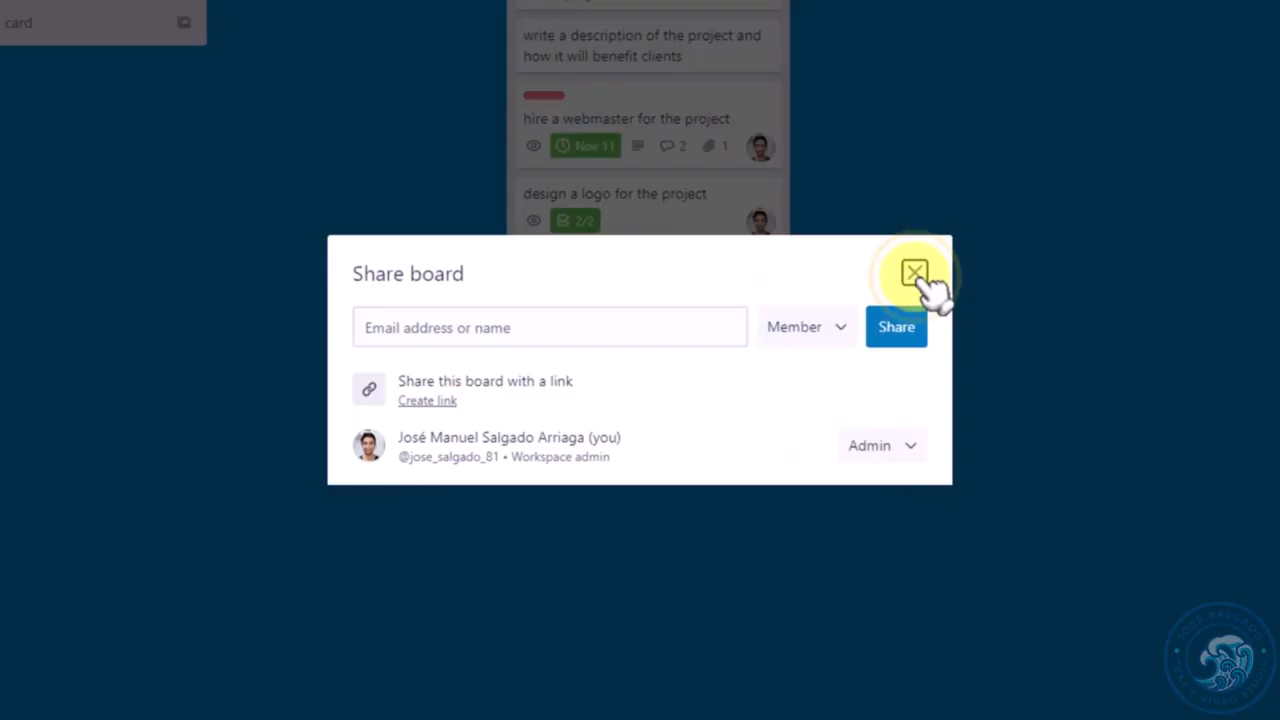
click(914, 272)
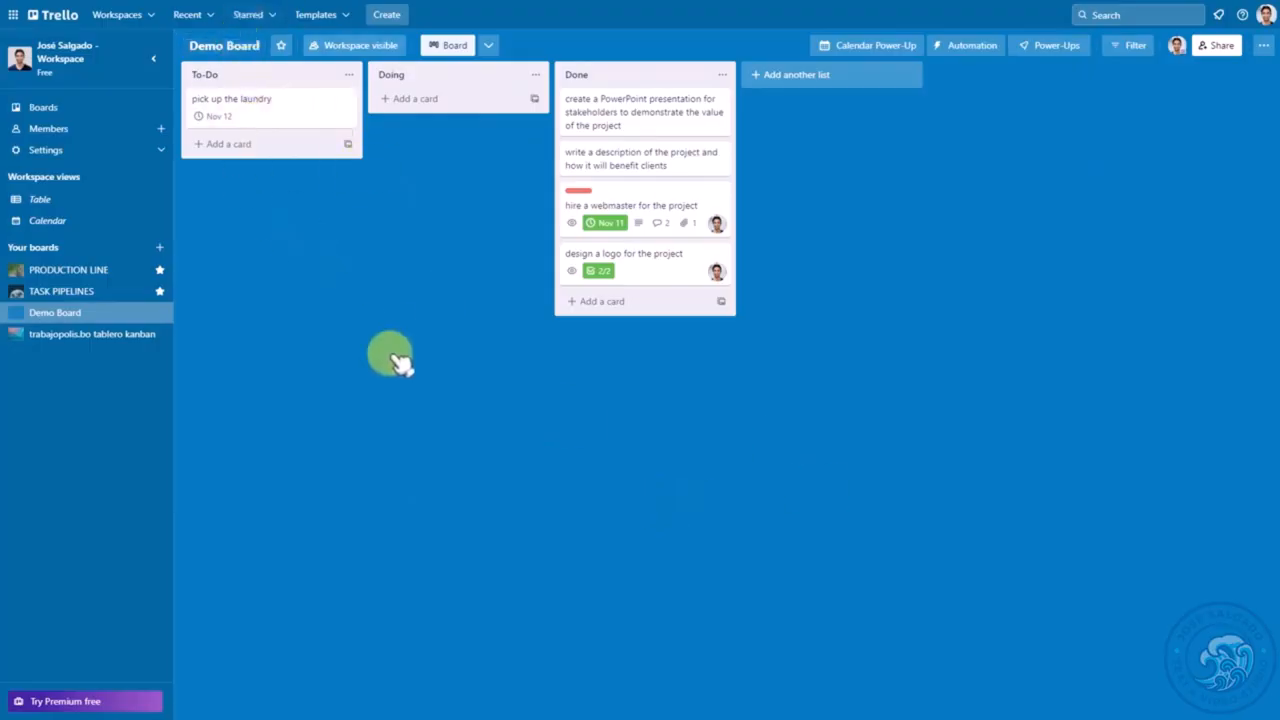
- Place the yellow smiley sticker on the "hire a webmaster for the project" card in the Done list
click(1264, 45)
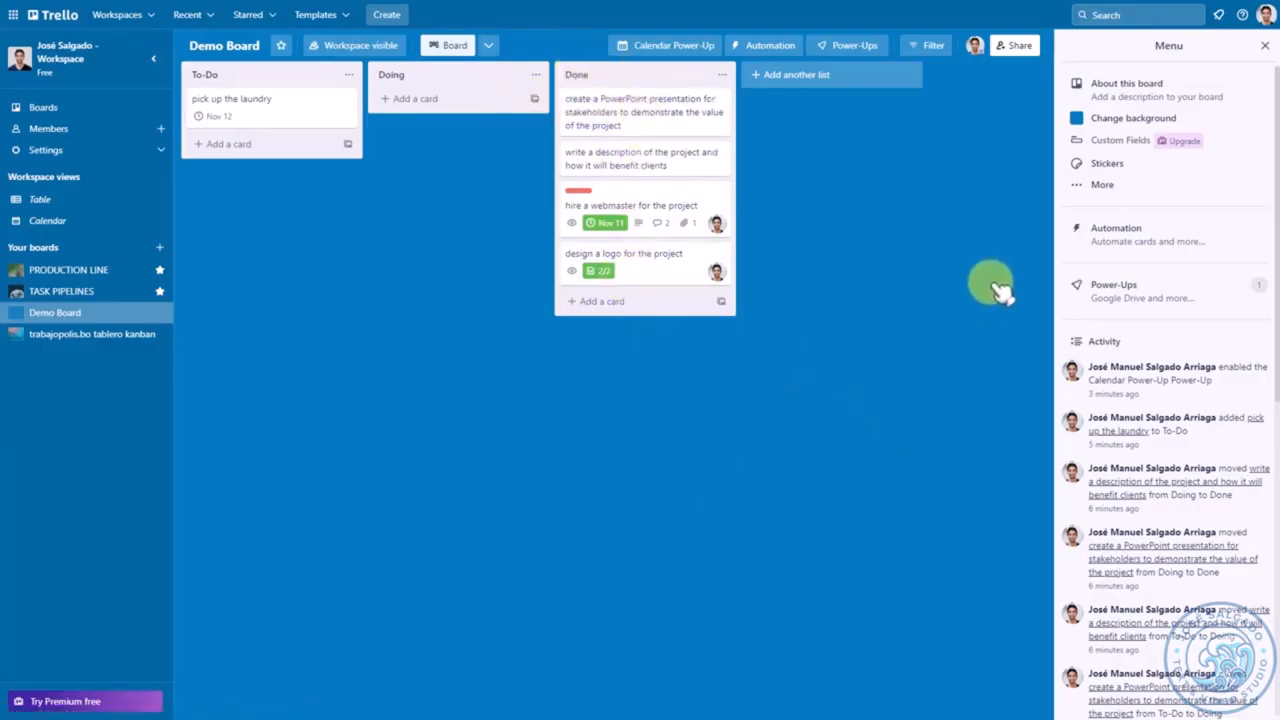
click(1110, 164)
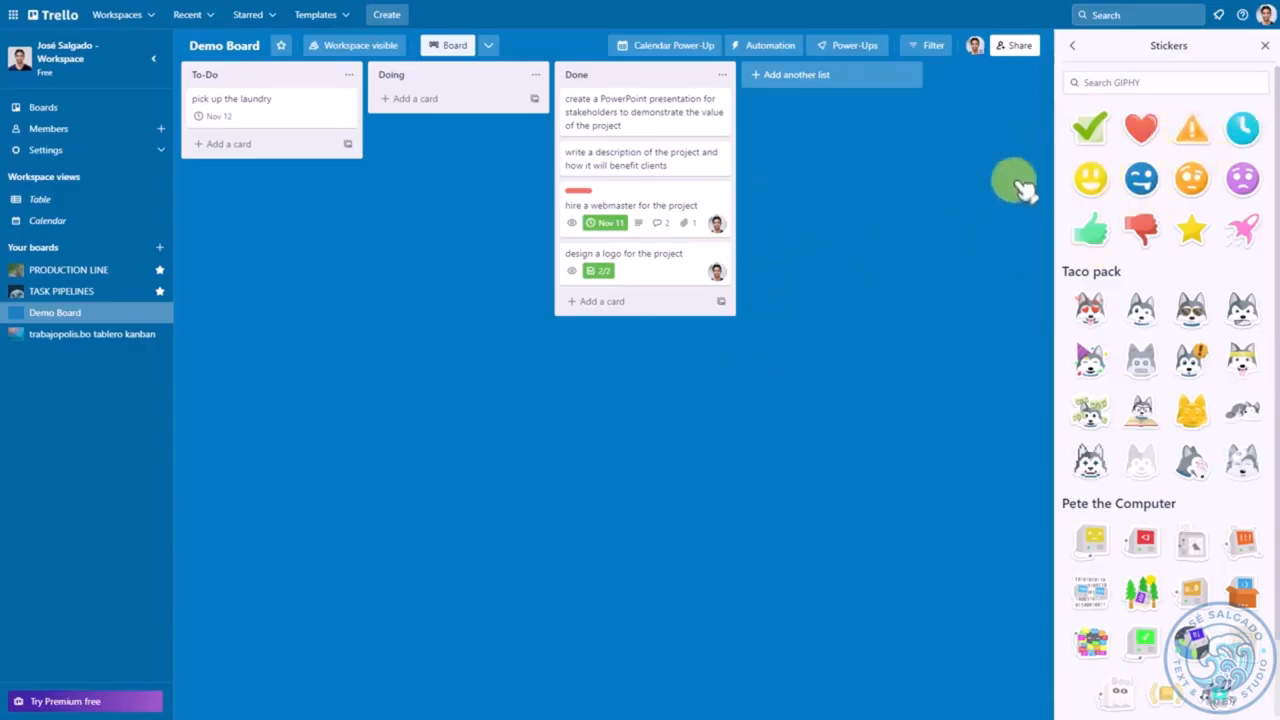
drag(1073, 204, 630, 203)
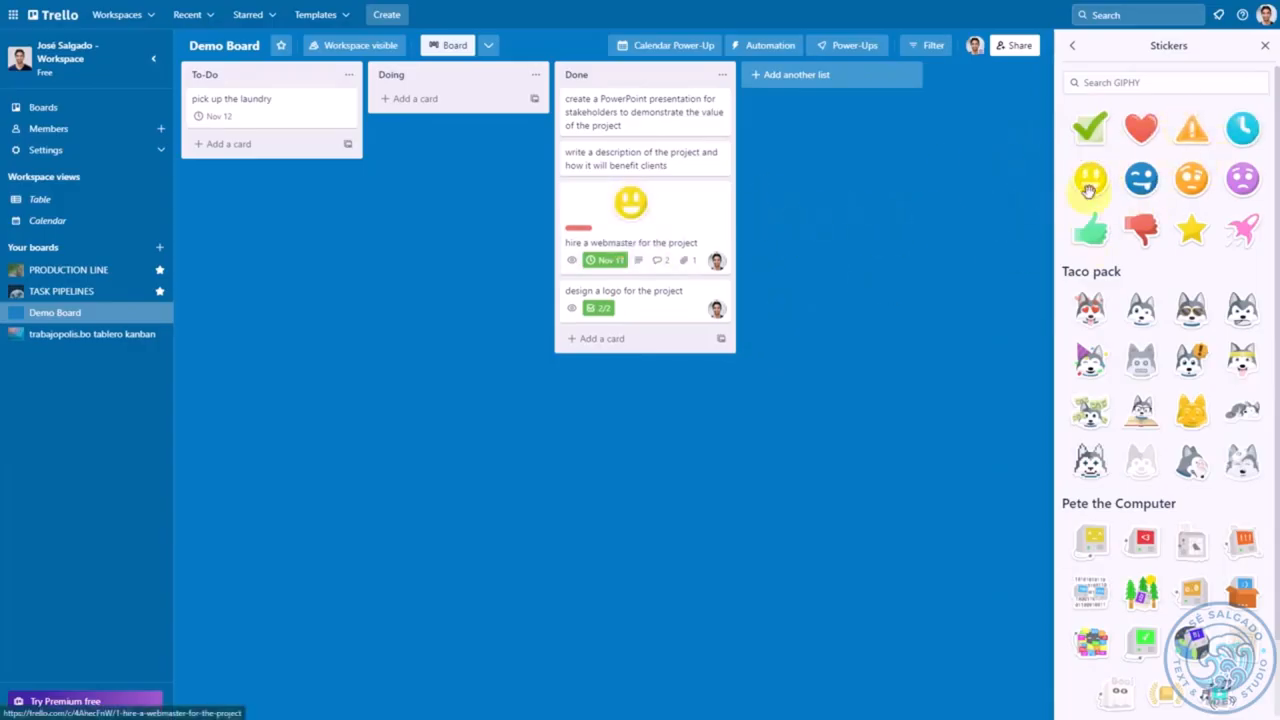
- Place green check mark and heart stickers on the "hire a webmaster for the project" card and a clock sticker on "pick up the laundry"
drag(1090, 127, 679, 203)
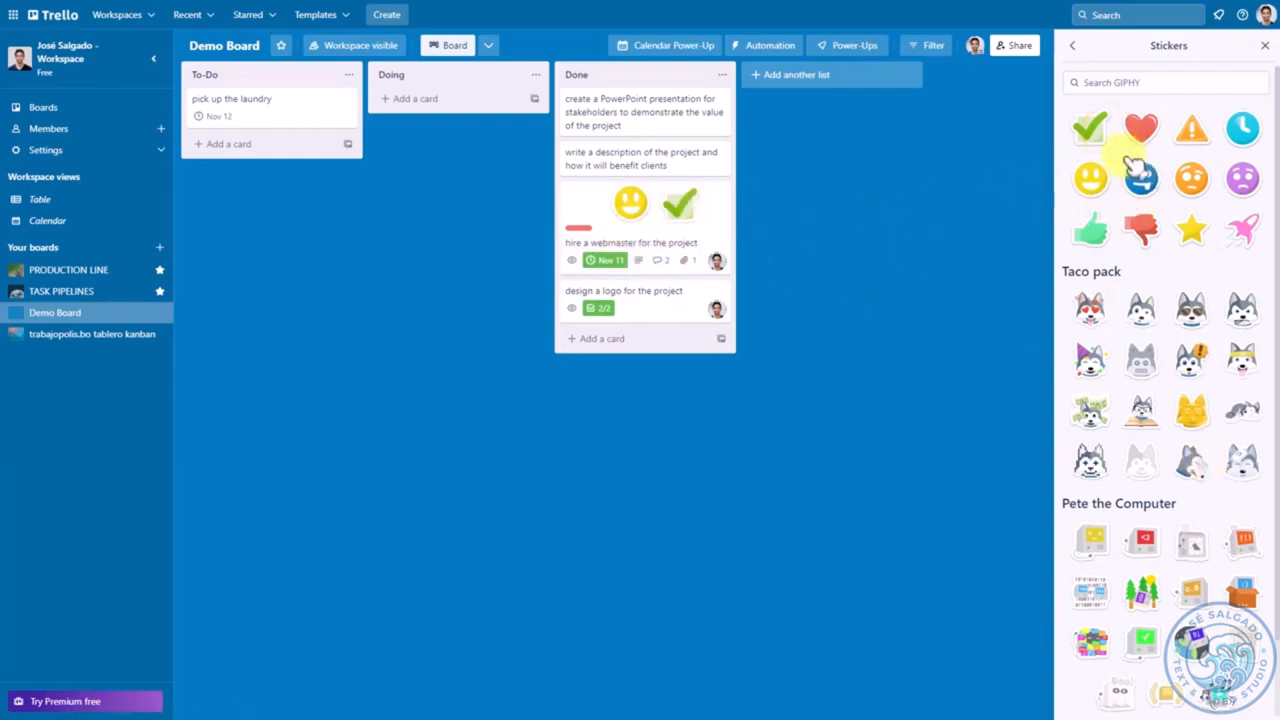
drag(684, 247, 585, 203)
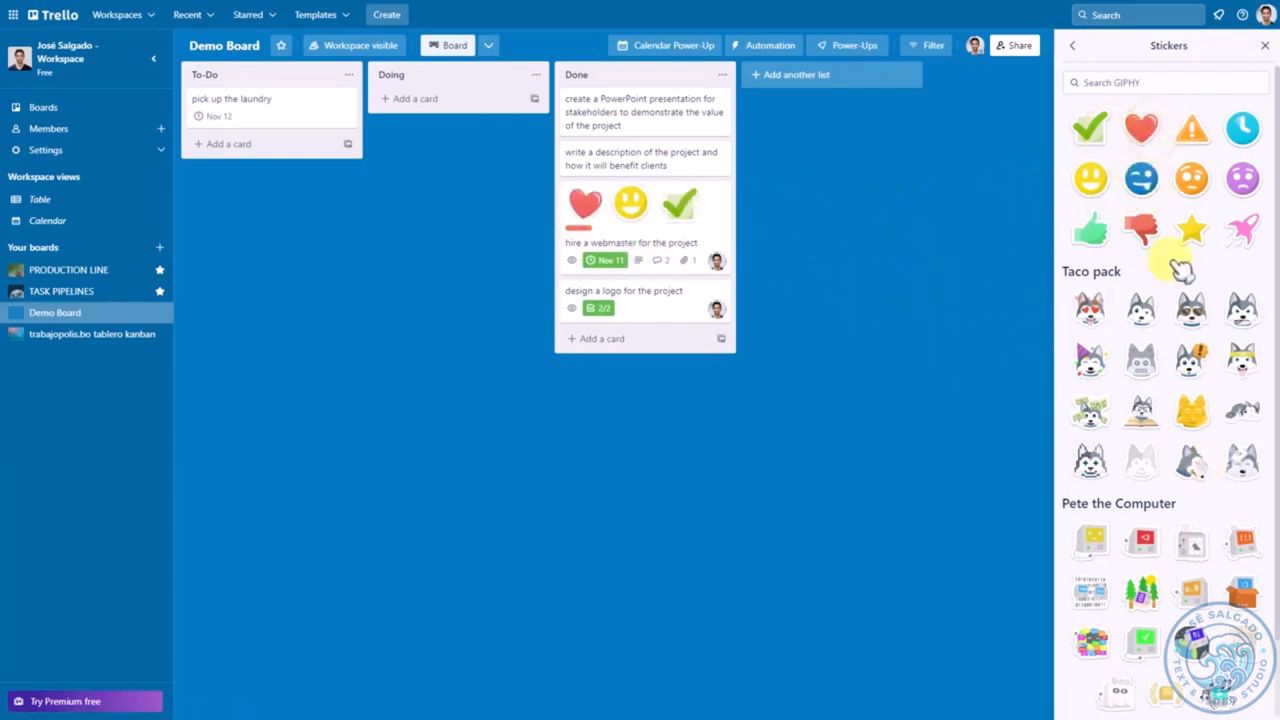
drag(1245, 130, 366, 124)
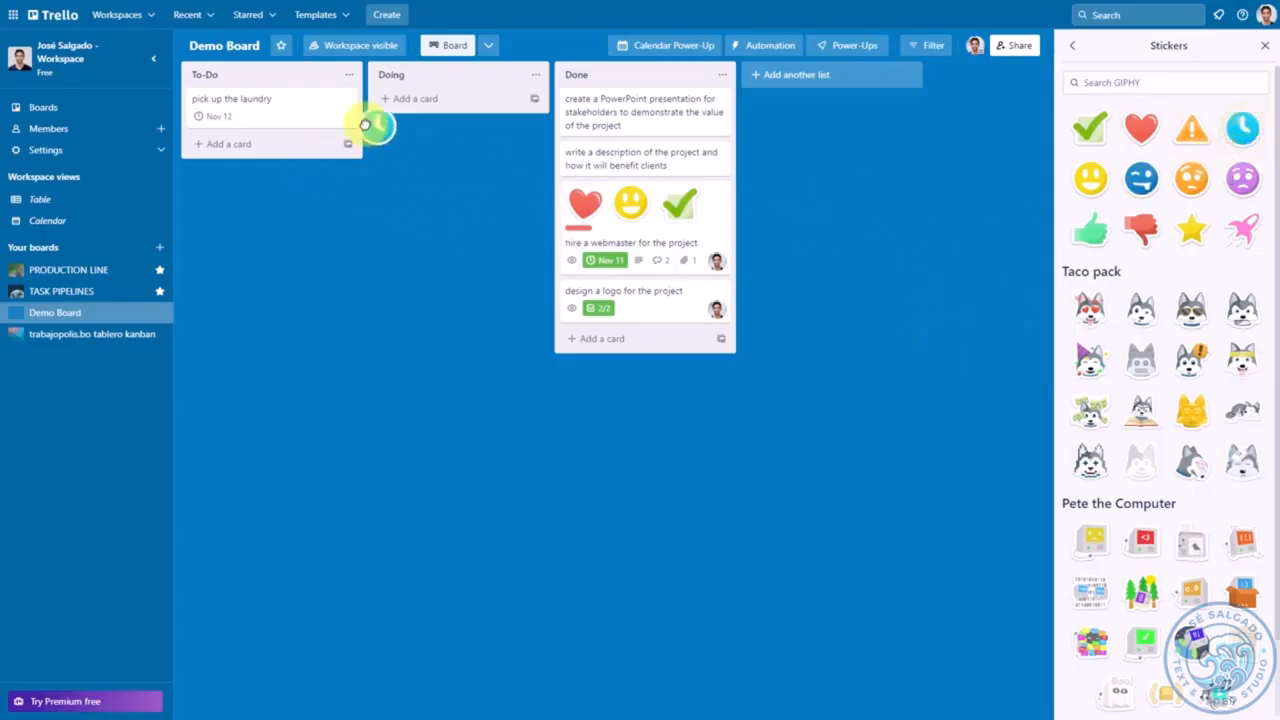
drag(249, 118, 248, 116)
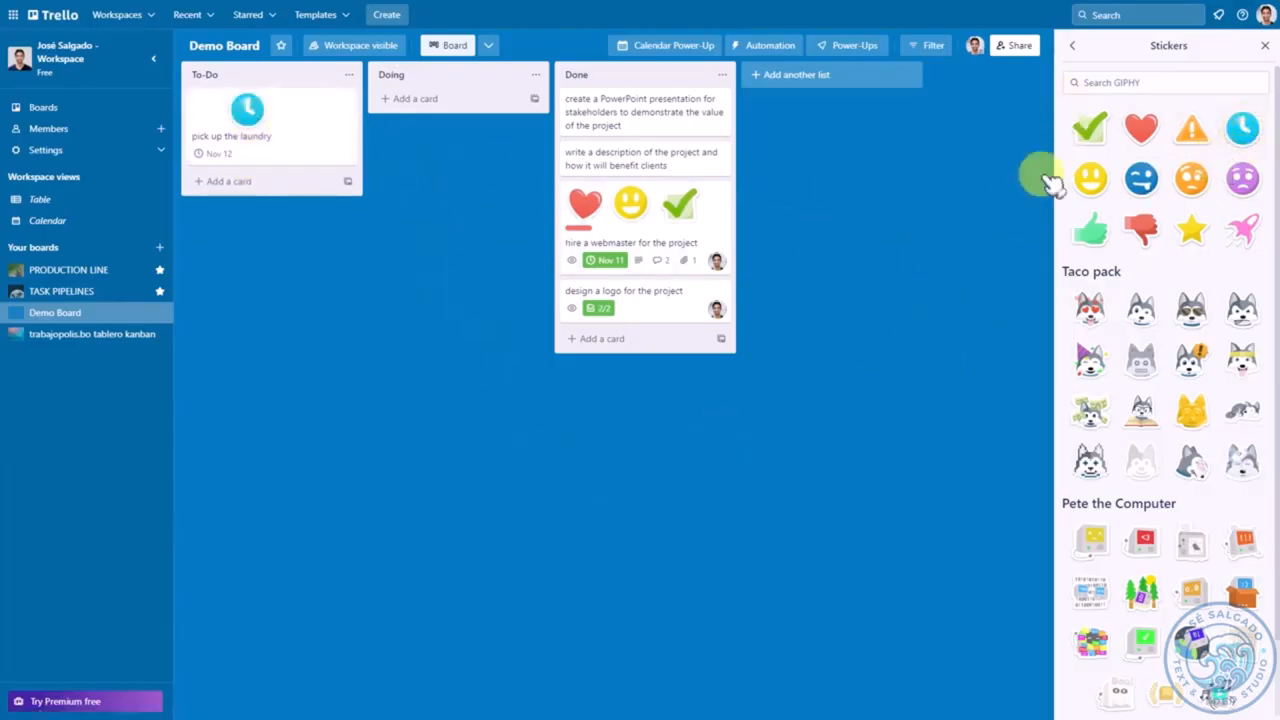
click(1264, 48)
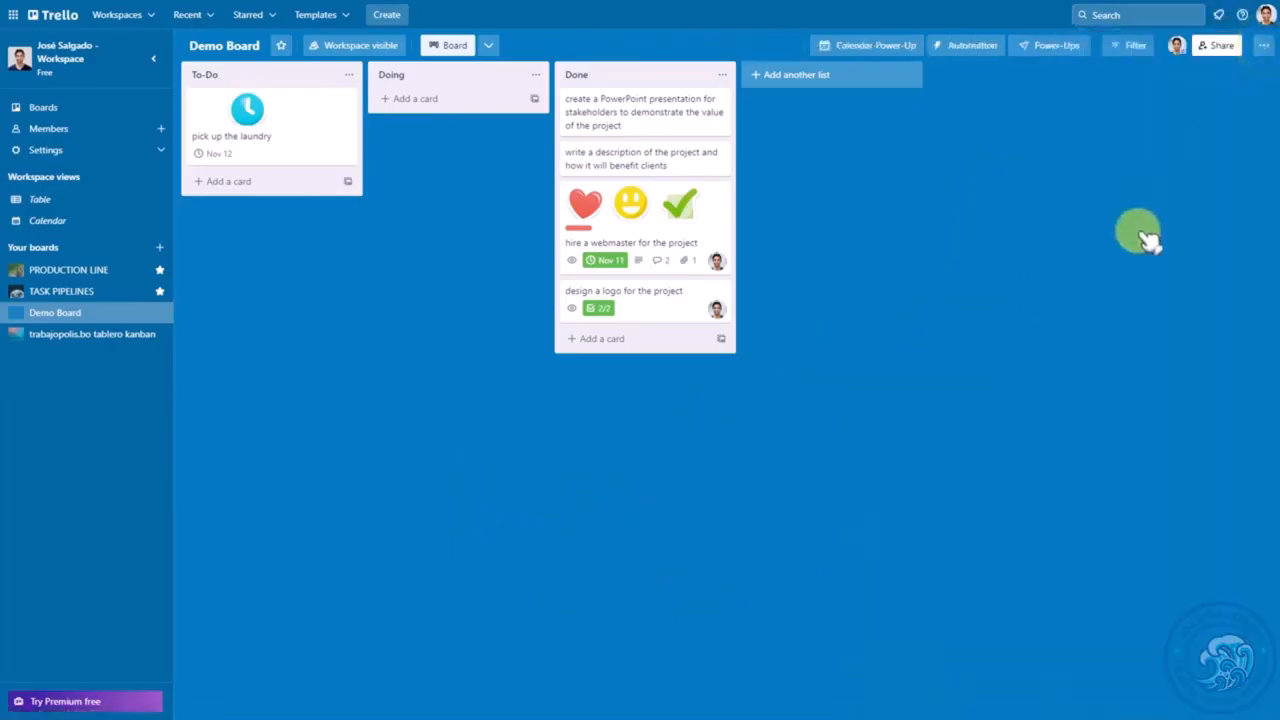
- Examine the notifications and the account options, and close them to return to the board
click(1230, 16)
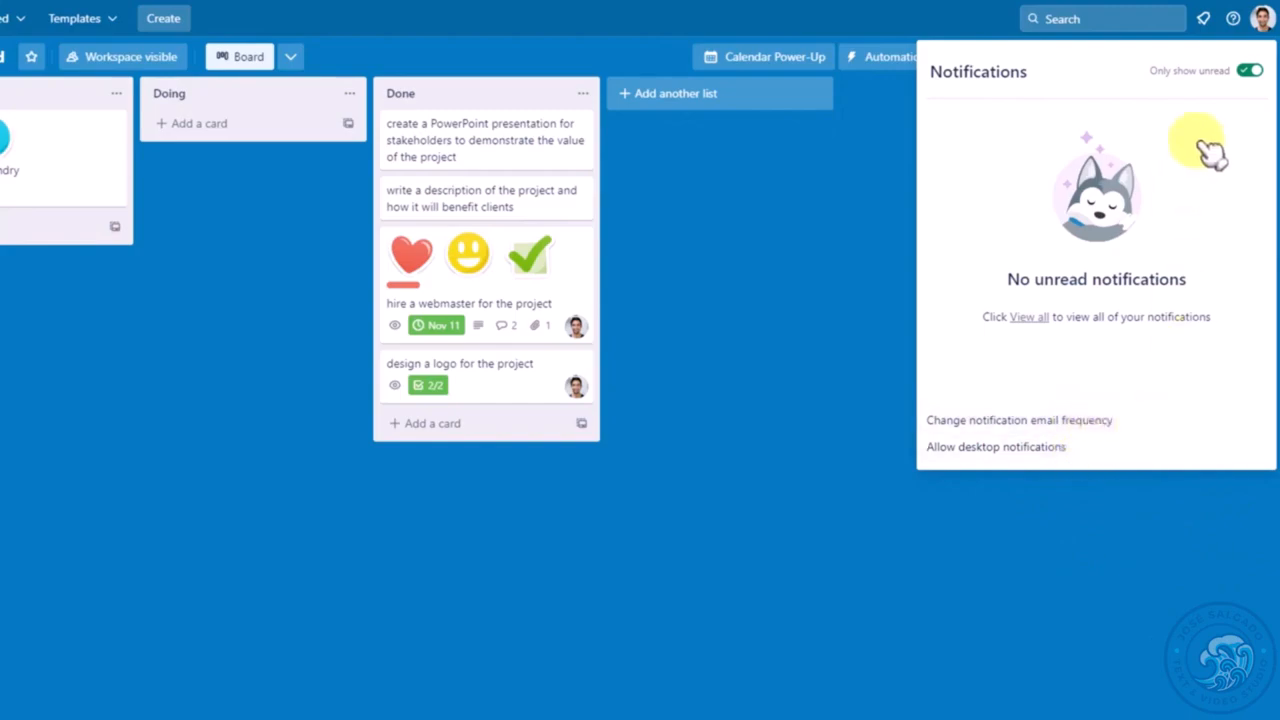
click(1264, 22)
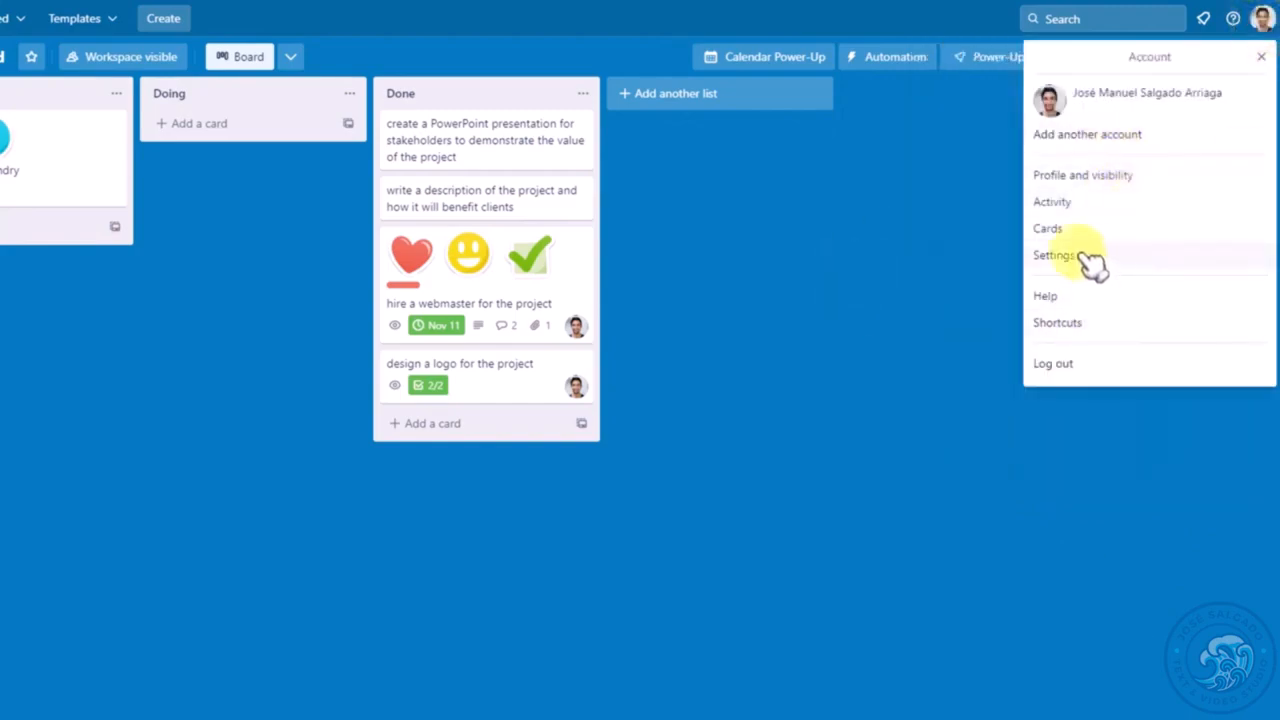
click(944, 474)
click(443, 577)
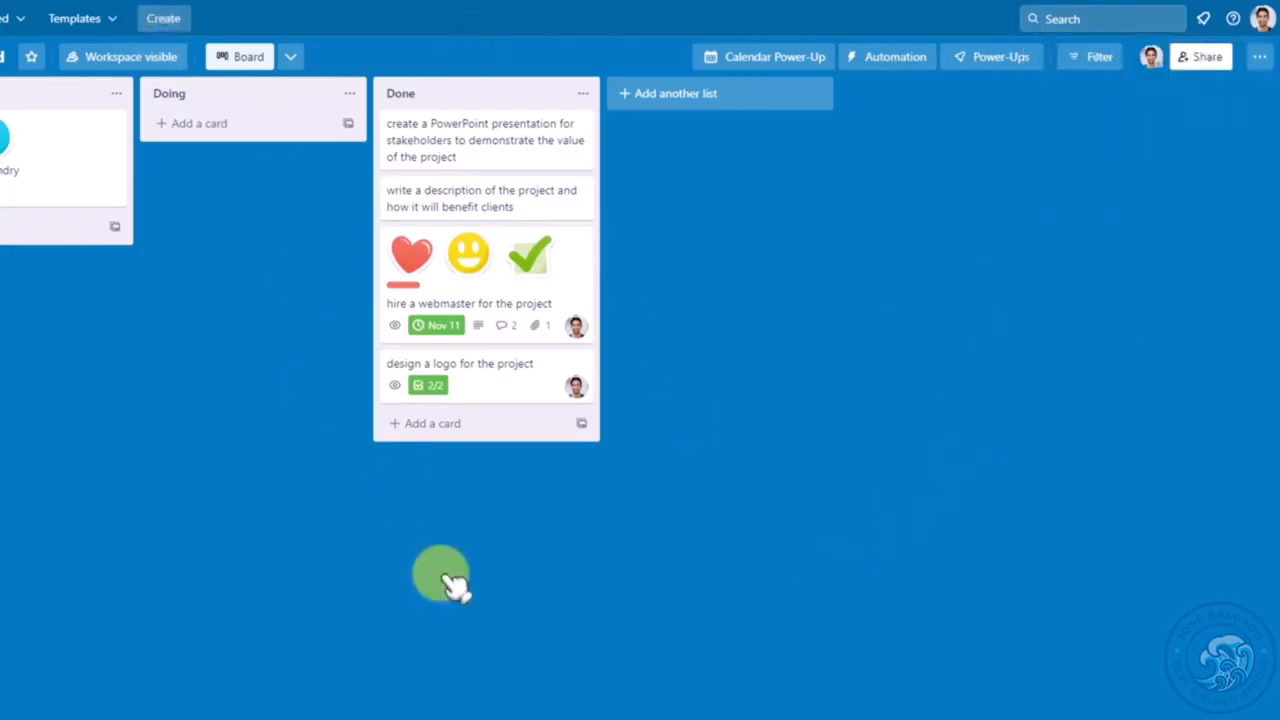